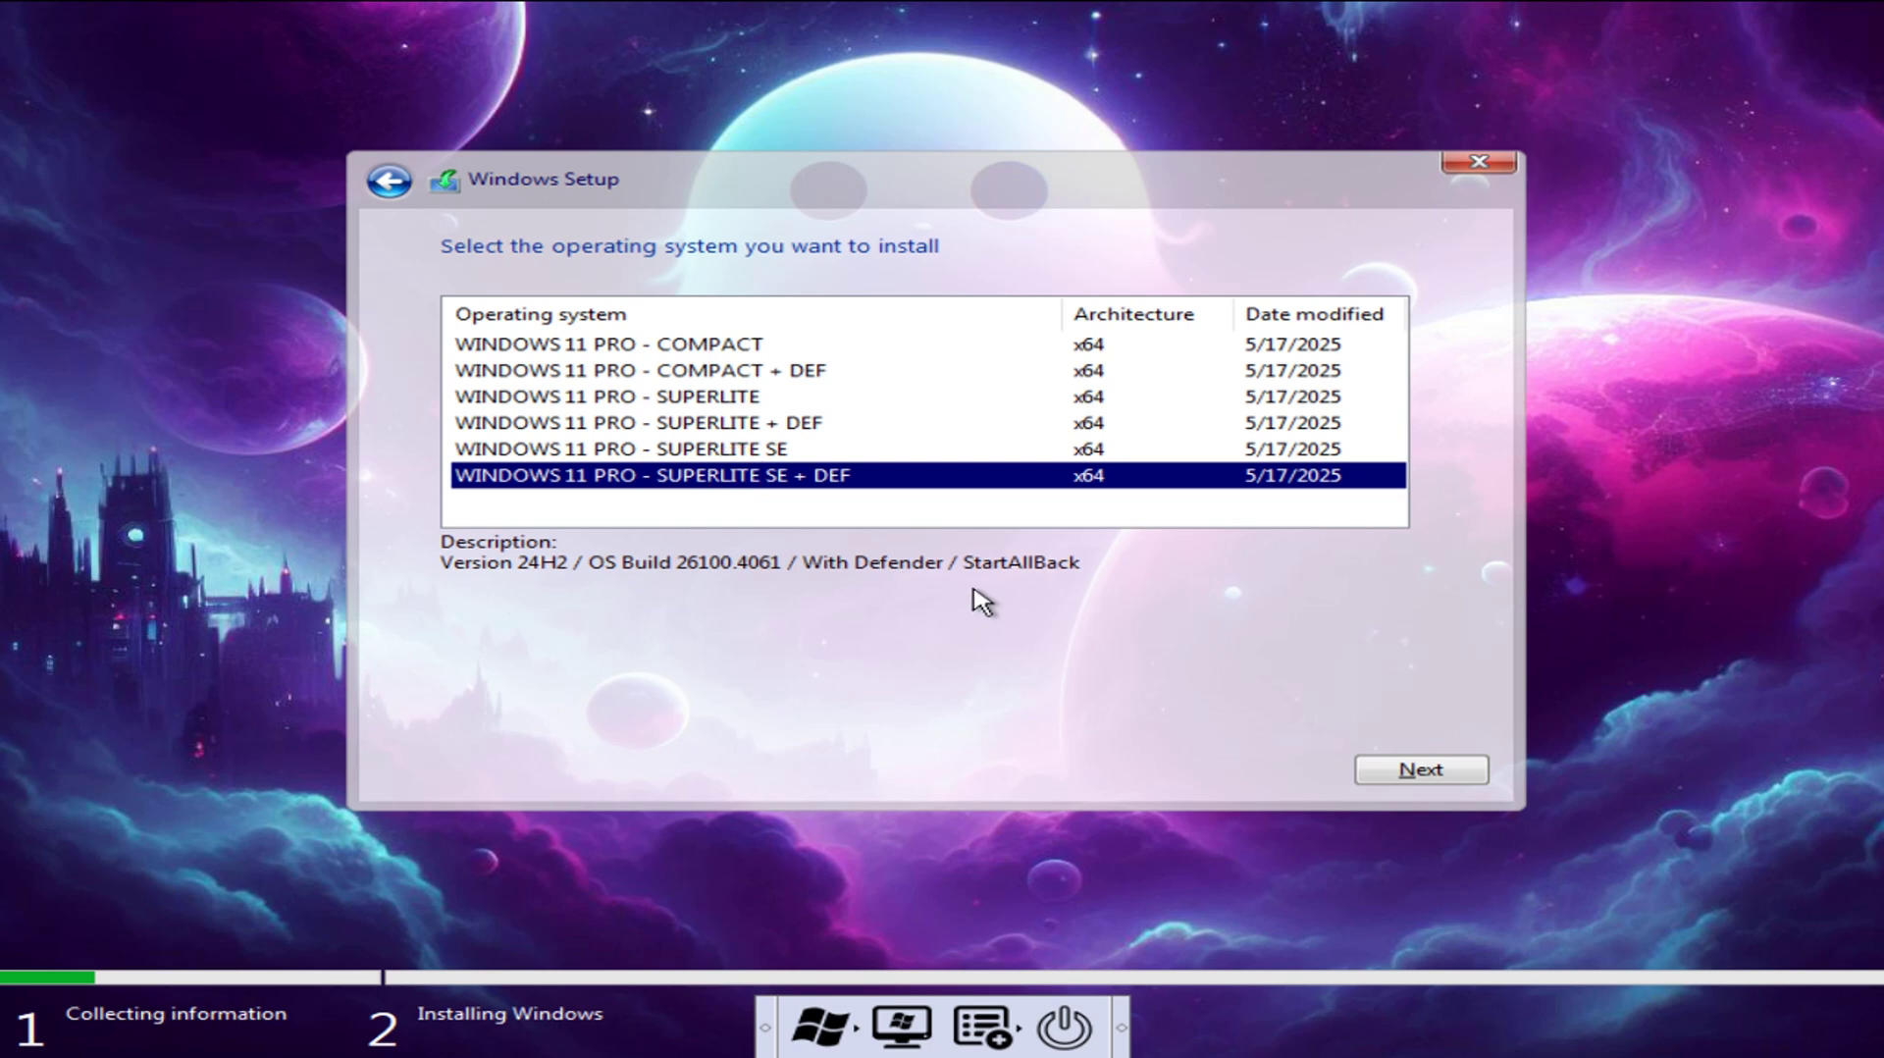
# Review the descriptions of the listed editions and choose WINDOWS 11 PRO - SUPERLITE SE + DEF for installation
pyautogui.click(734, 451)
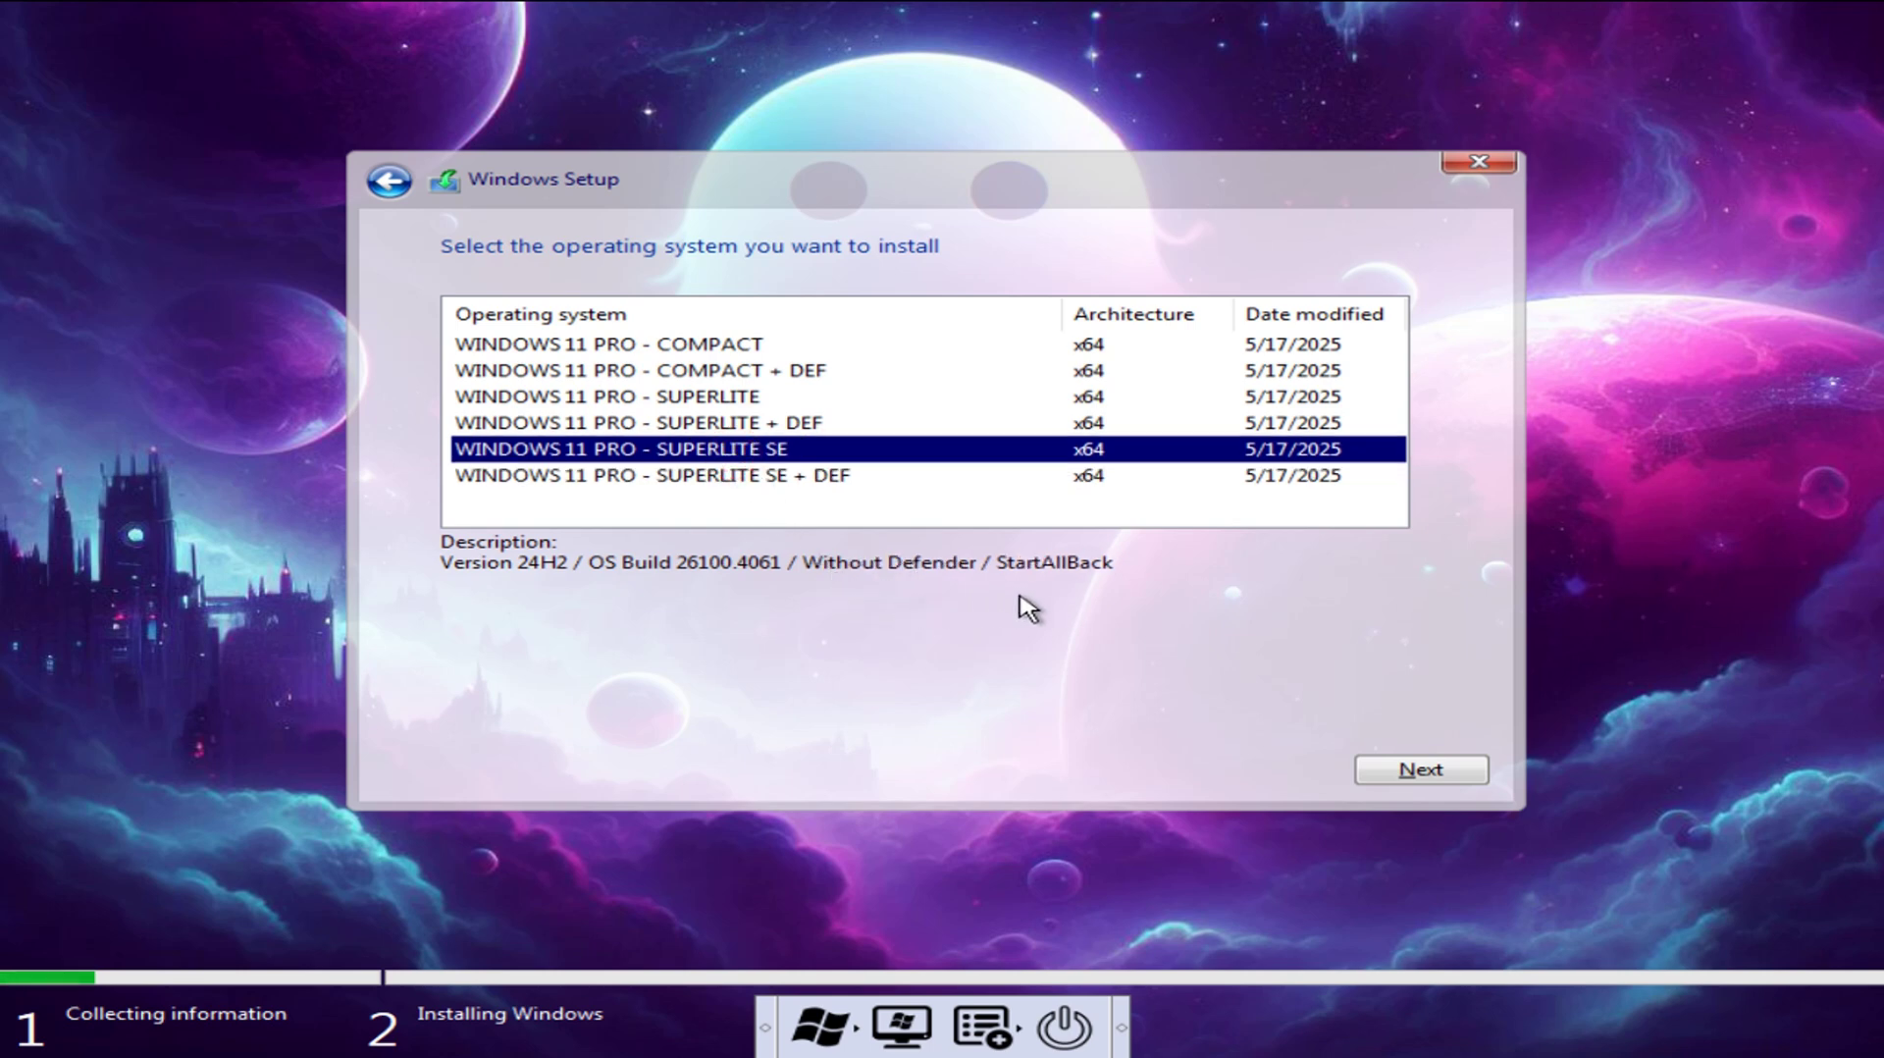
pyautogui.click(726, 423)
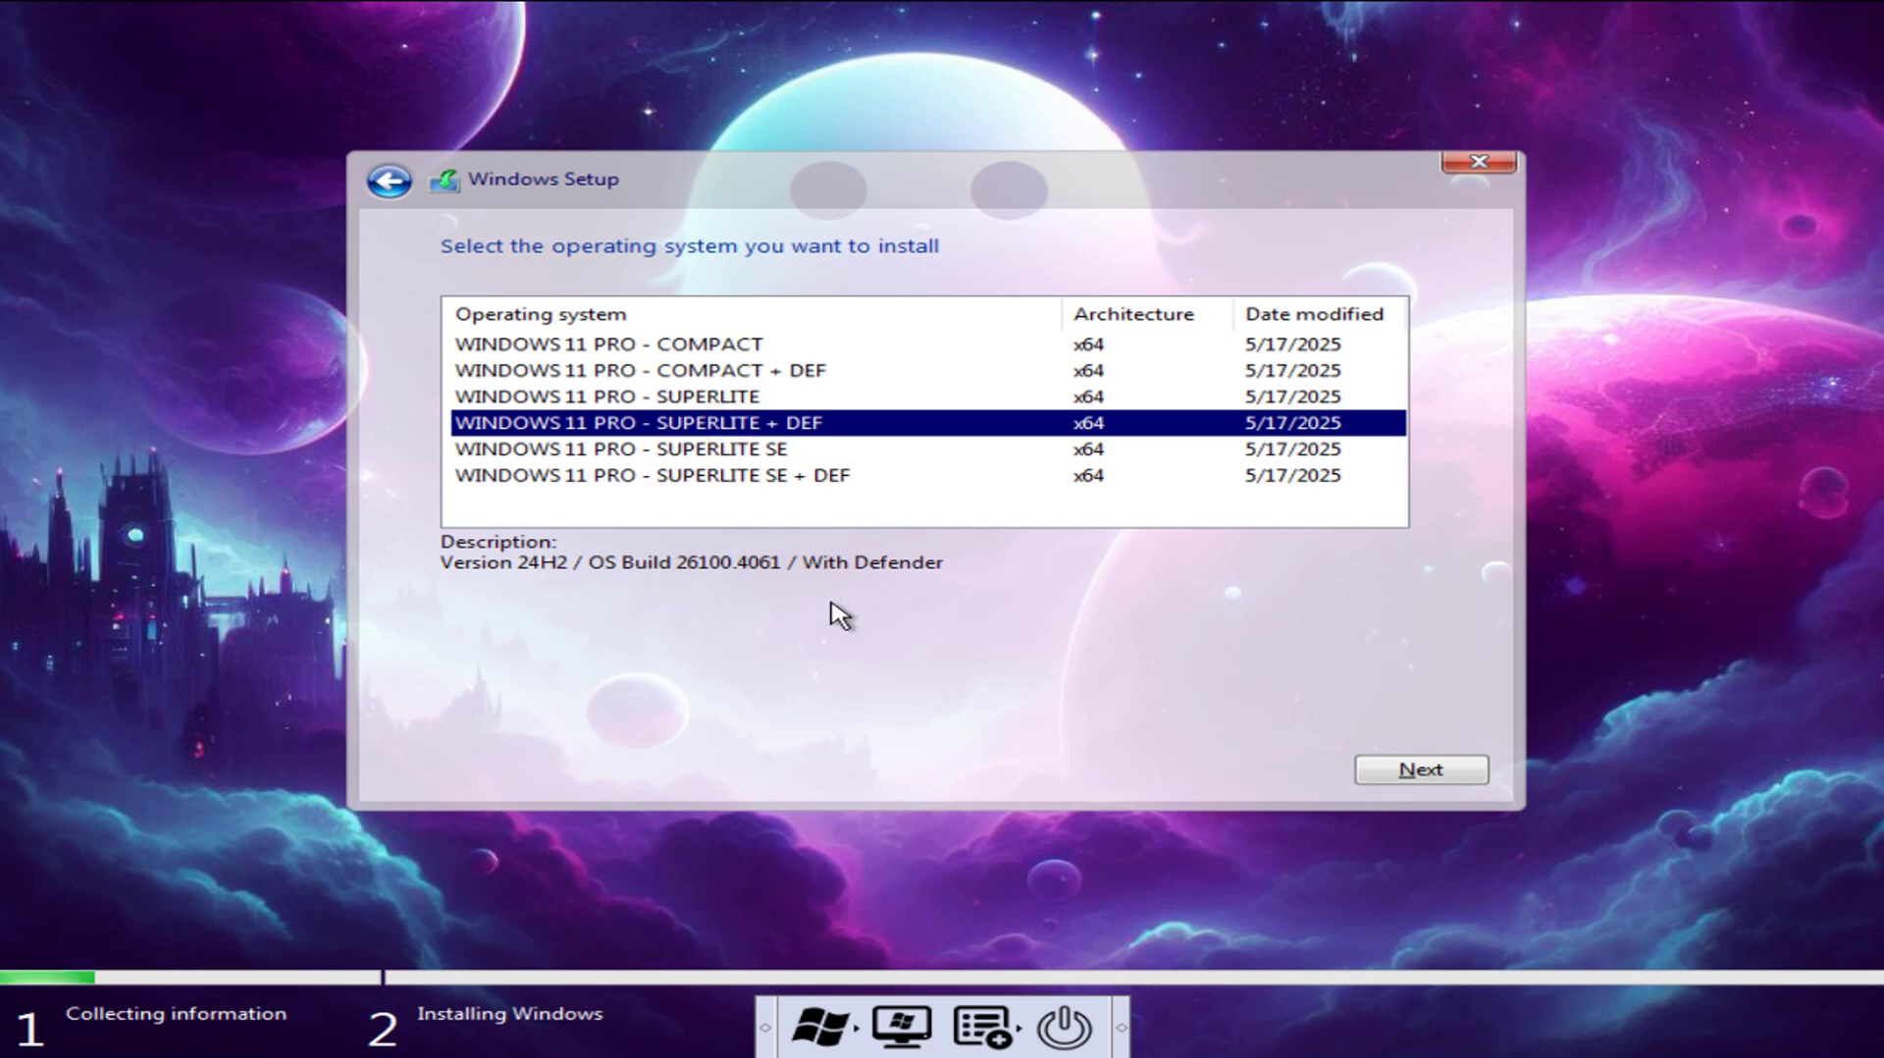
pyautogui.click(692, 396)
pyautogui.click(691, 373)
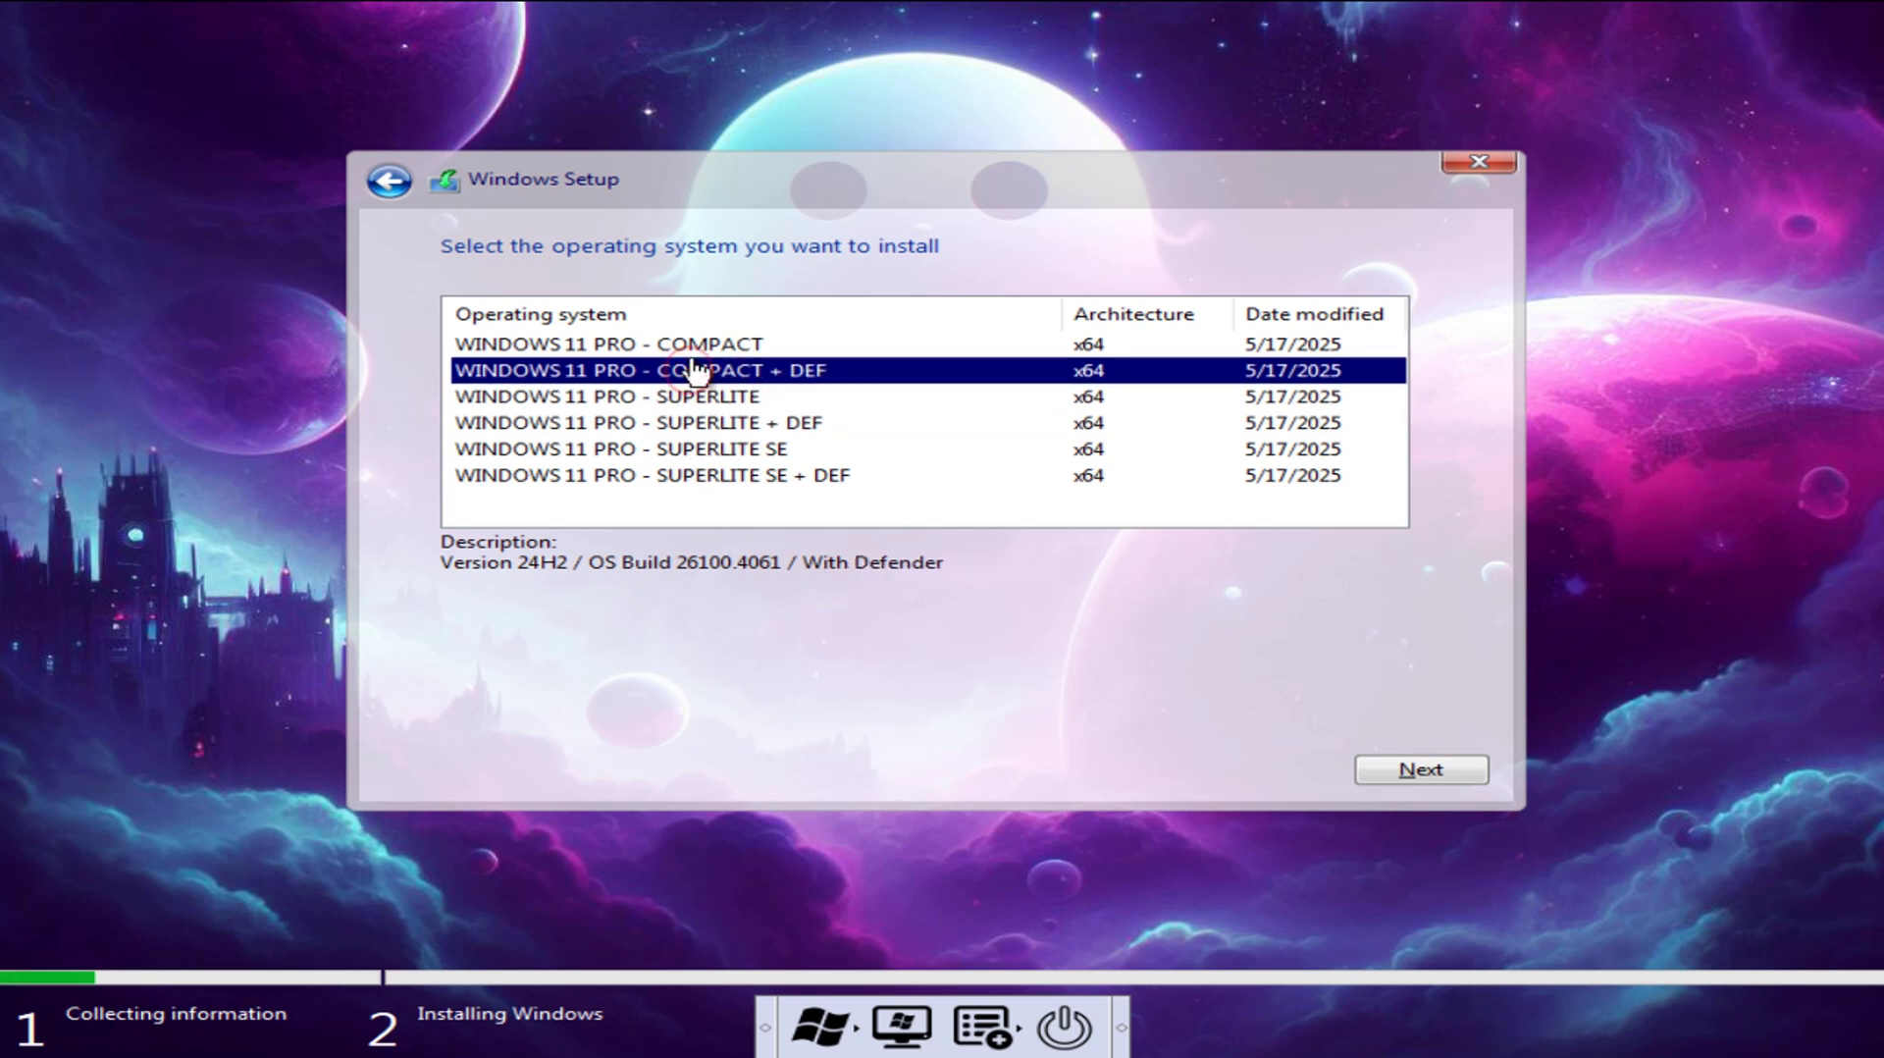
pyautogui.click(692, 345)
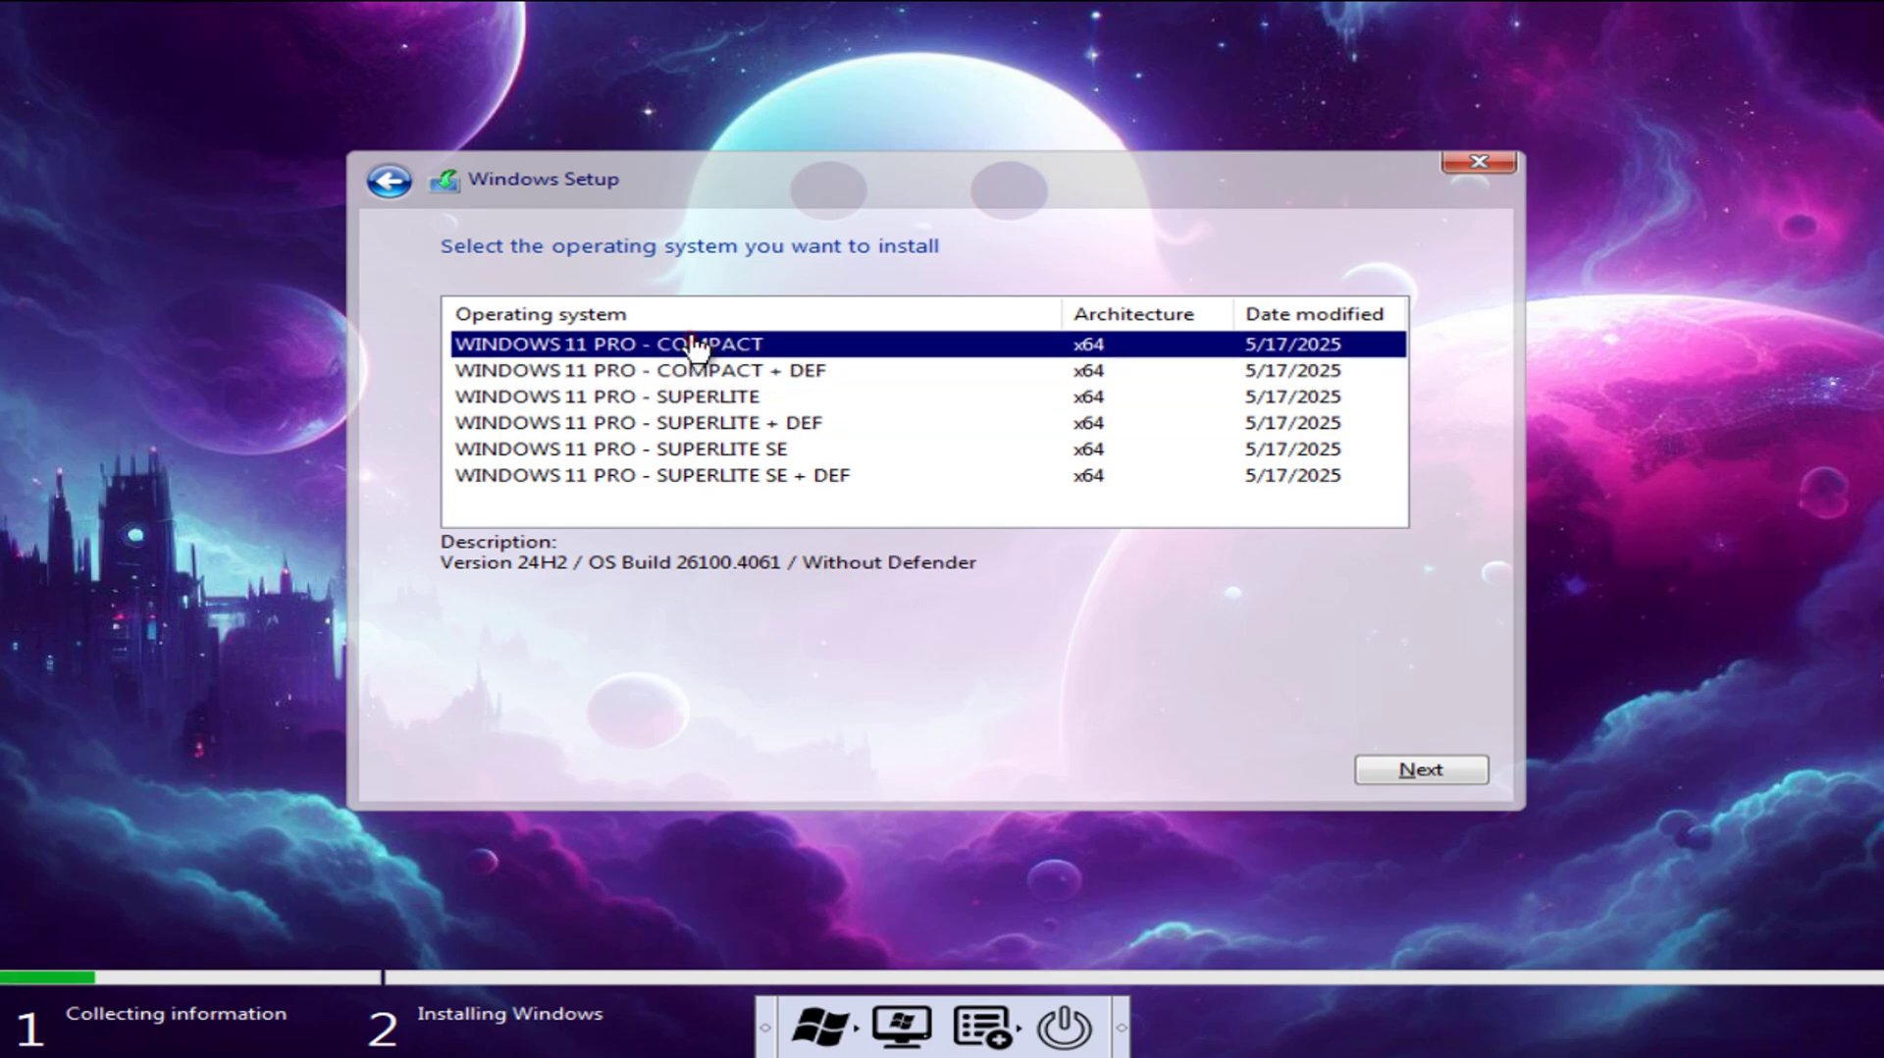
pyautogui.click(698, 478)
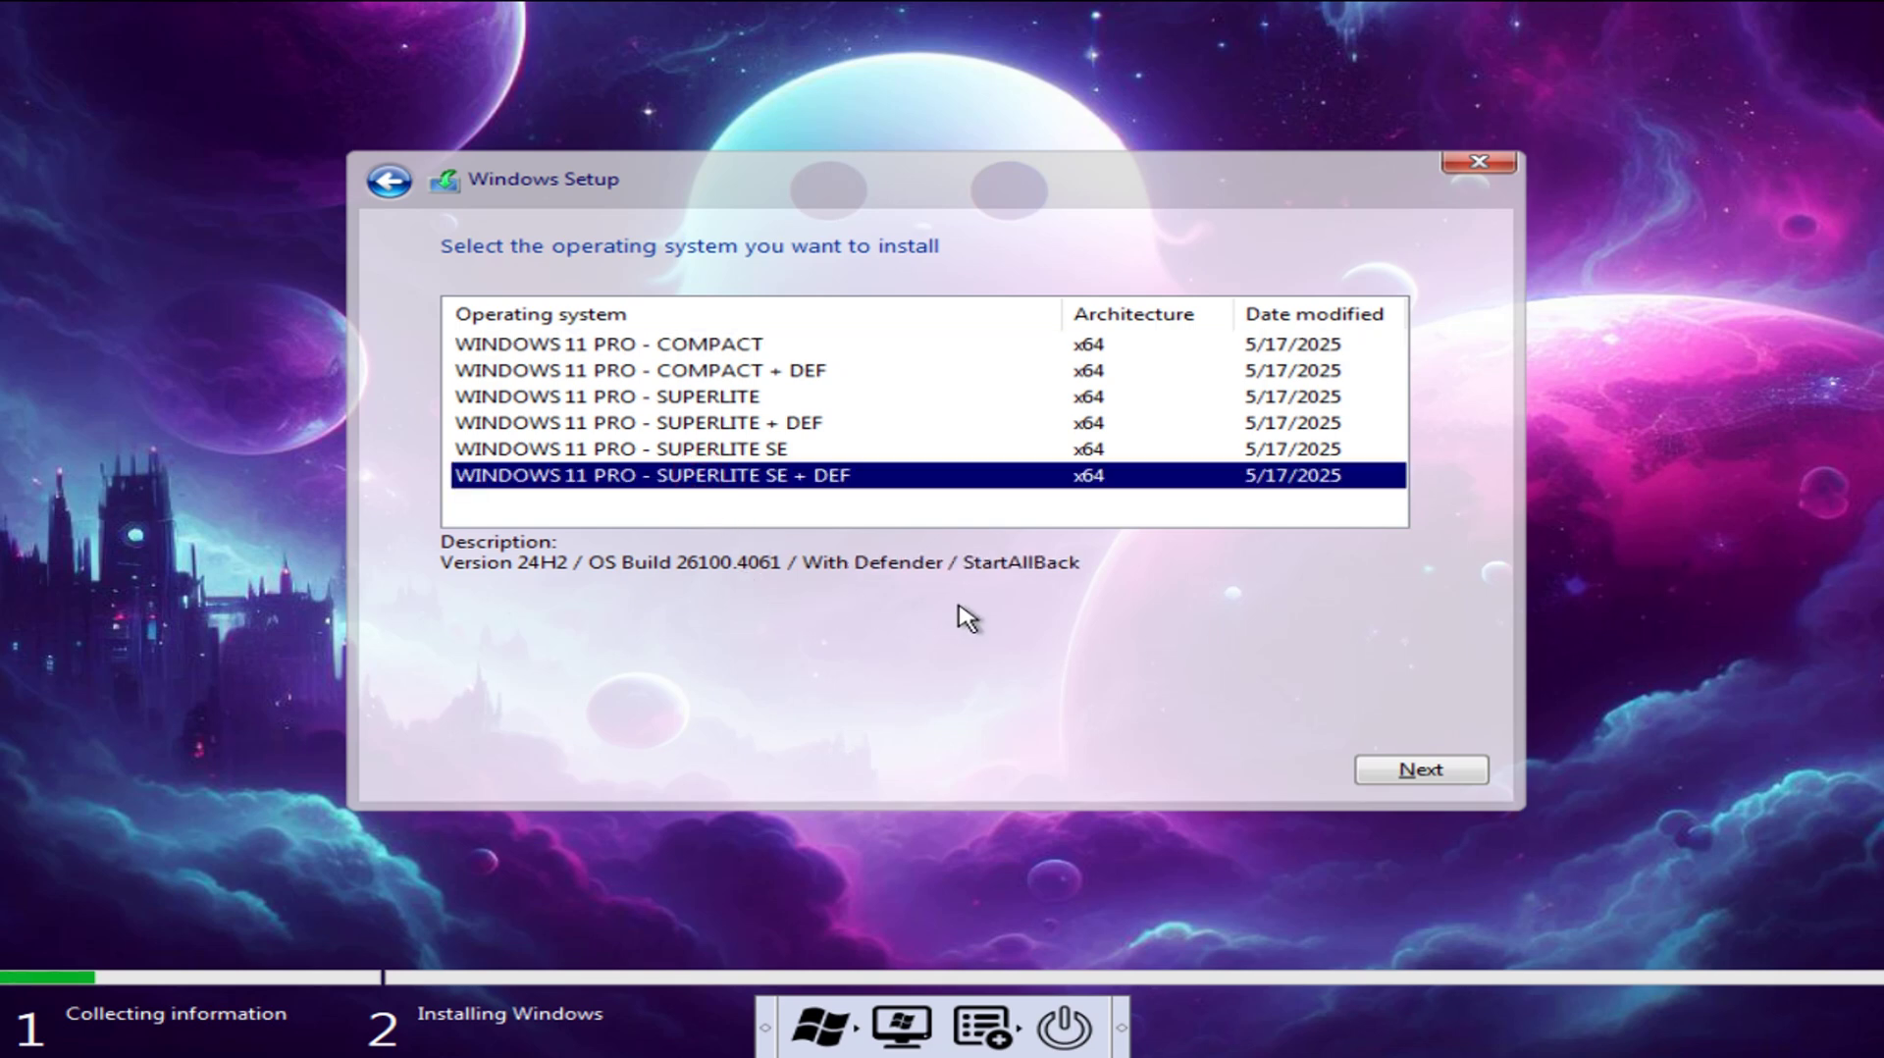
pyautogui.click(1430, 771)
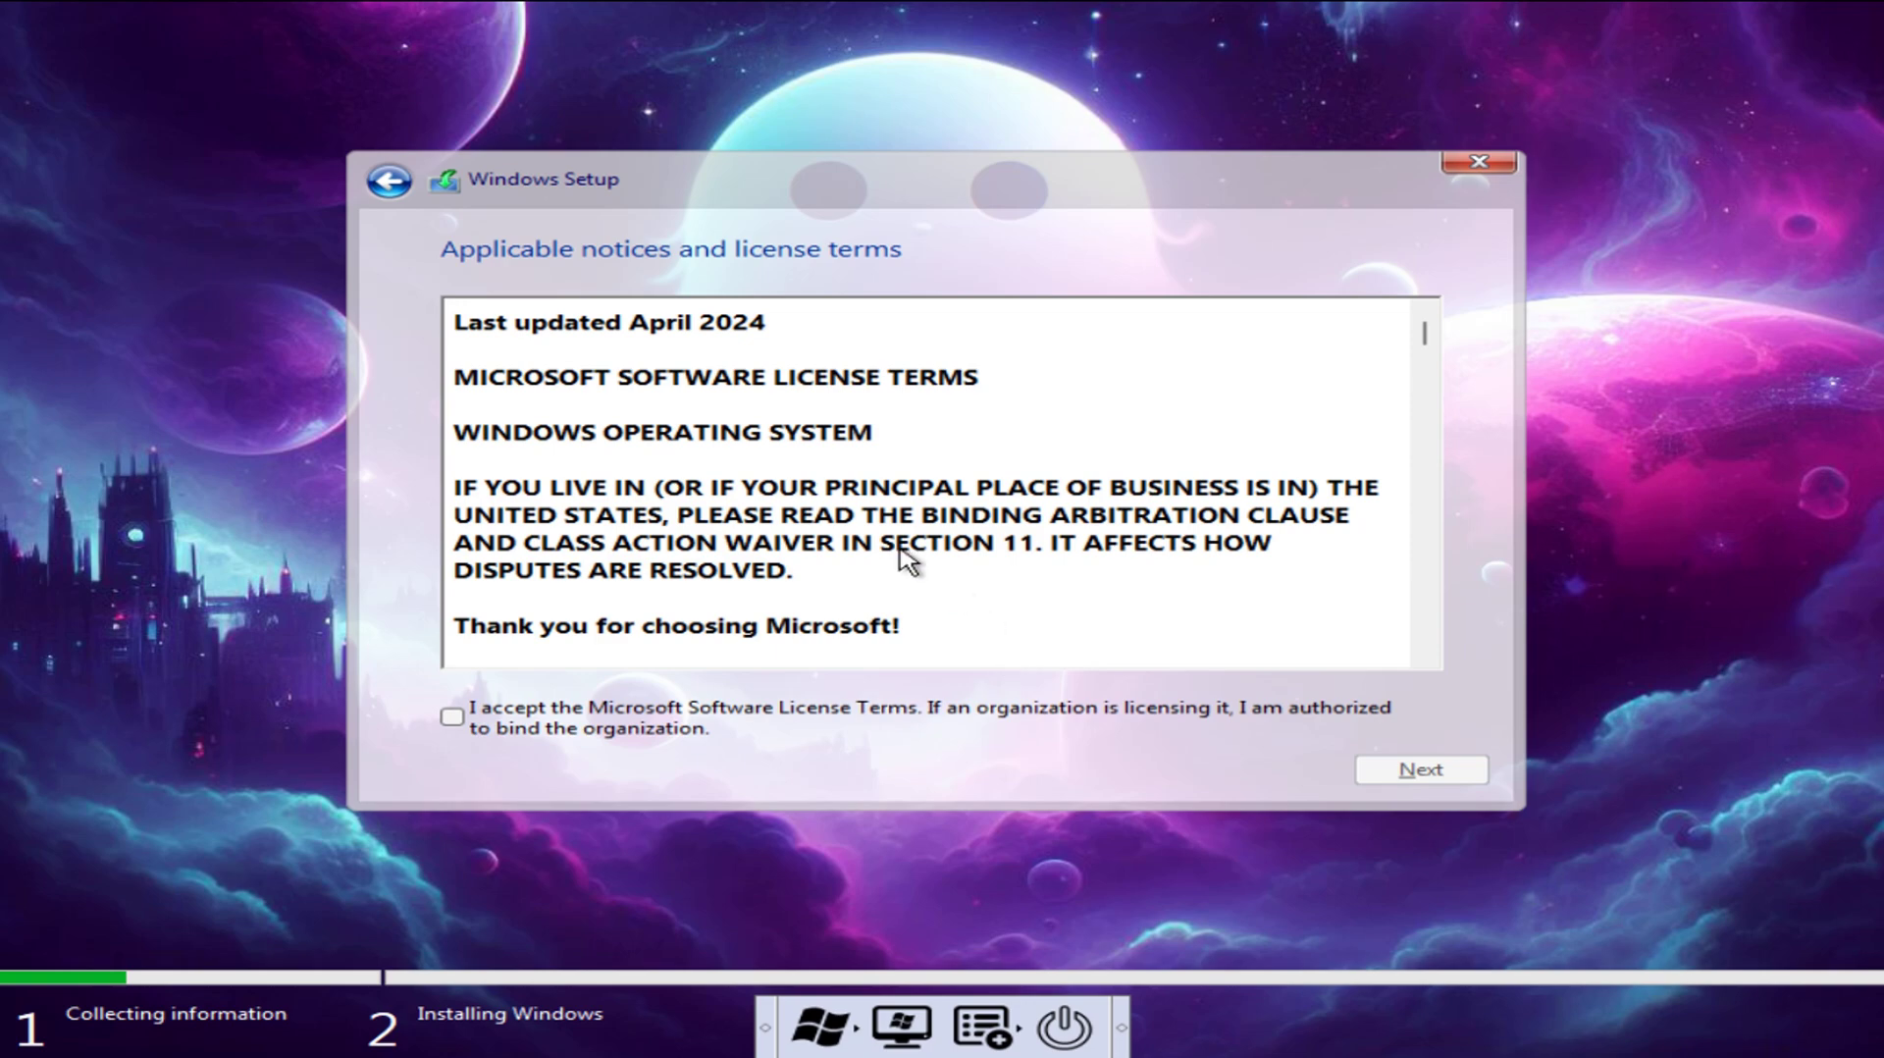
# Read through and accept the Microsoft Software License Terms, and choose the Custom: Install Windows only (advanced) installation type
pyautogui.scroll(-5, 806, 506)
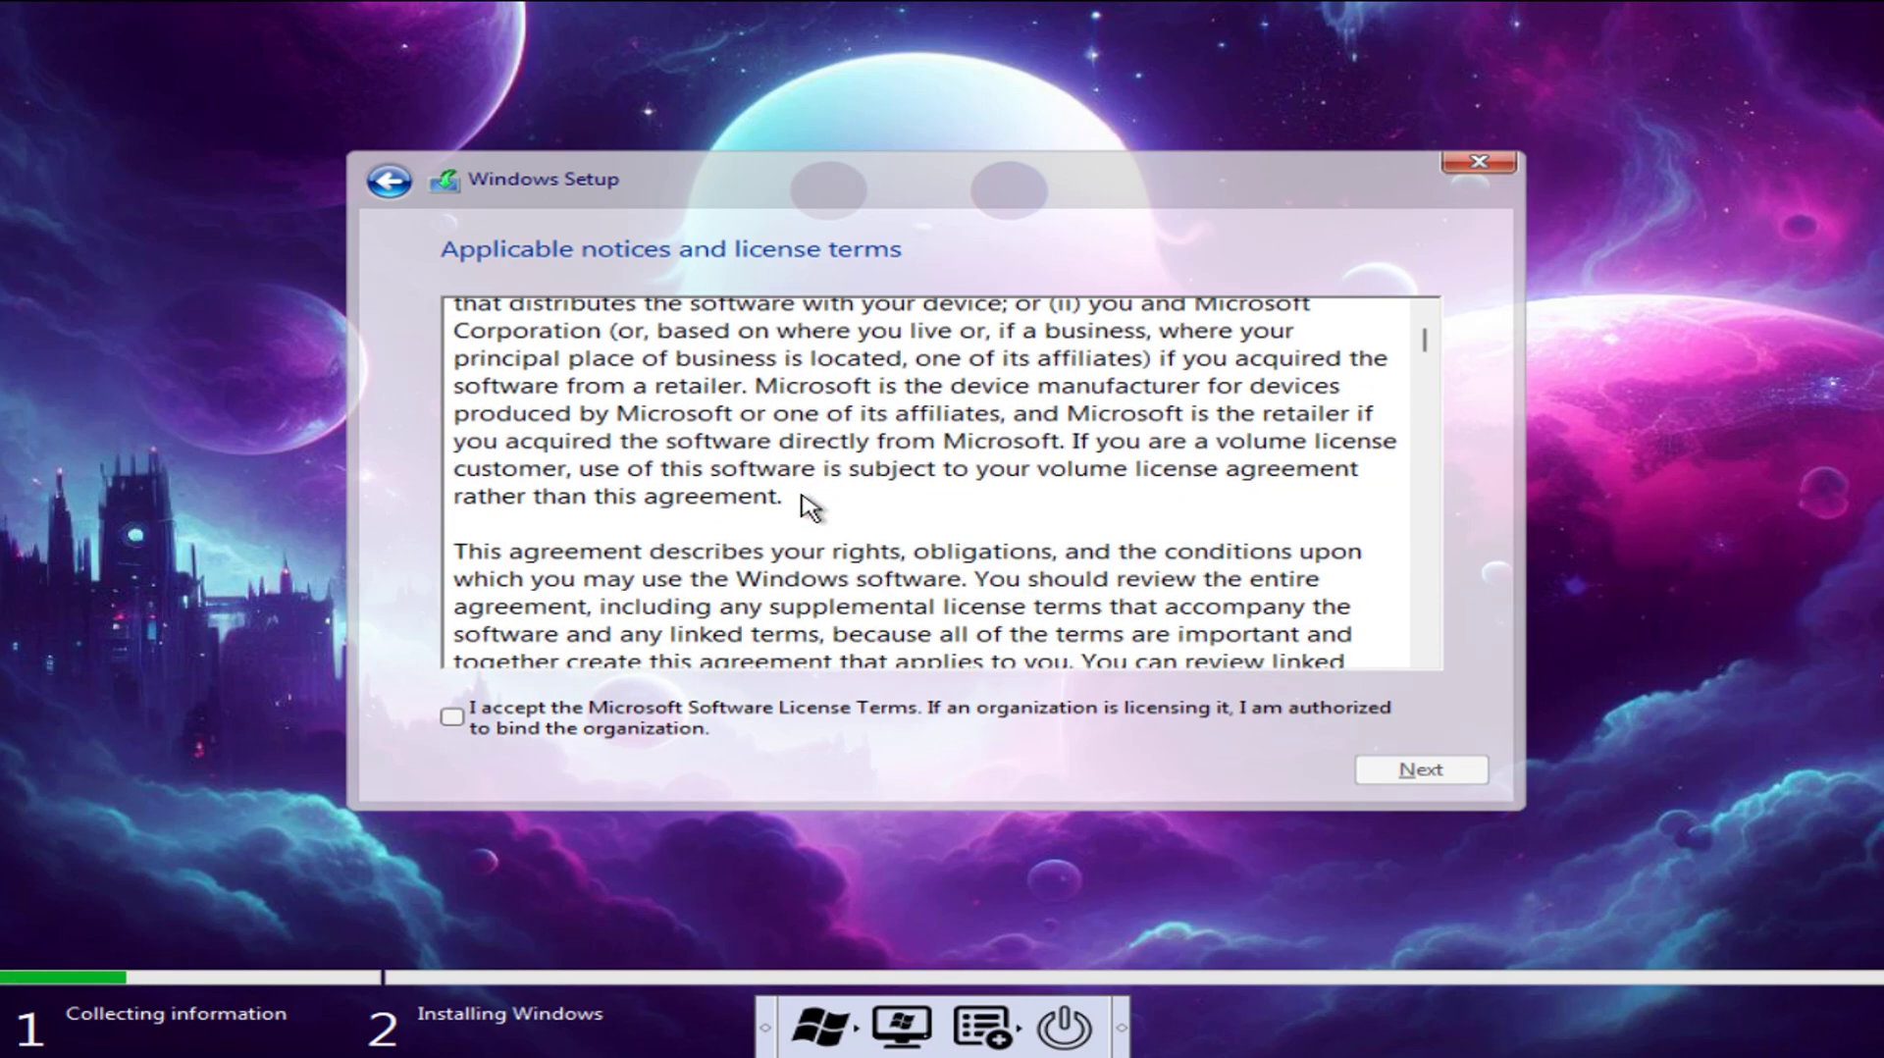
pyautogui.scroll(-5, 807, 506)
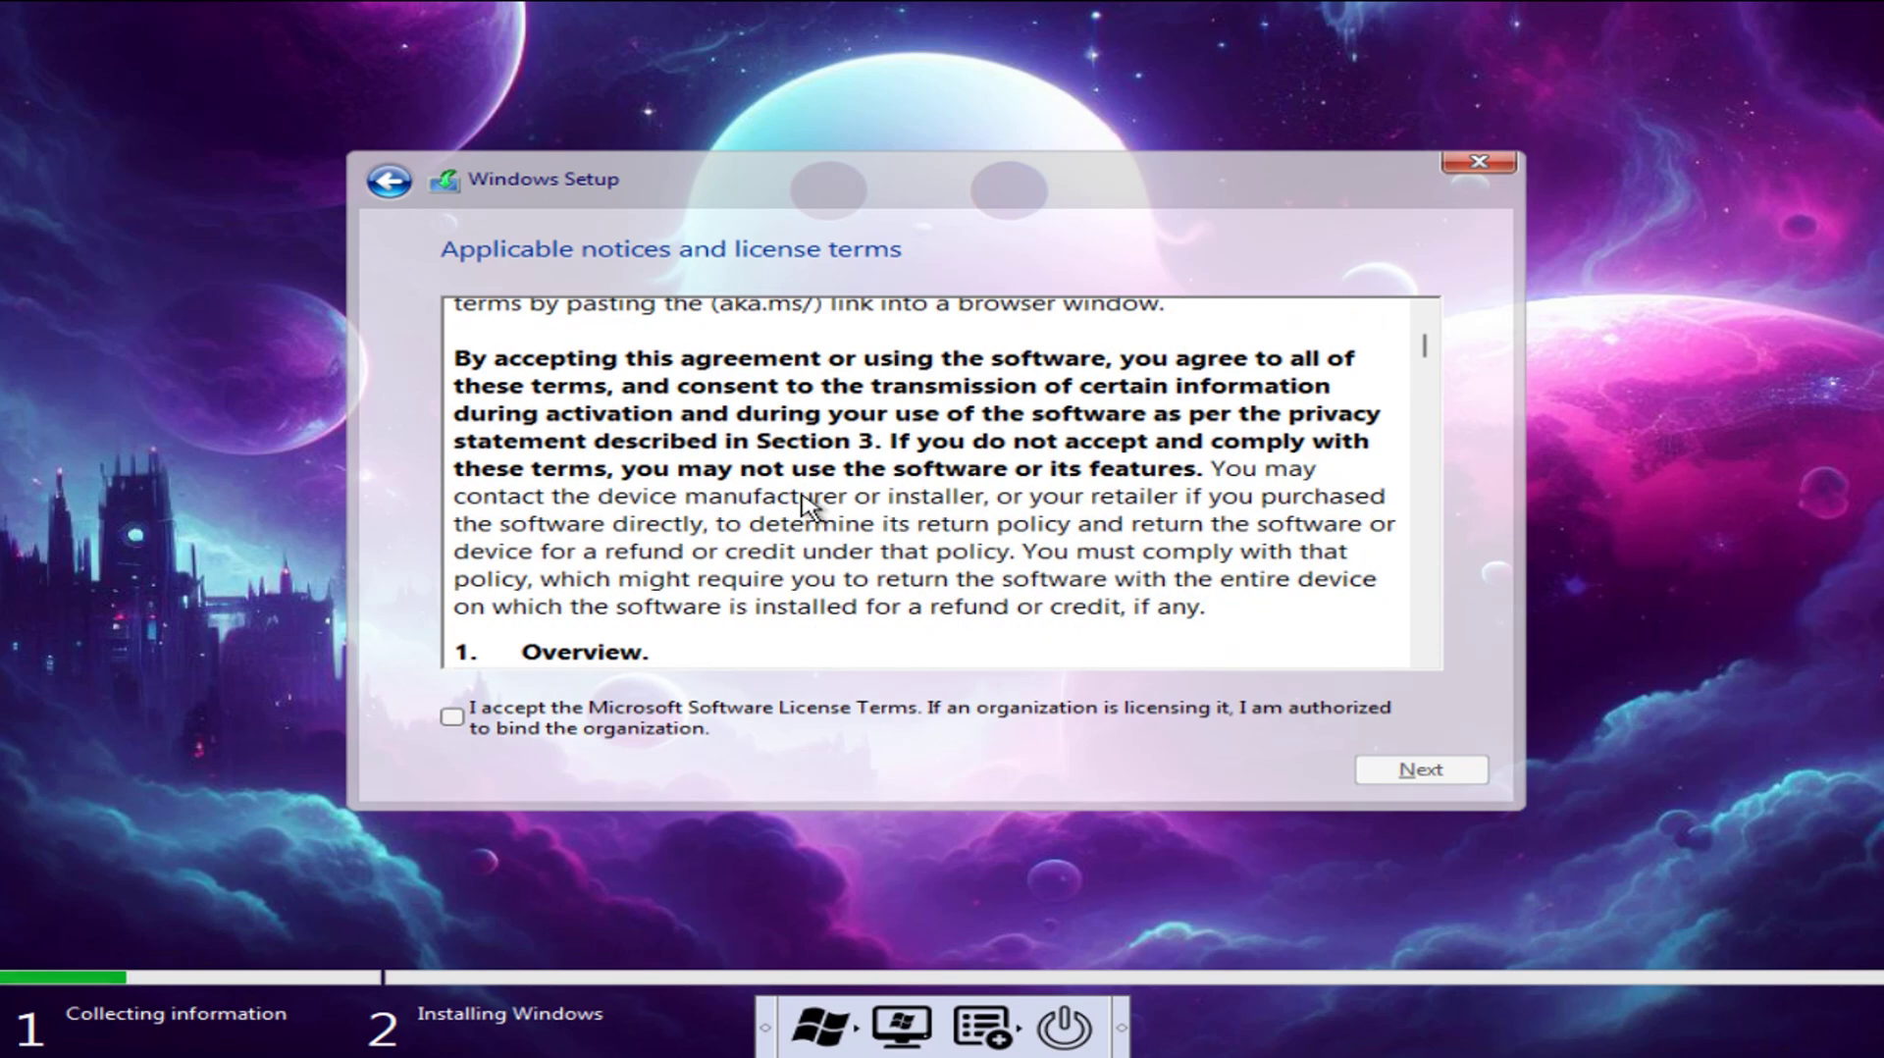
pyautogui.scroll(-3, 806, 506)
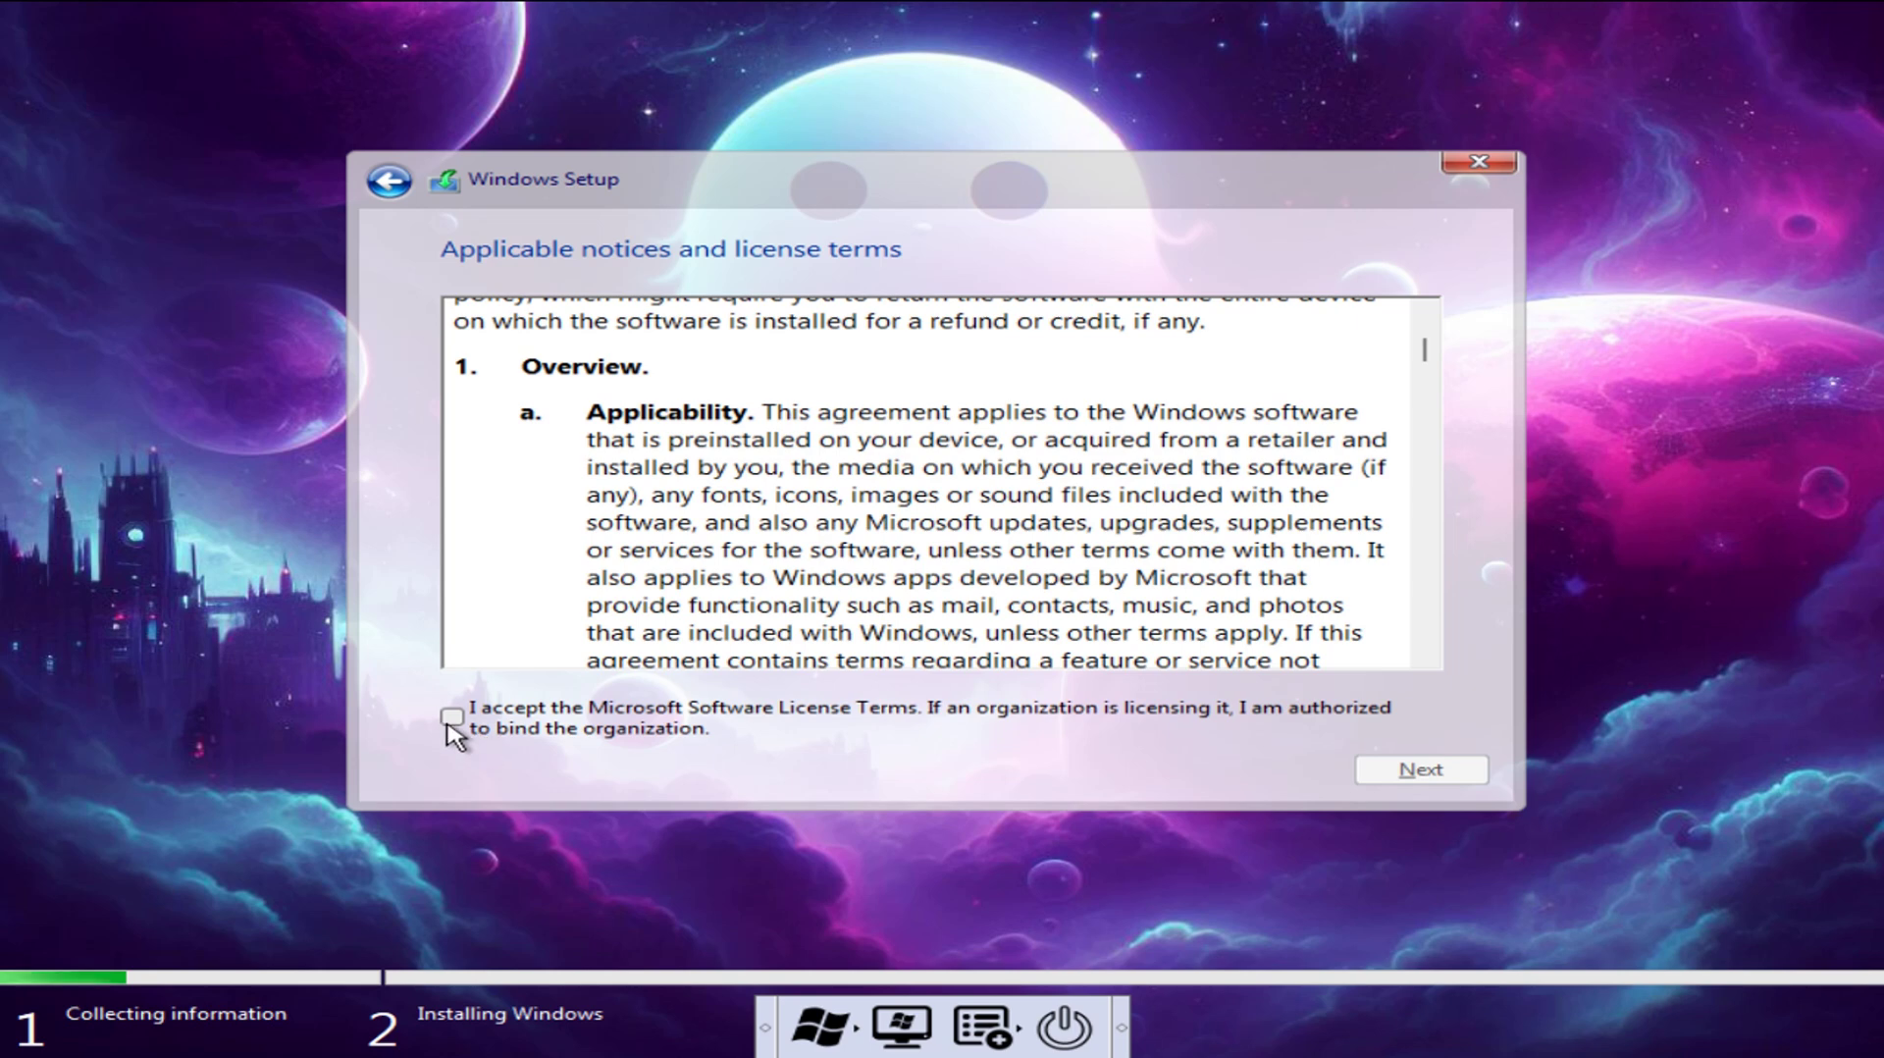
pyautogui.click(452, 718)
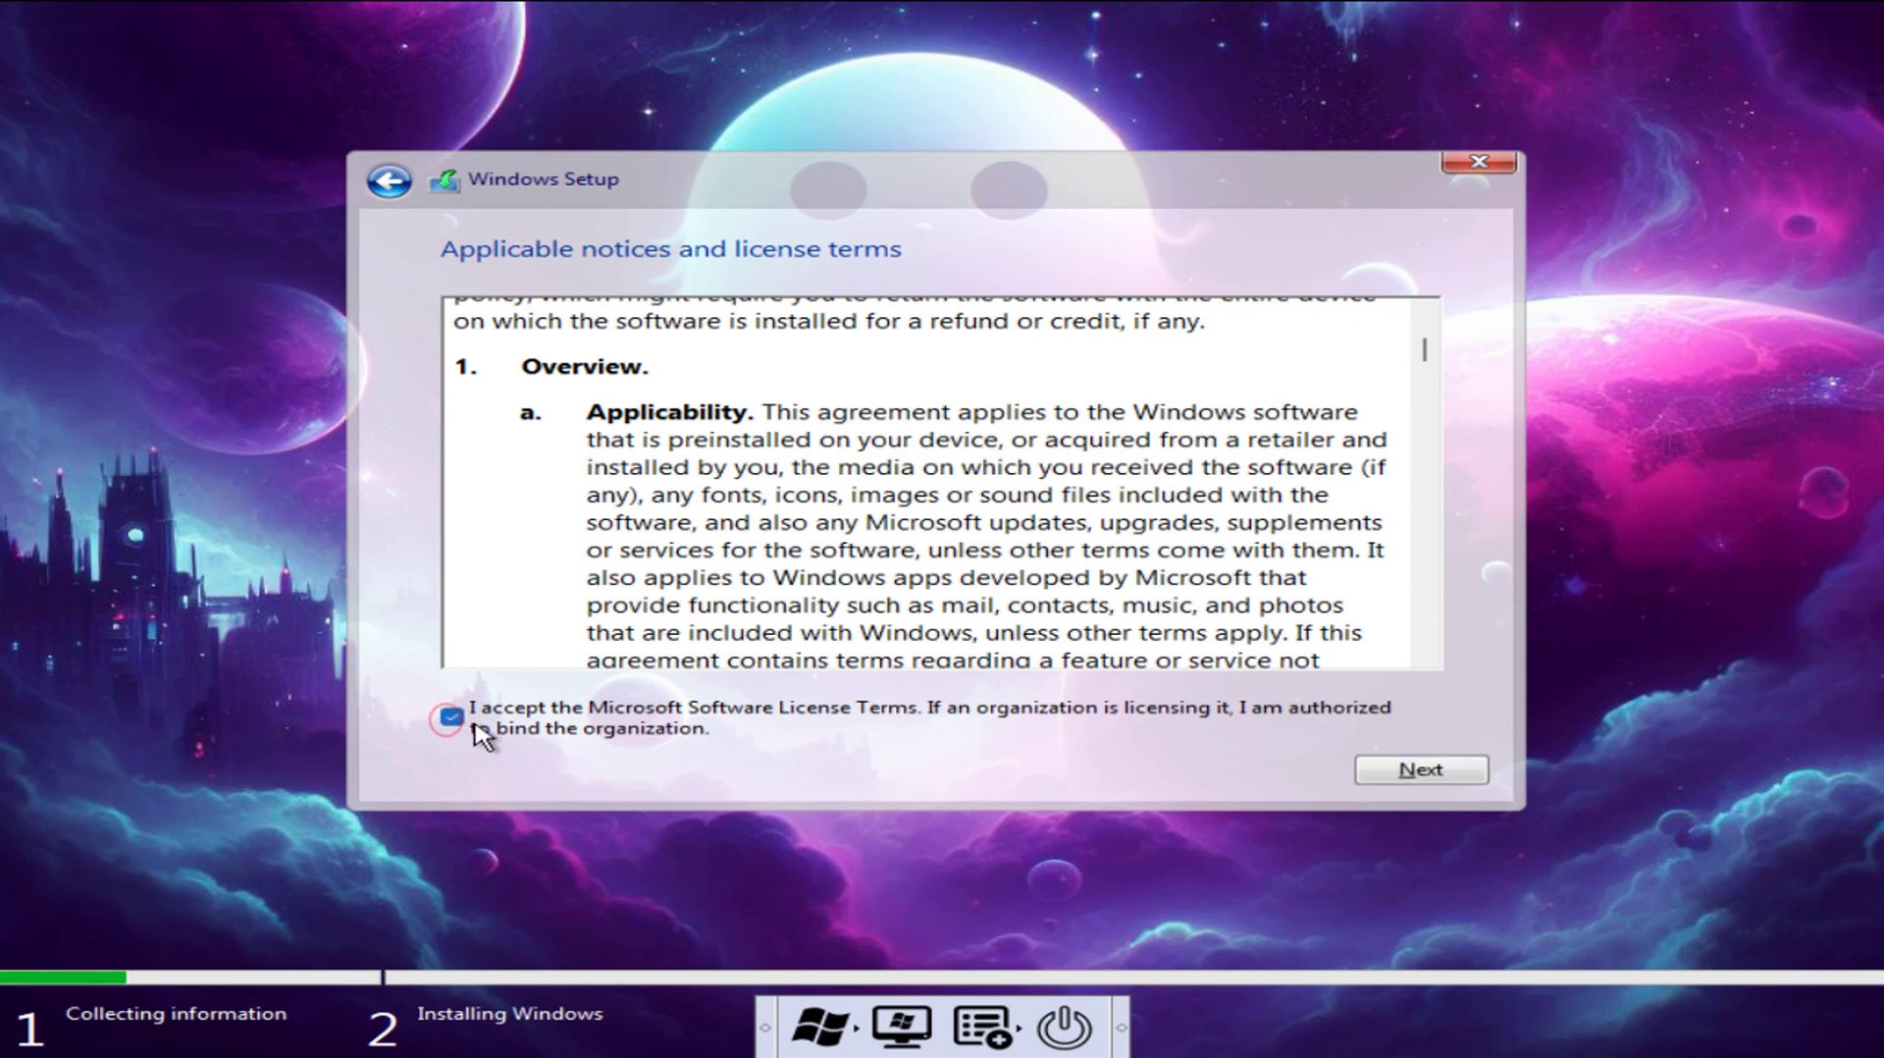
pyautogui.click(1402, 788)
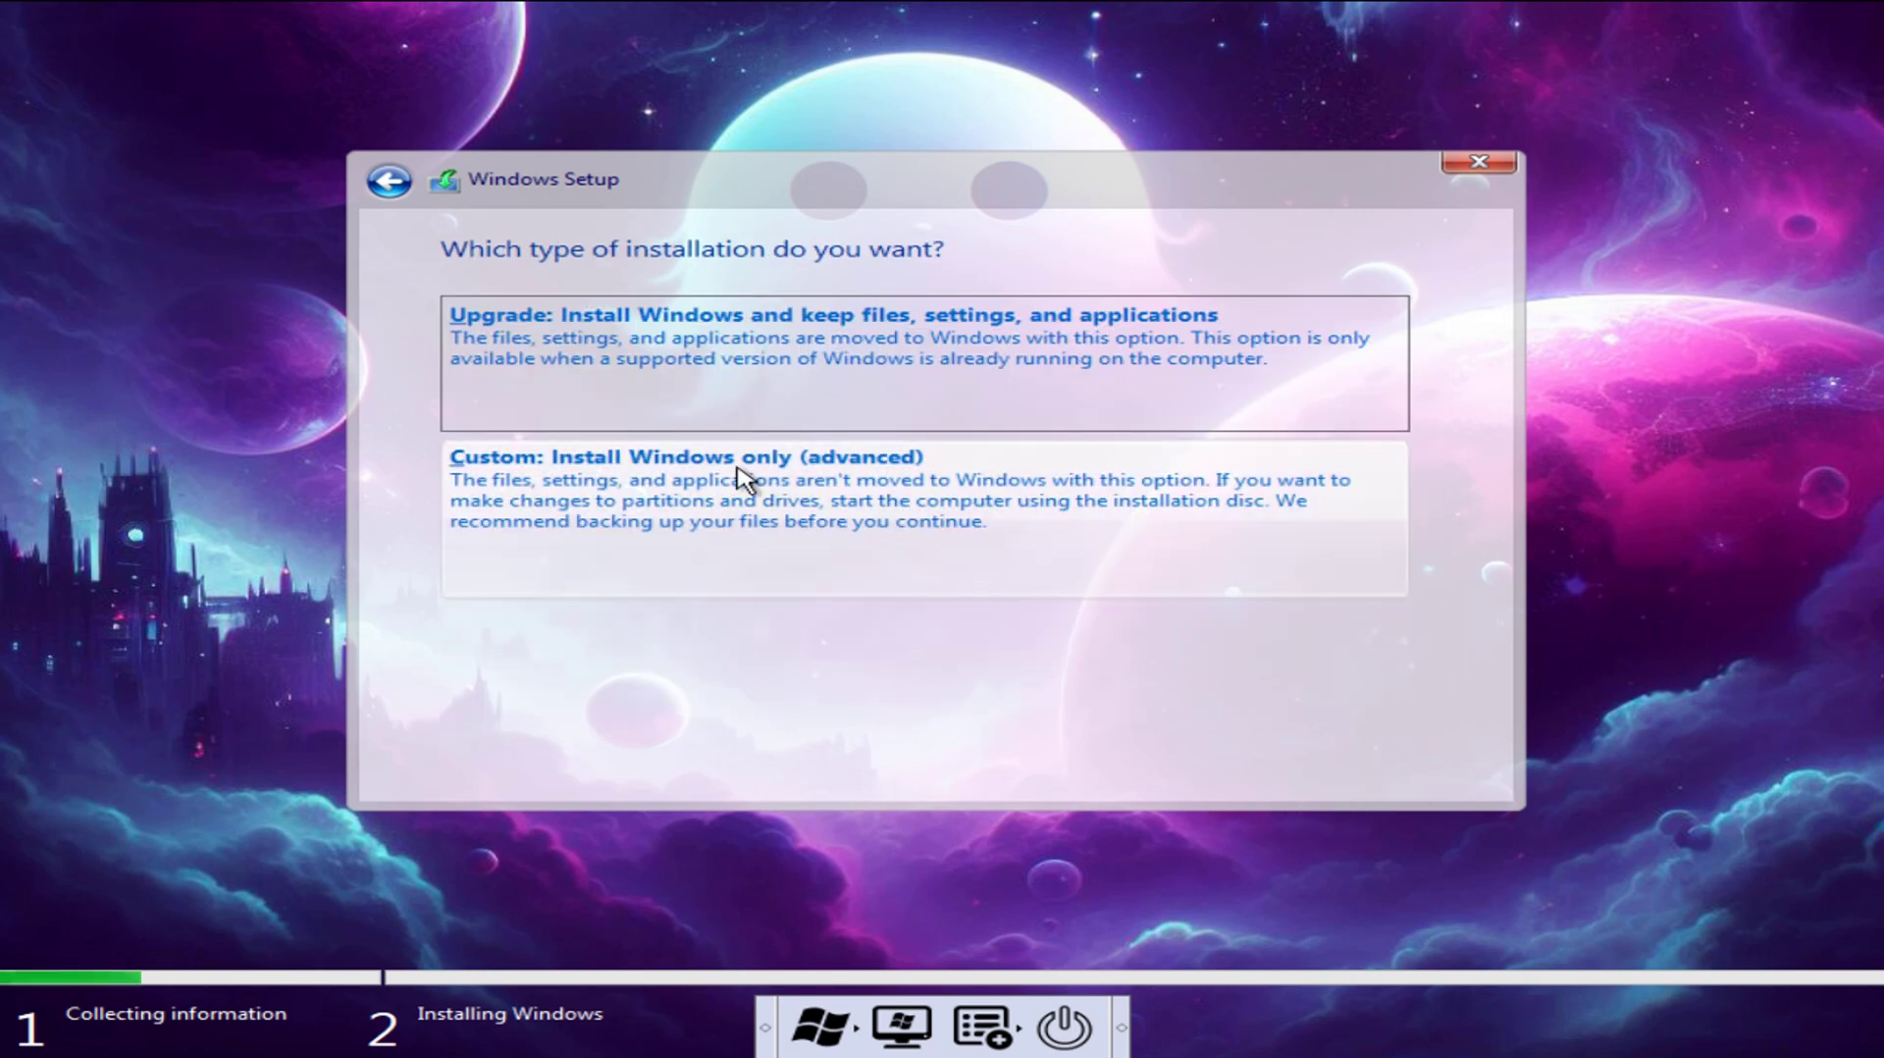
pyautogui.click(726, 501)
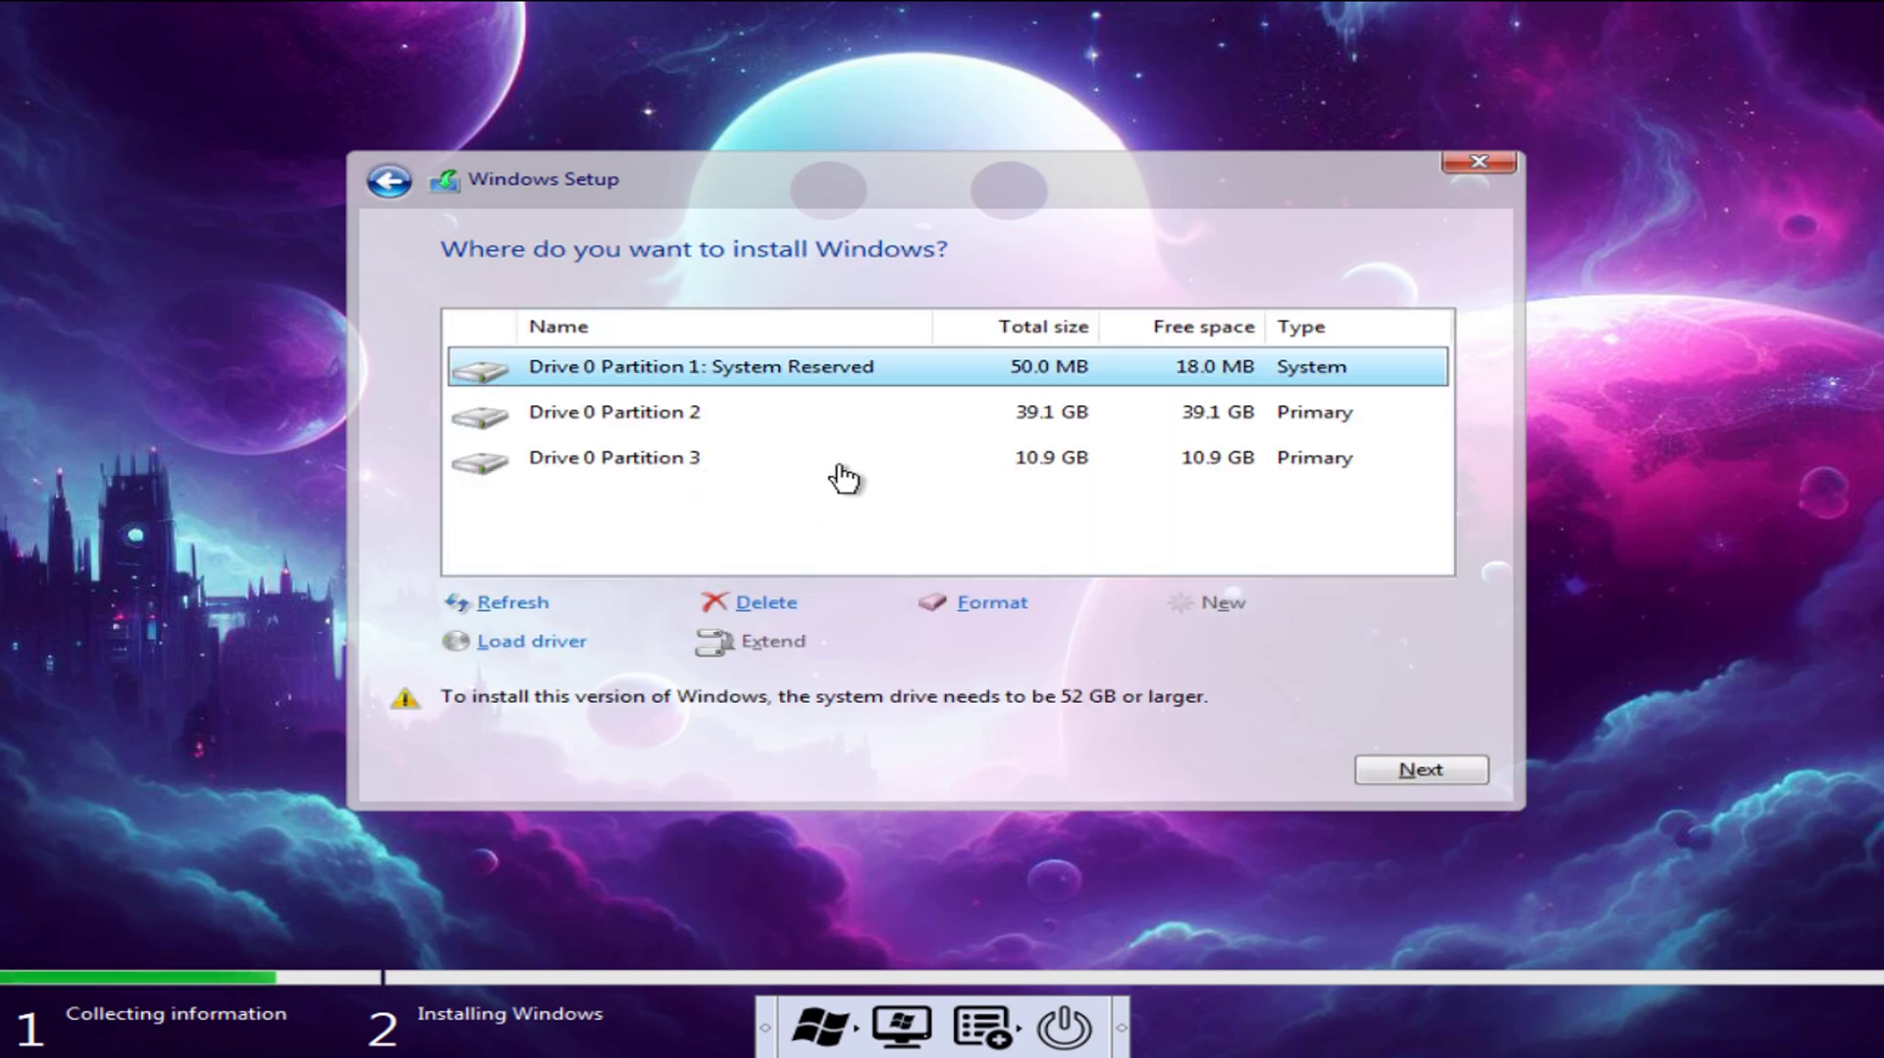
# Delete Drive 0 Partition 2, the 39.1 GB primary partition, and confirm the data loss
pyautogui.click(761, 412)
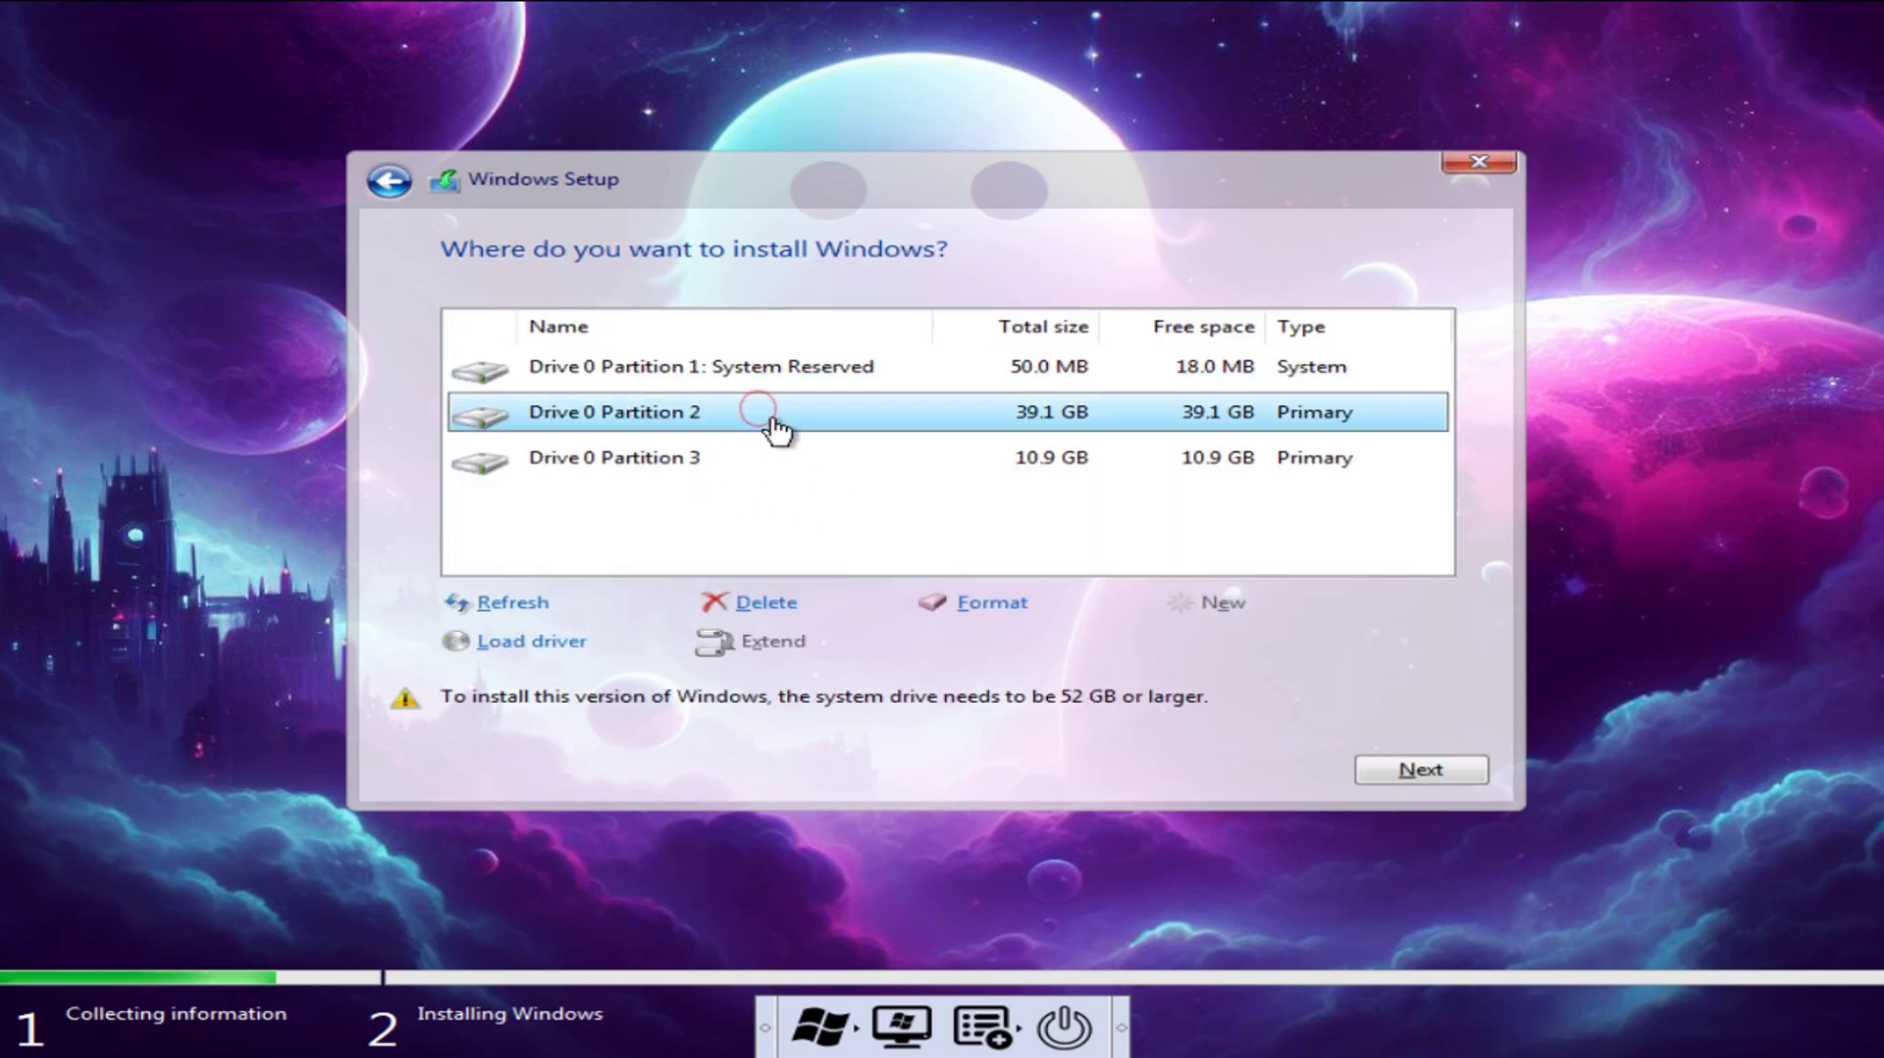
pyautogui.click(785, 453)
pyautogui.click(784, 428)
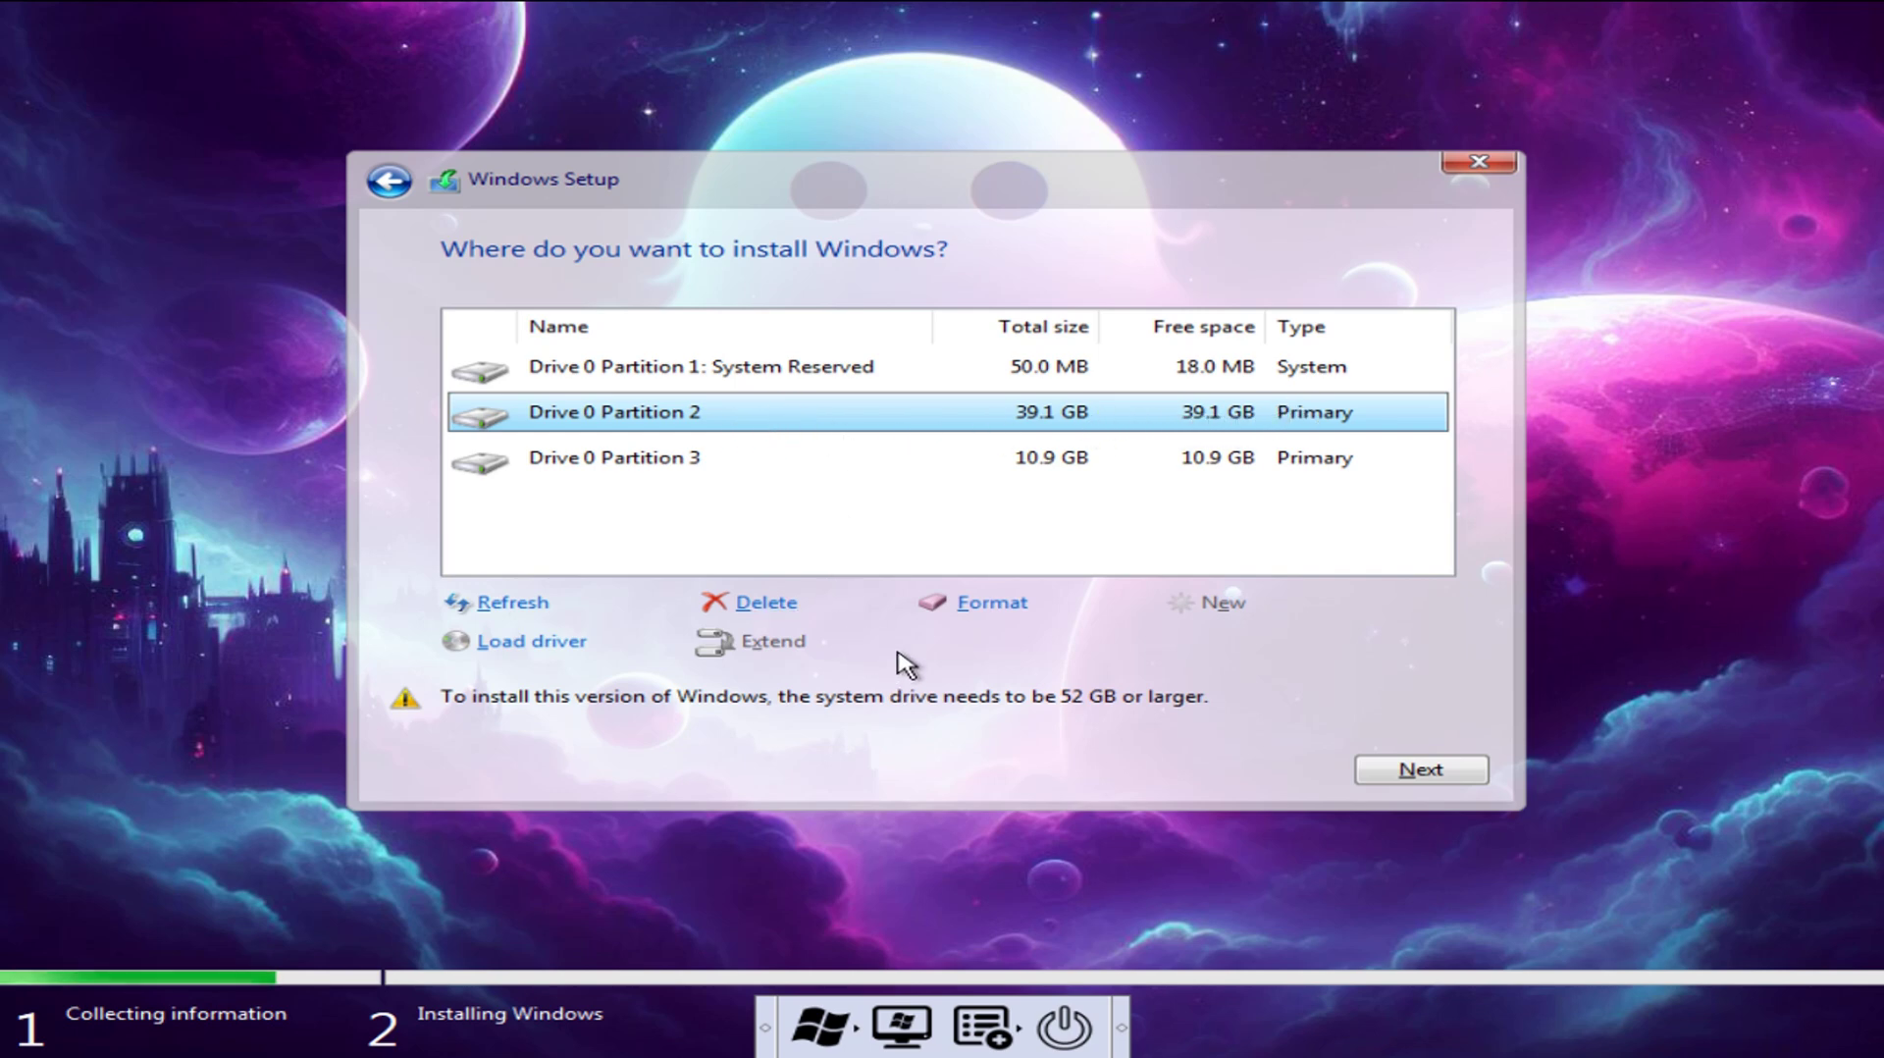
pyautogui.click(766, 602)
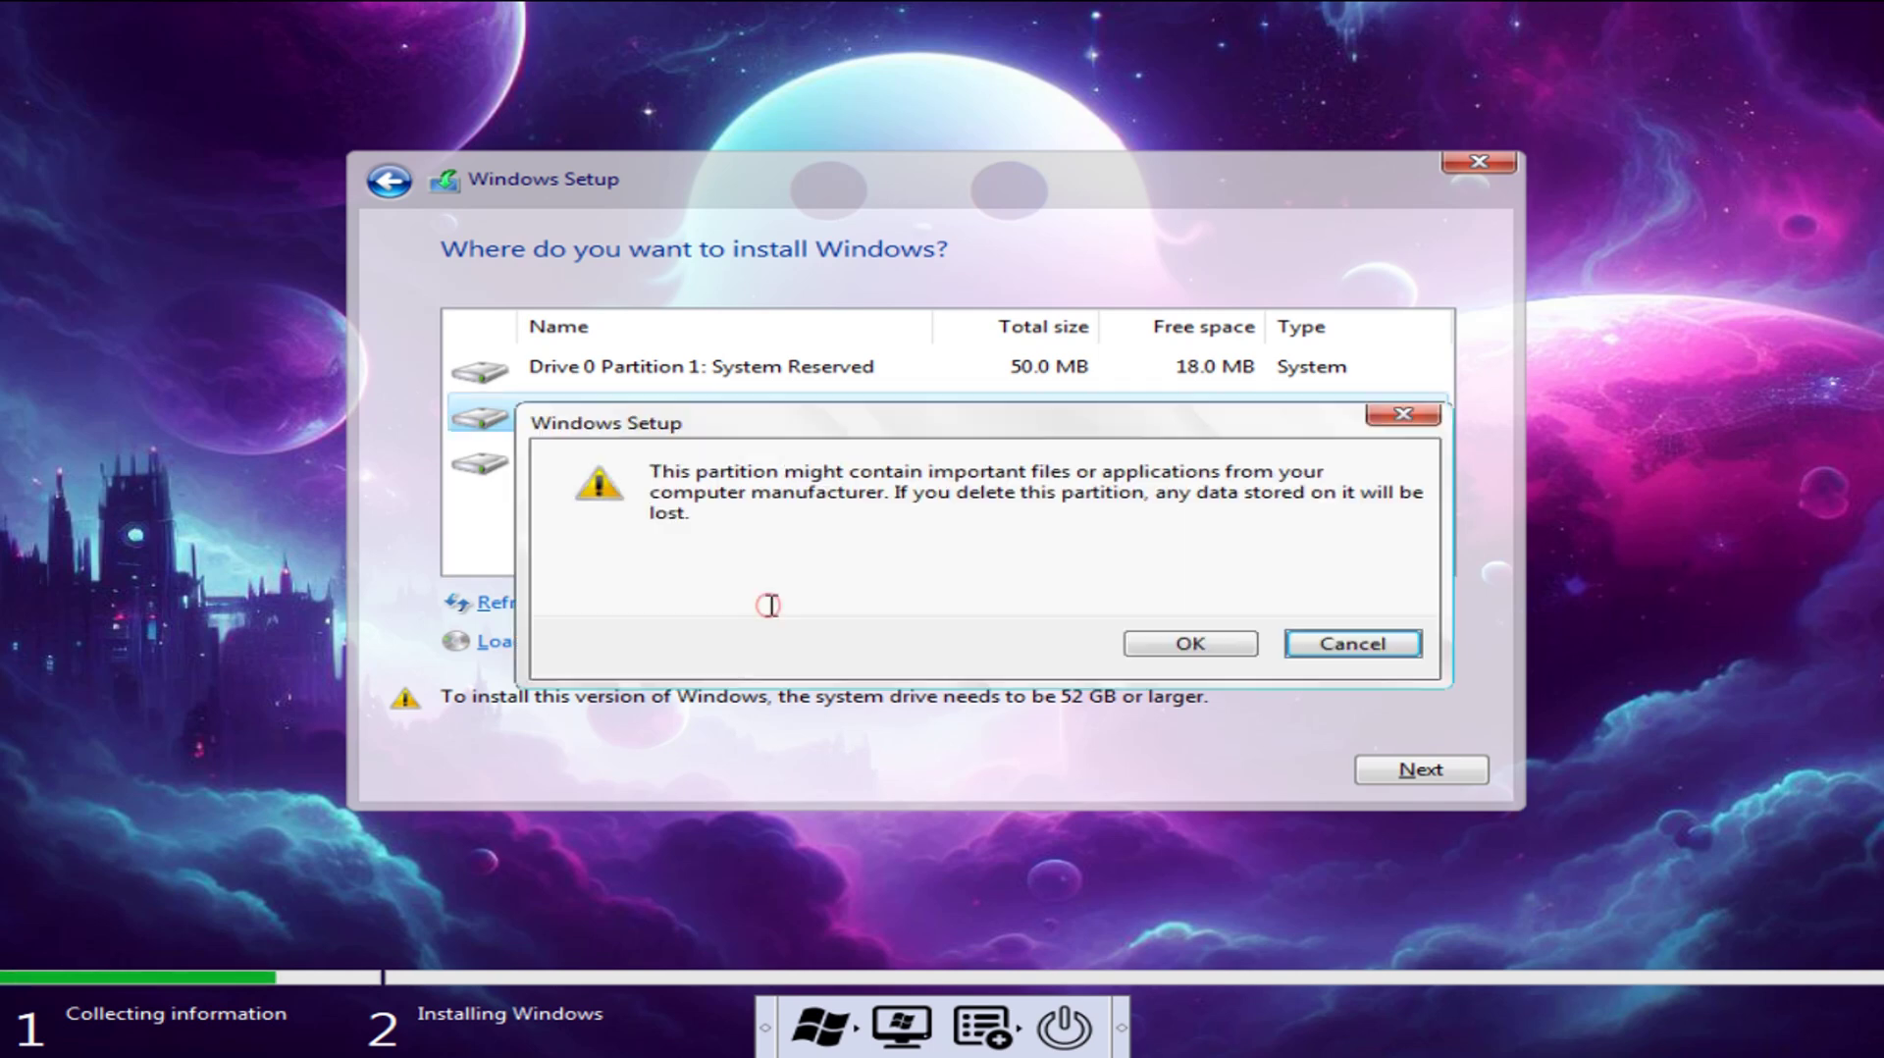
pyautogui.click(1157, 643)
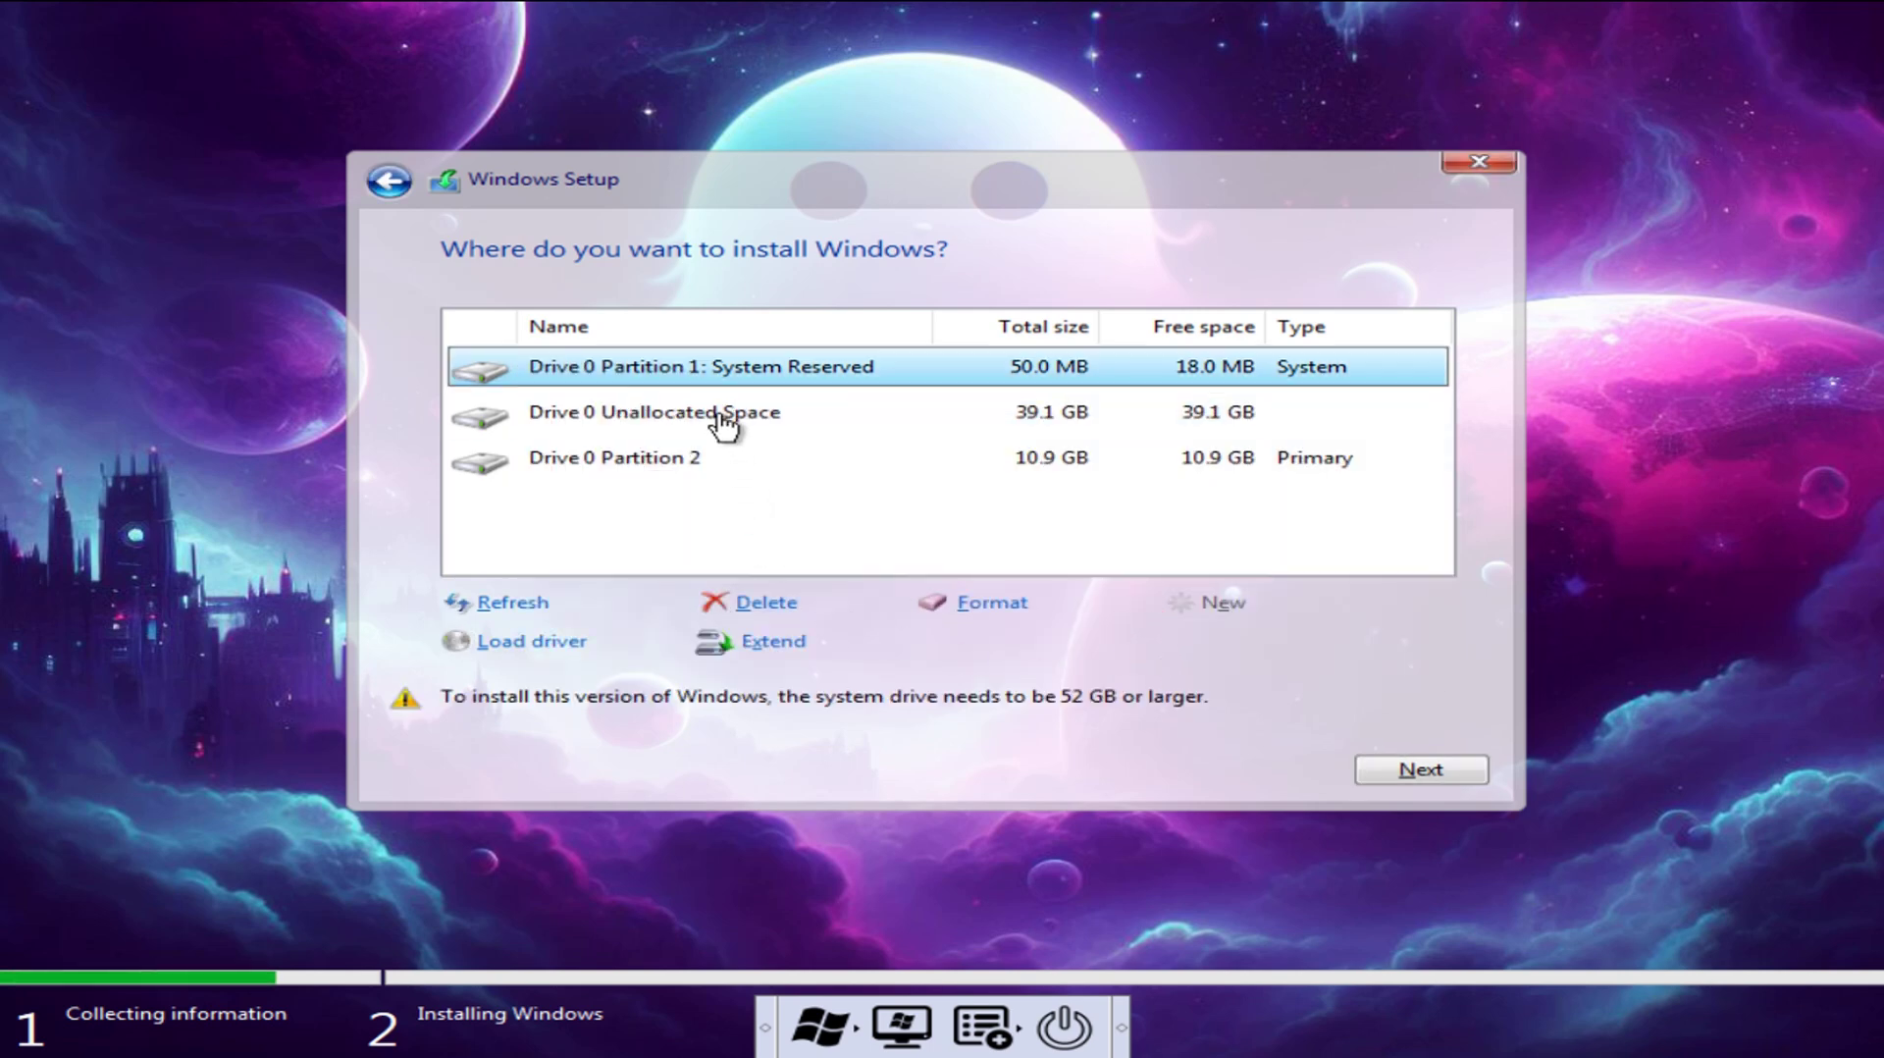
# Create a 40000 MB partition in the unallocated space of Drive 0 and start installing Windows on it
pyautogui.click(724, 420)
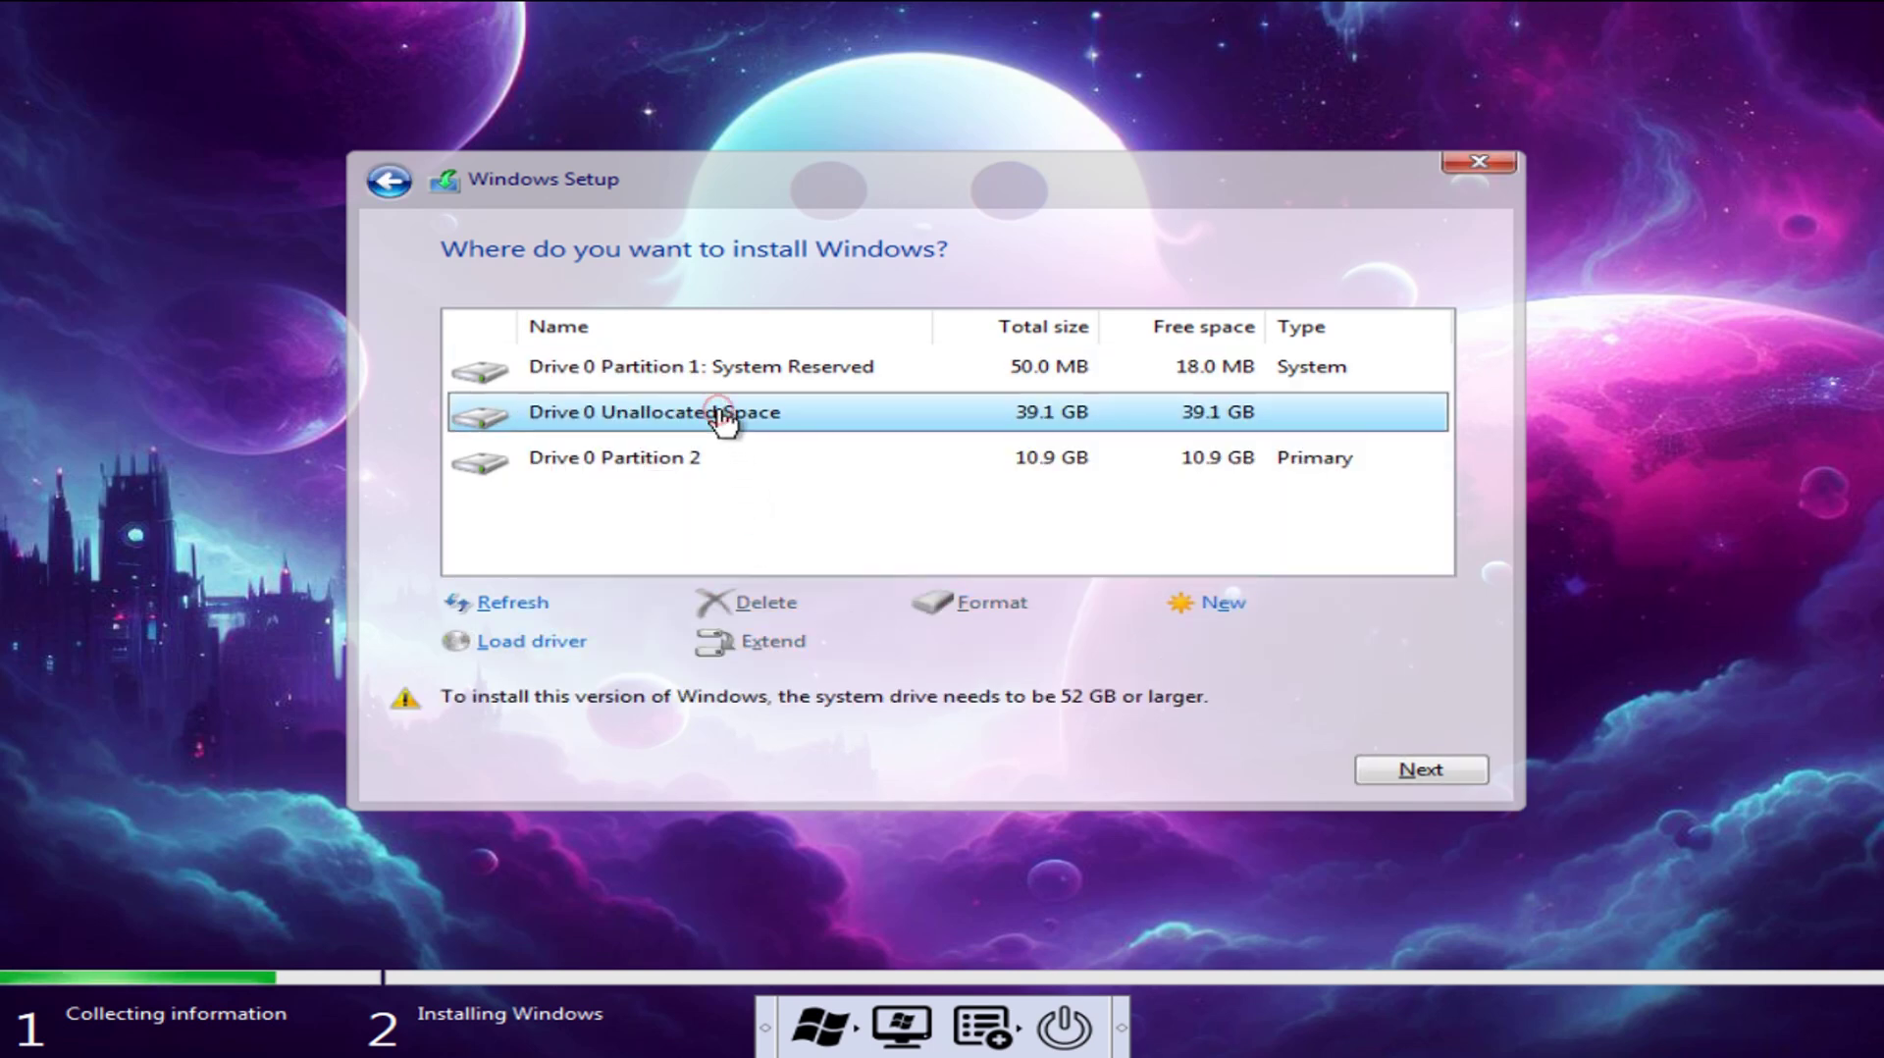
pyautogui.click(1217, 608)
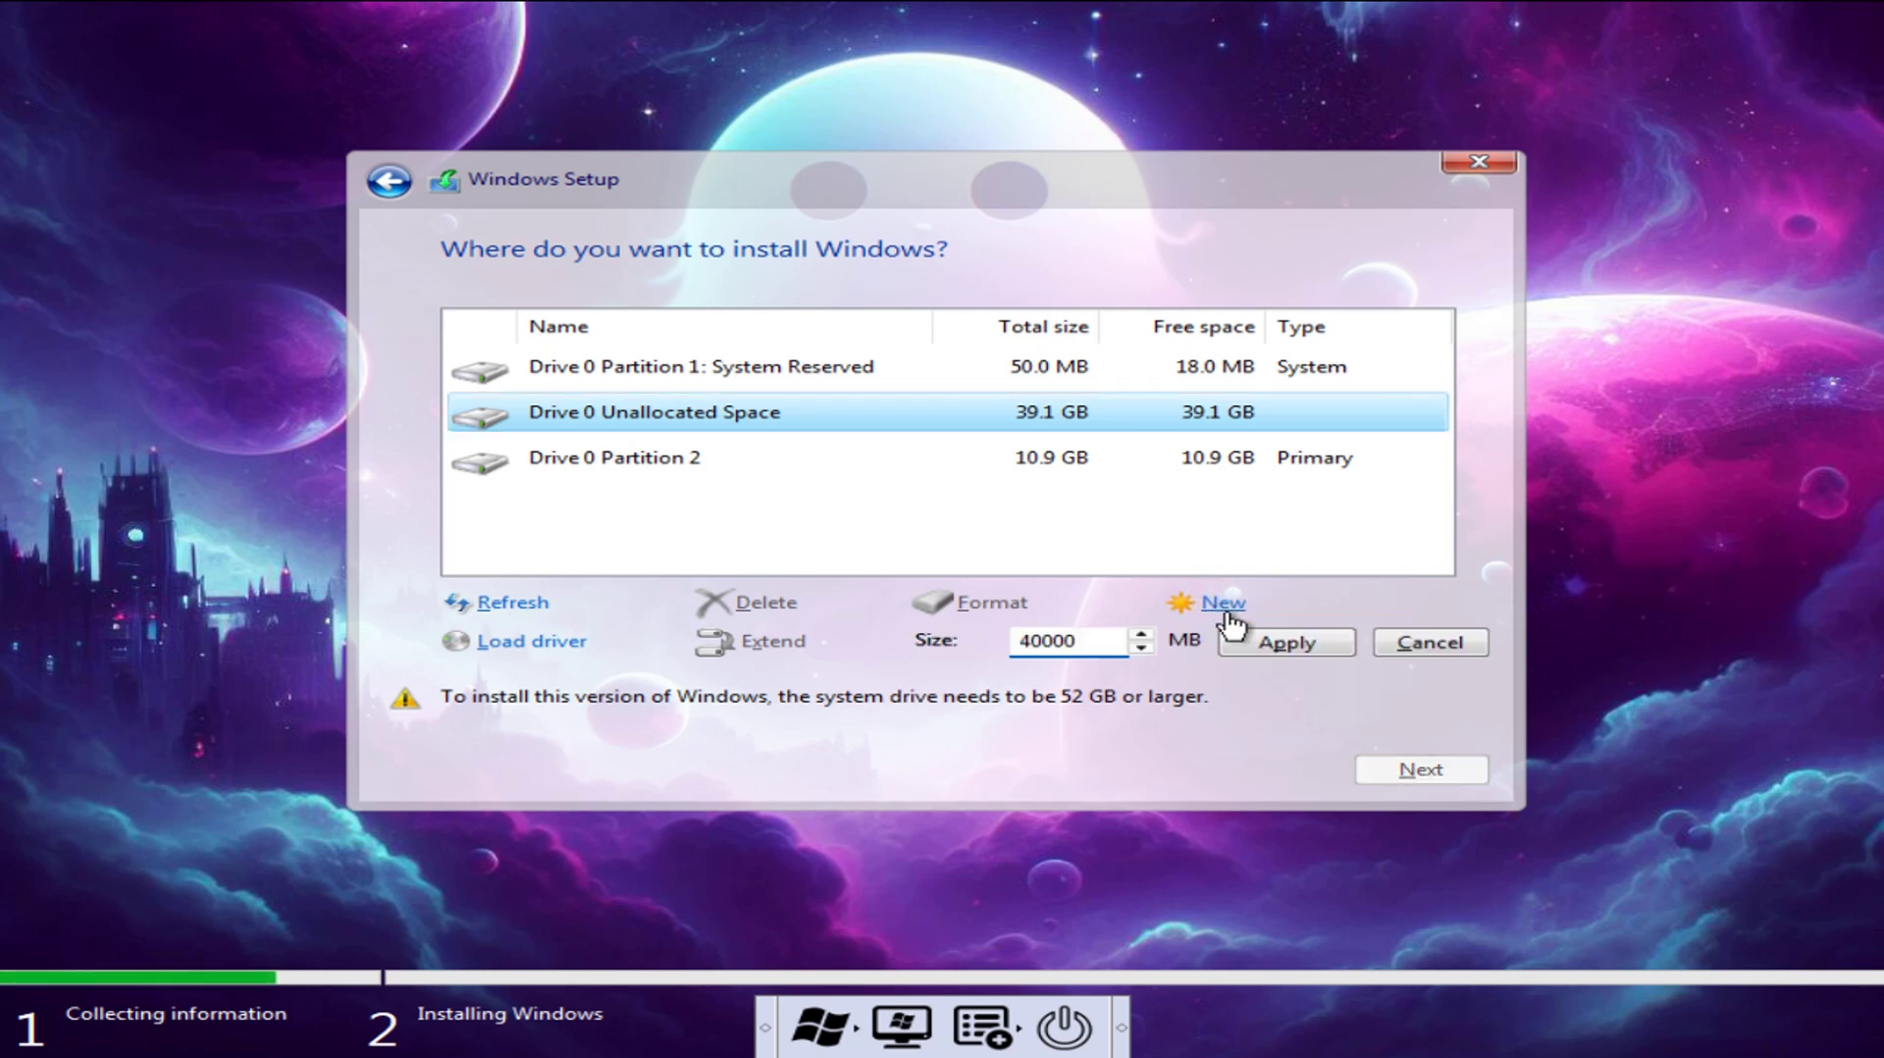
pyautogui.click(1278, 644)
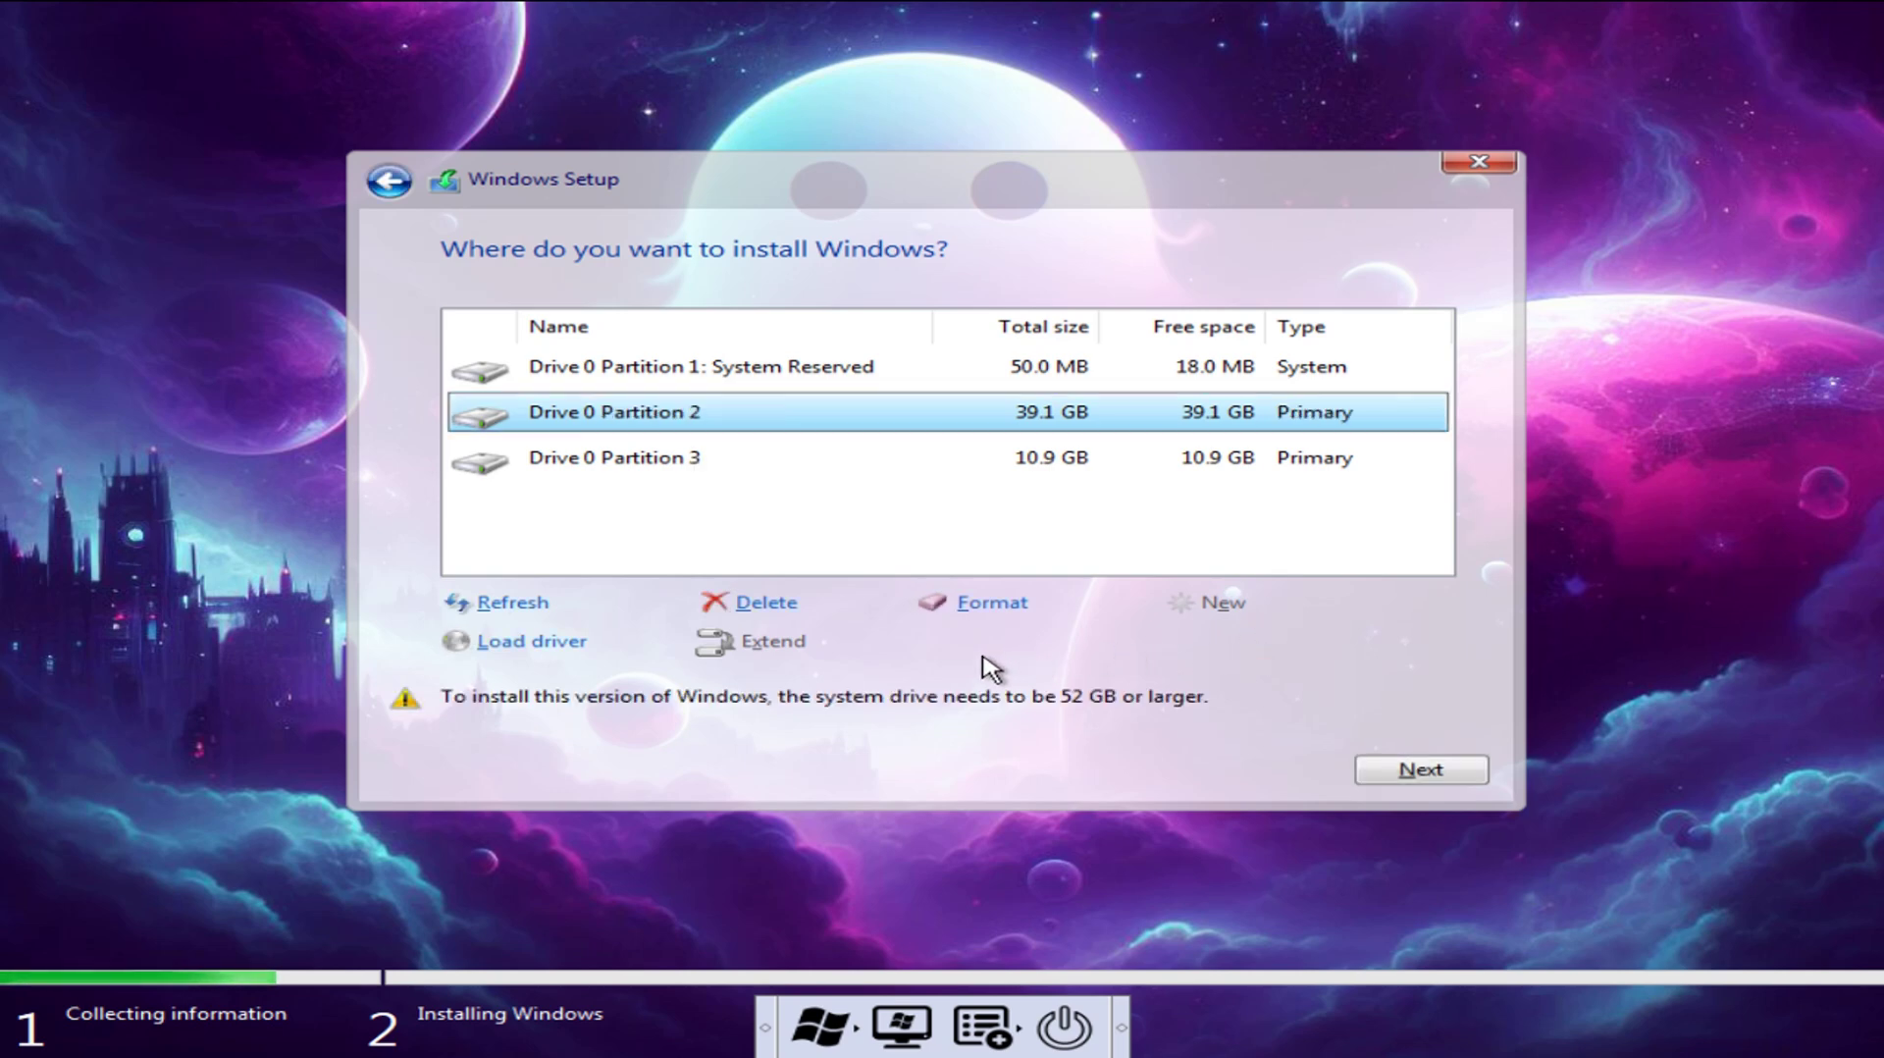
pyautogui.click(1391, 771)
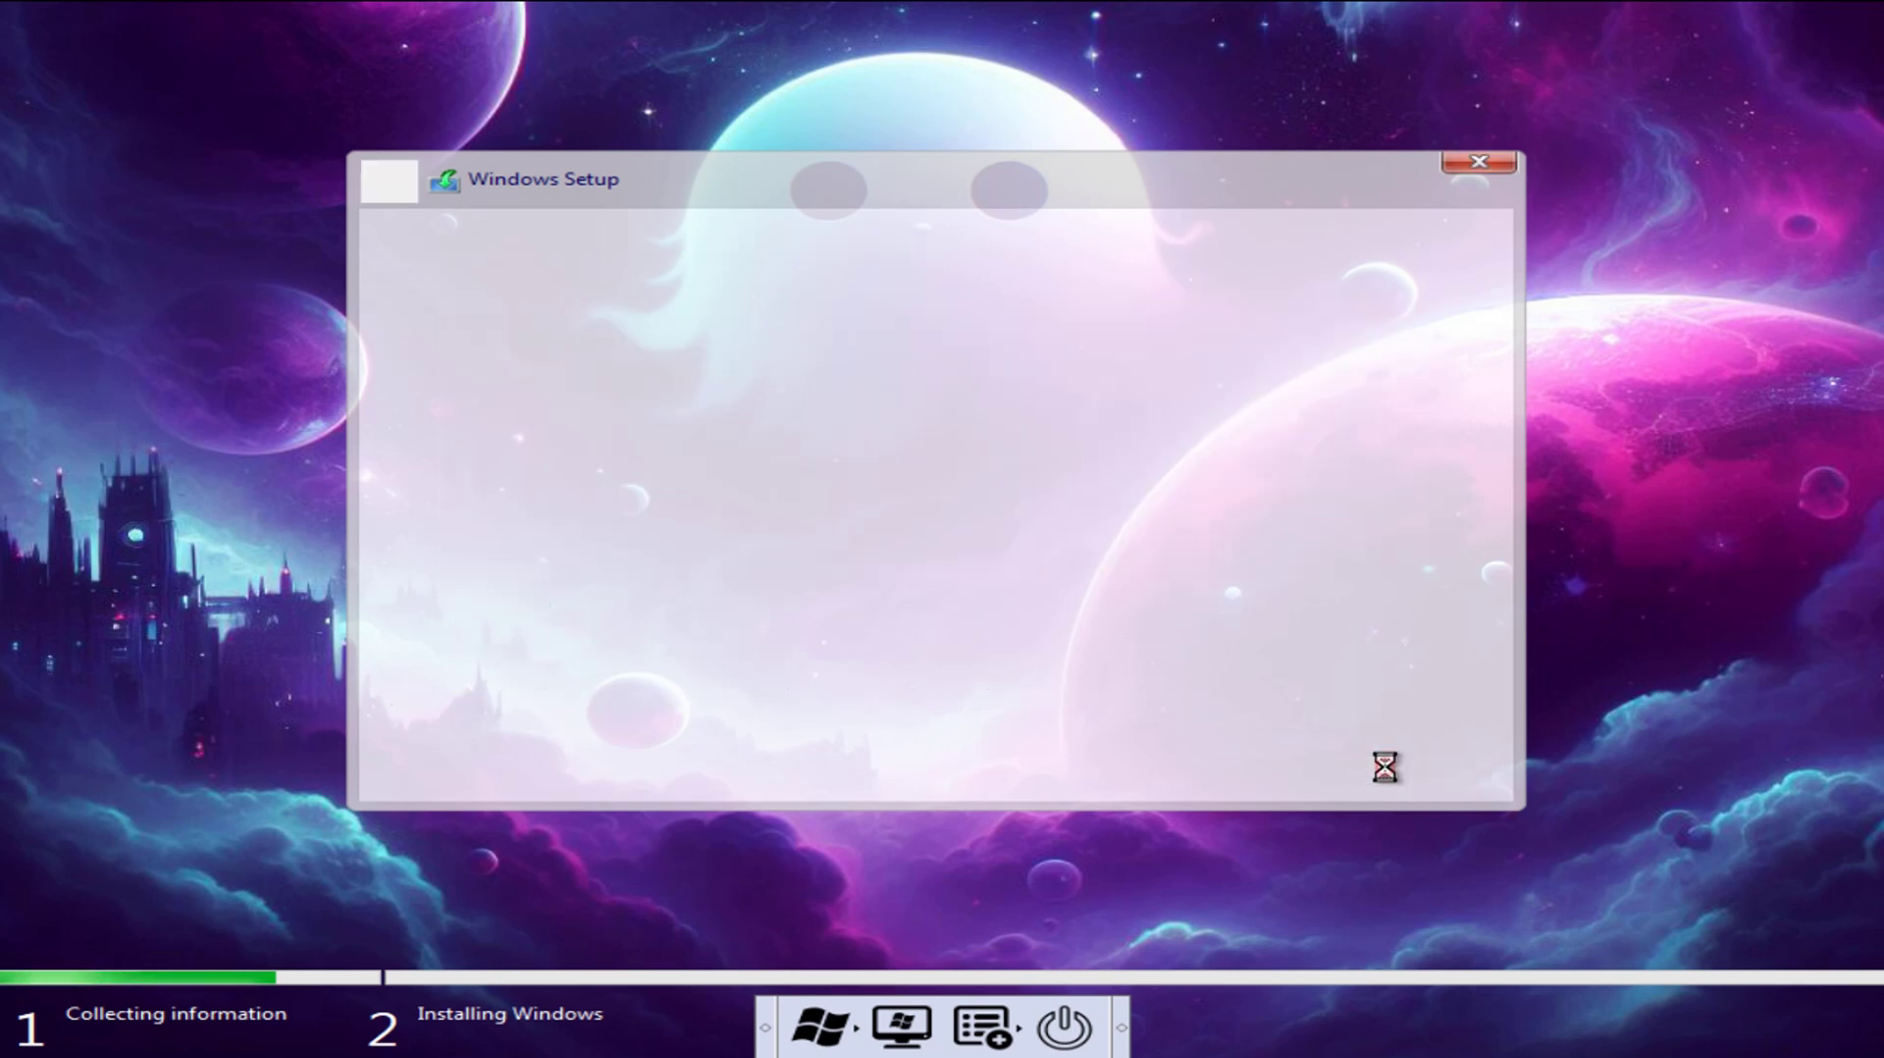
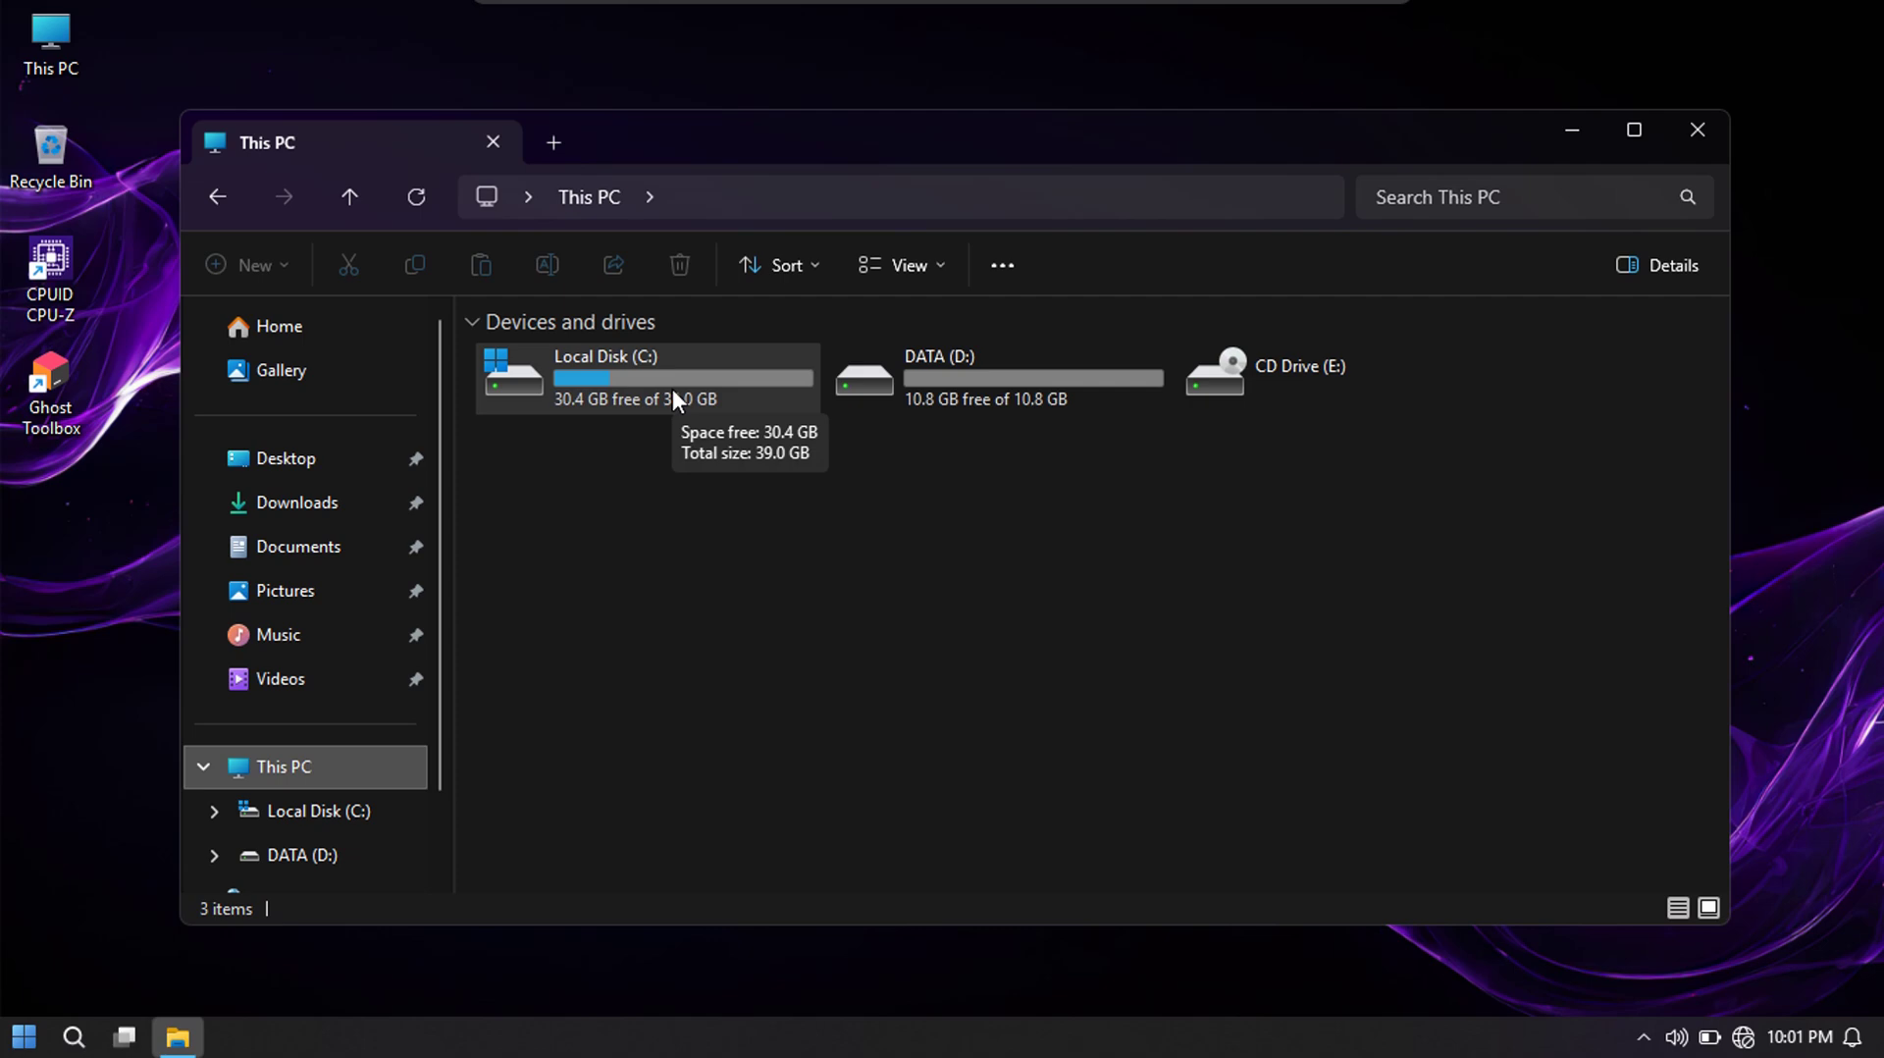
# Open the properties of Local Disk (C:) to examine its used and free space
pyautogui.rightClick(673, 388)
pyautogui.click(757, 846)
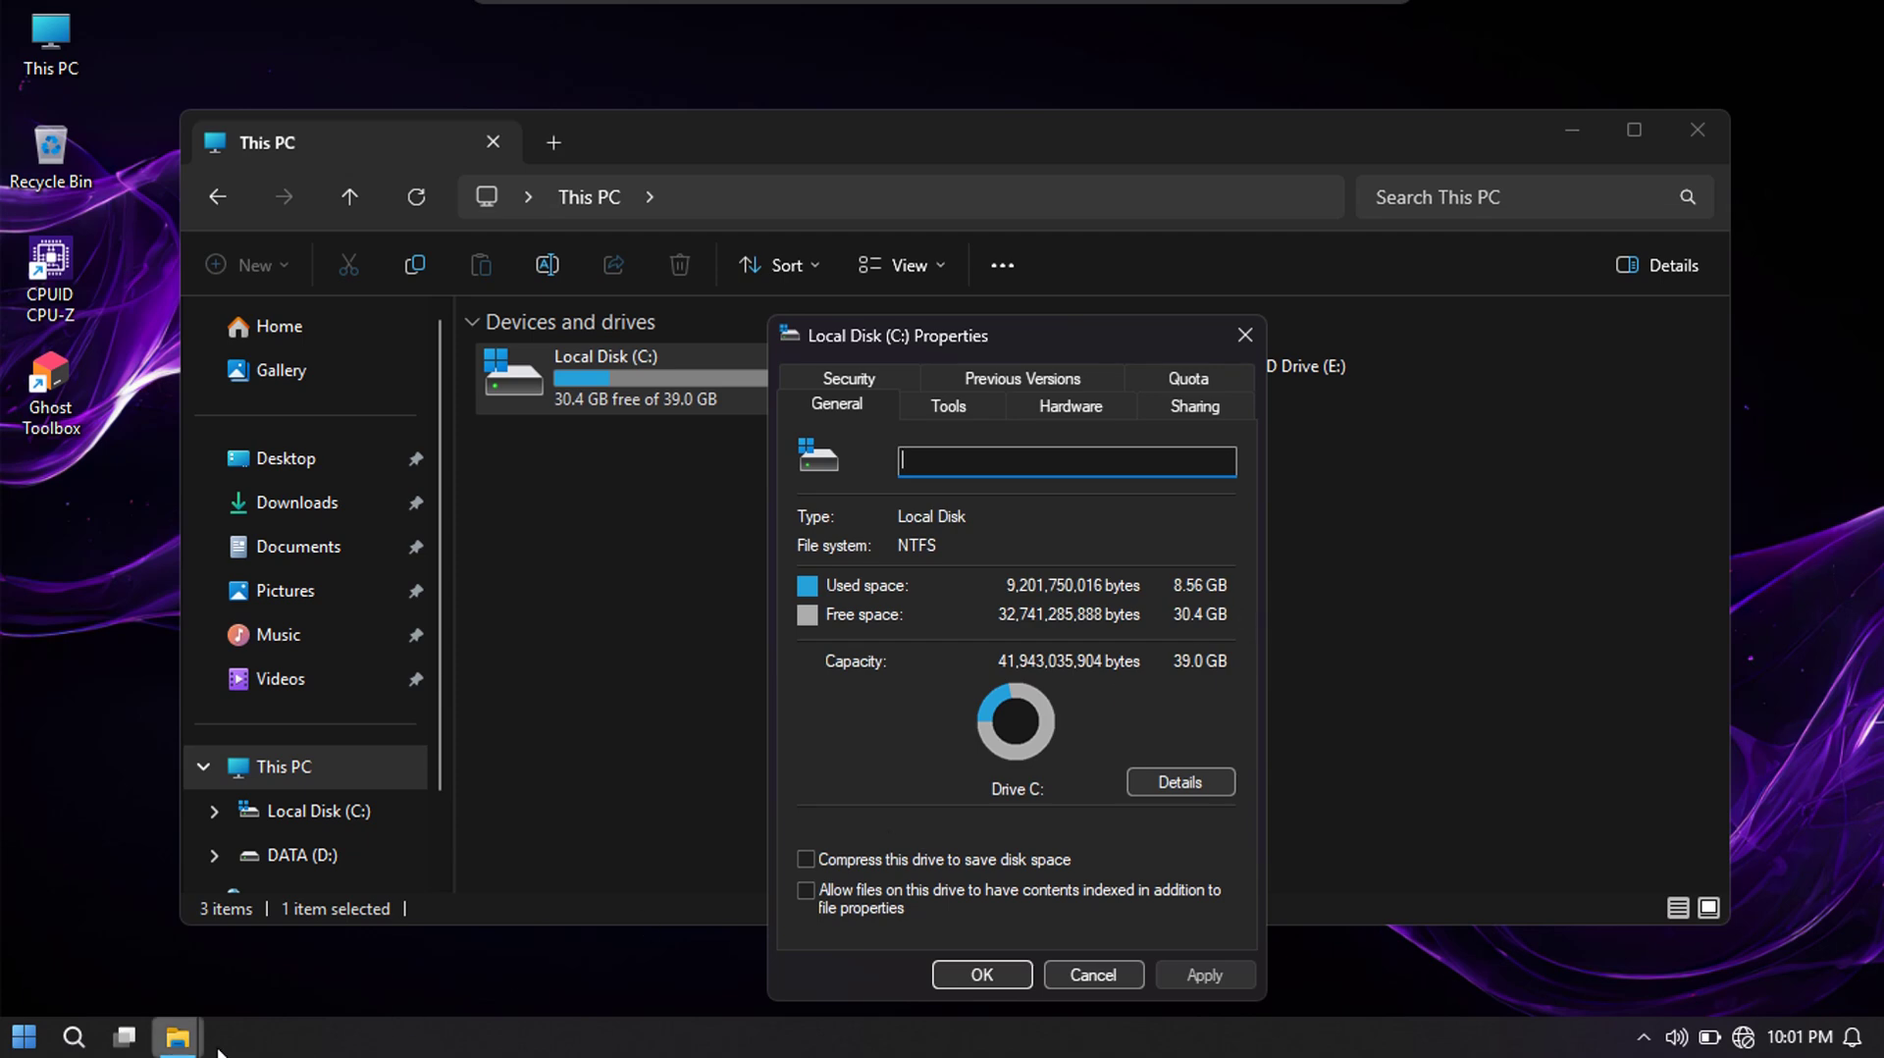
# Open the Themes page of the Personalization settings in Windows Settings
pyautogui.click(24, 1035)
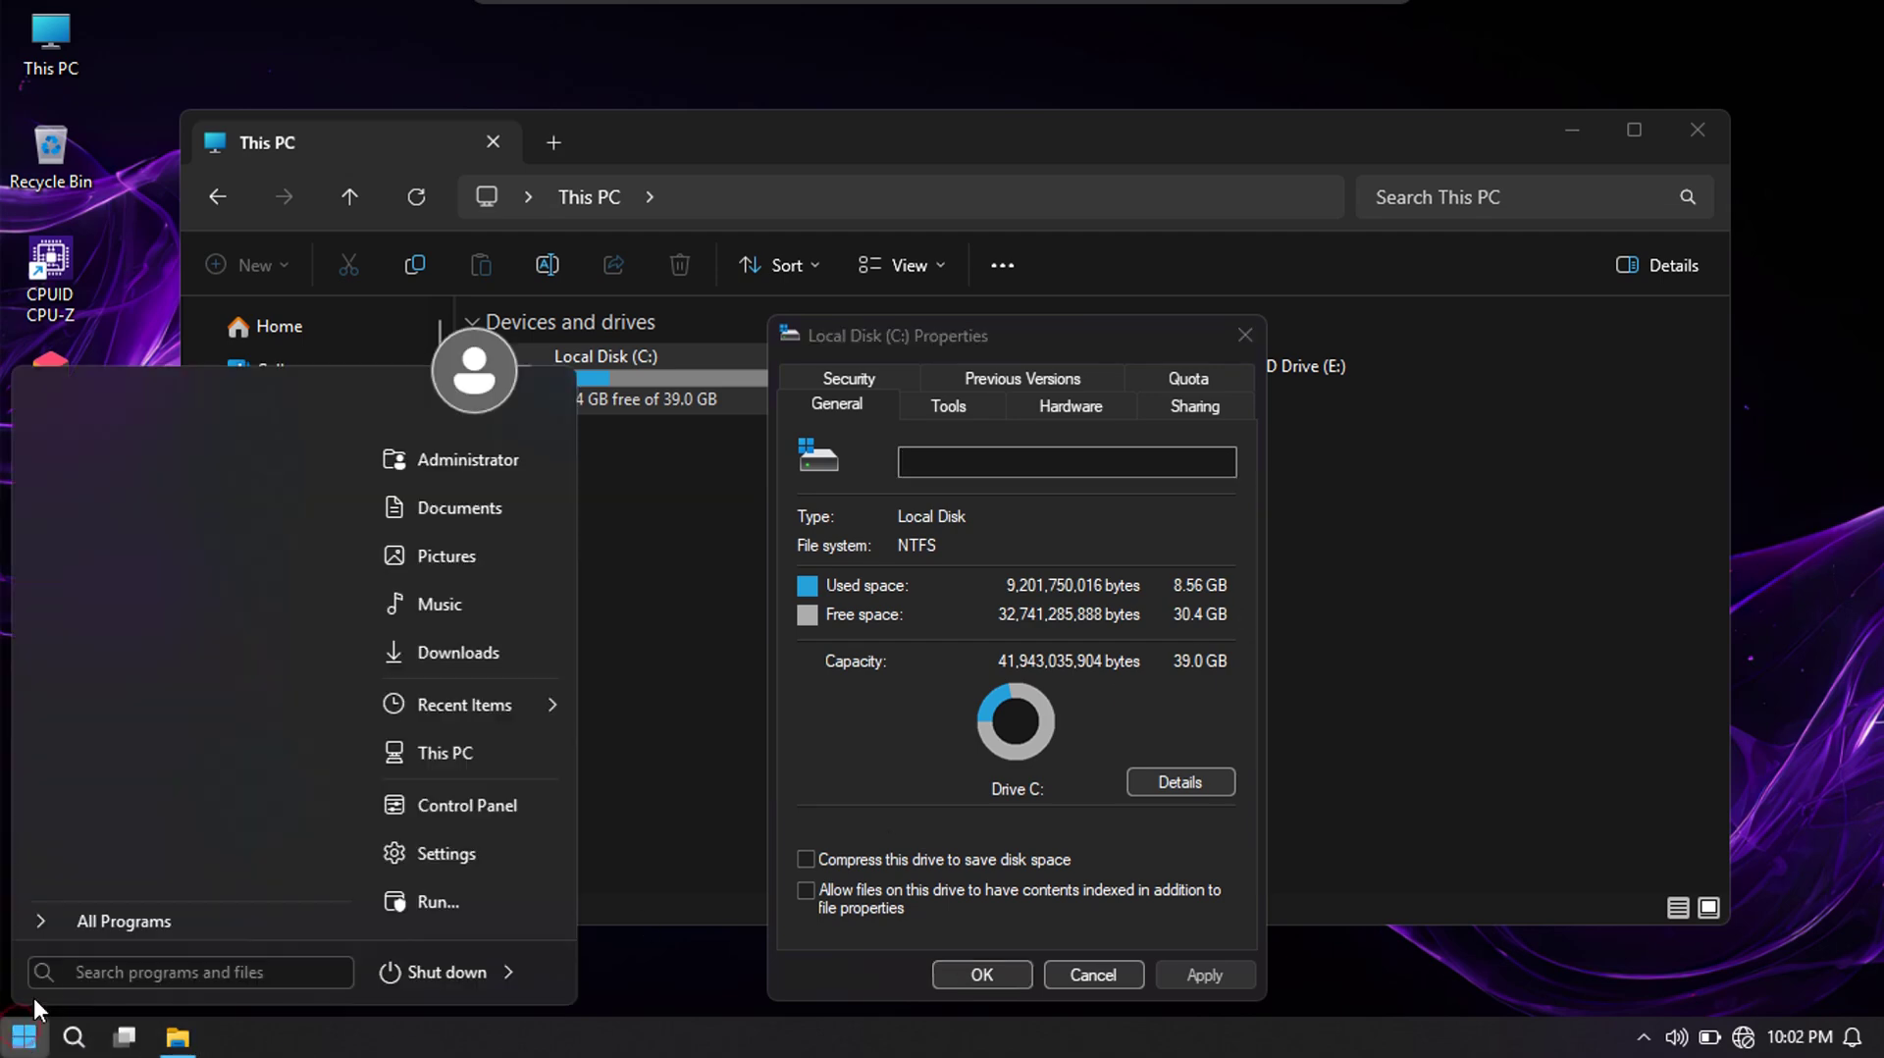
pyautogui.click(457, 850)
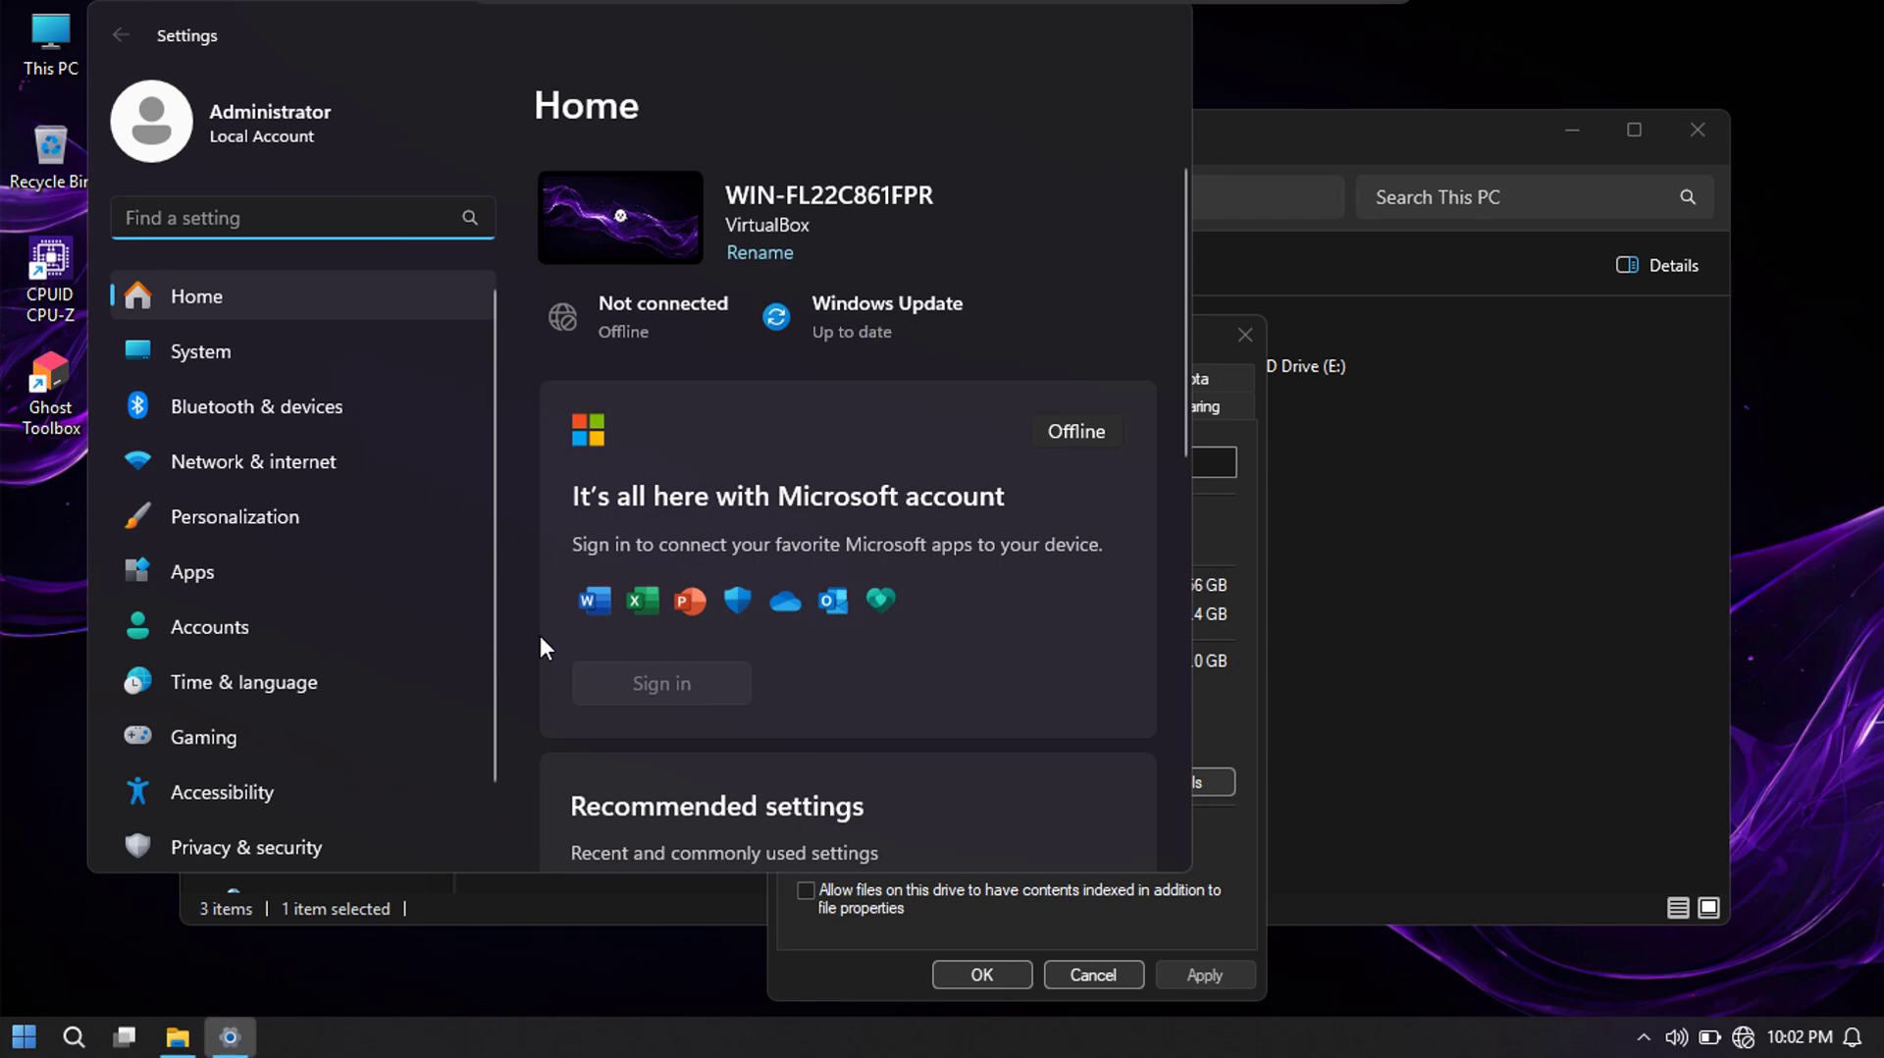
pyautogui.click(251, 521)
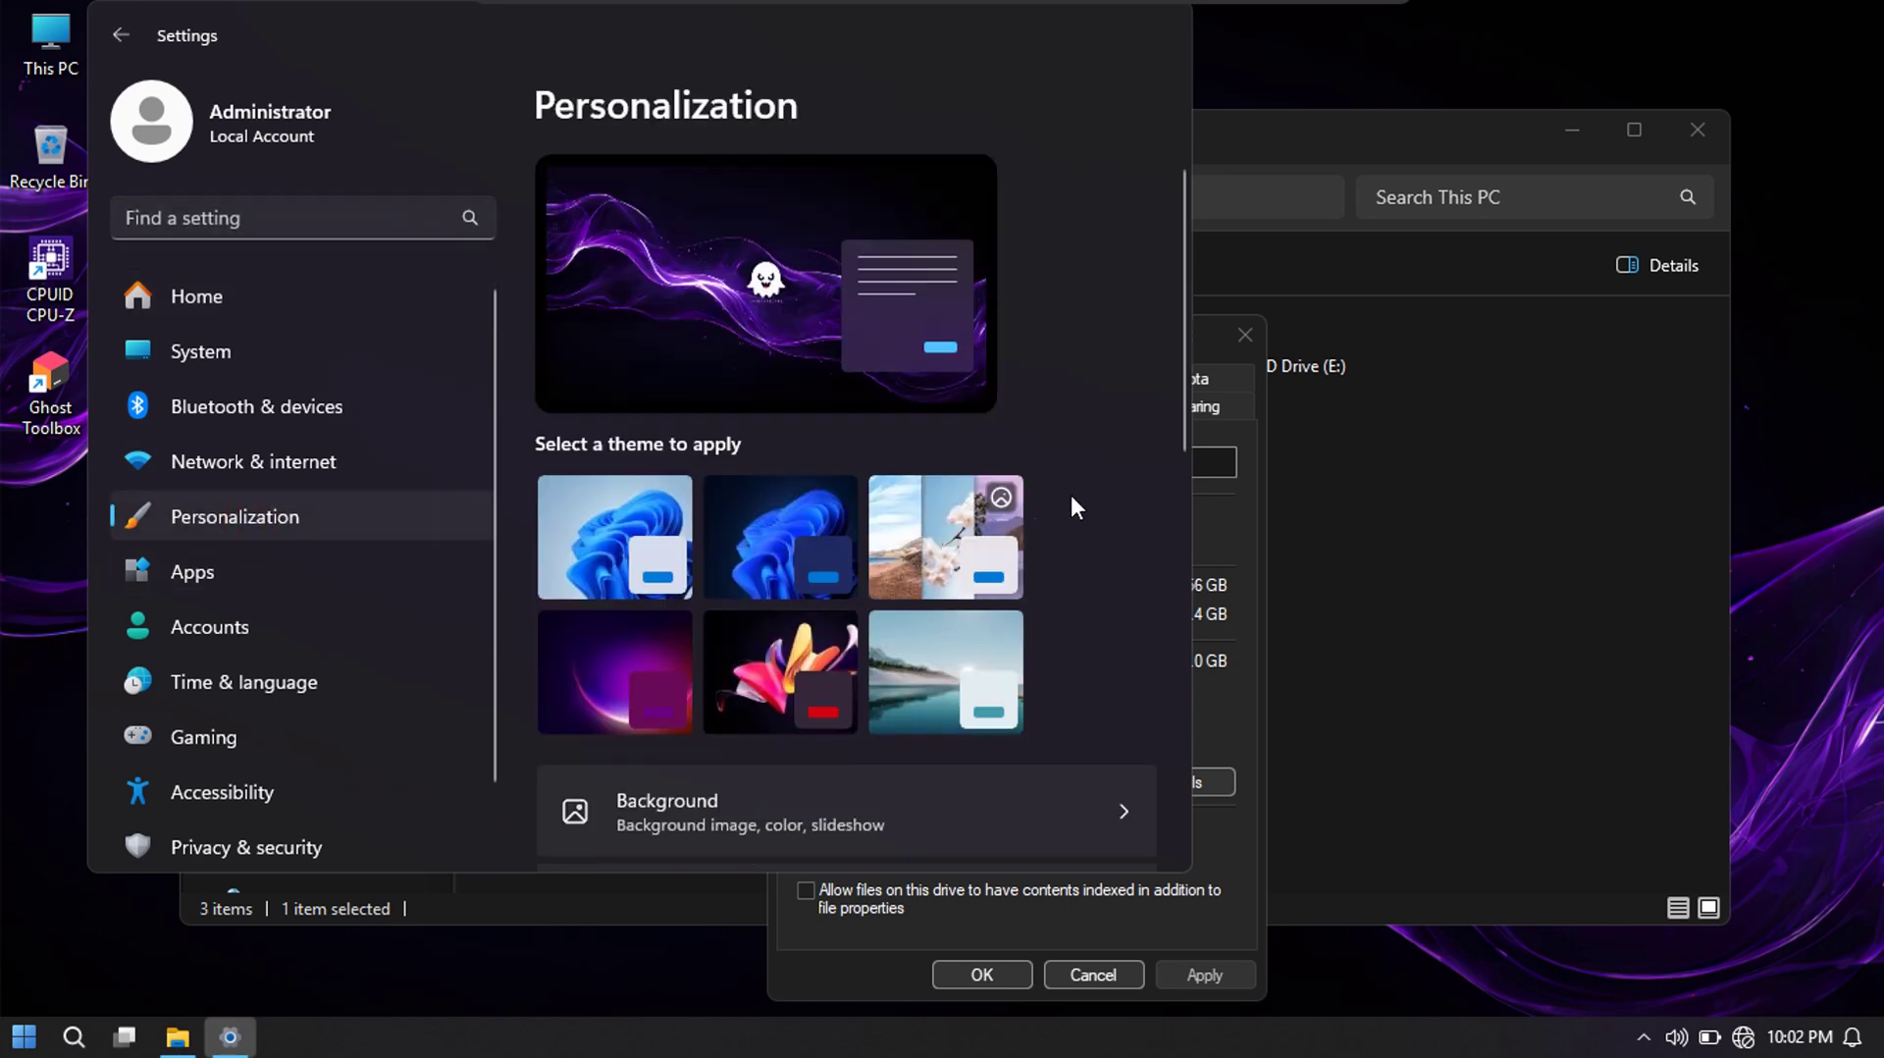
pyautogui.scroll(-6, 624, 531)
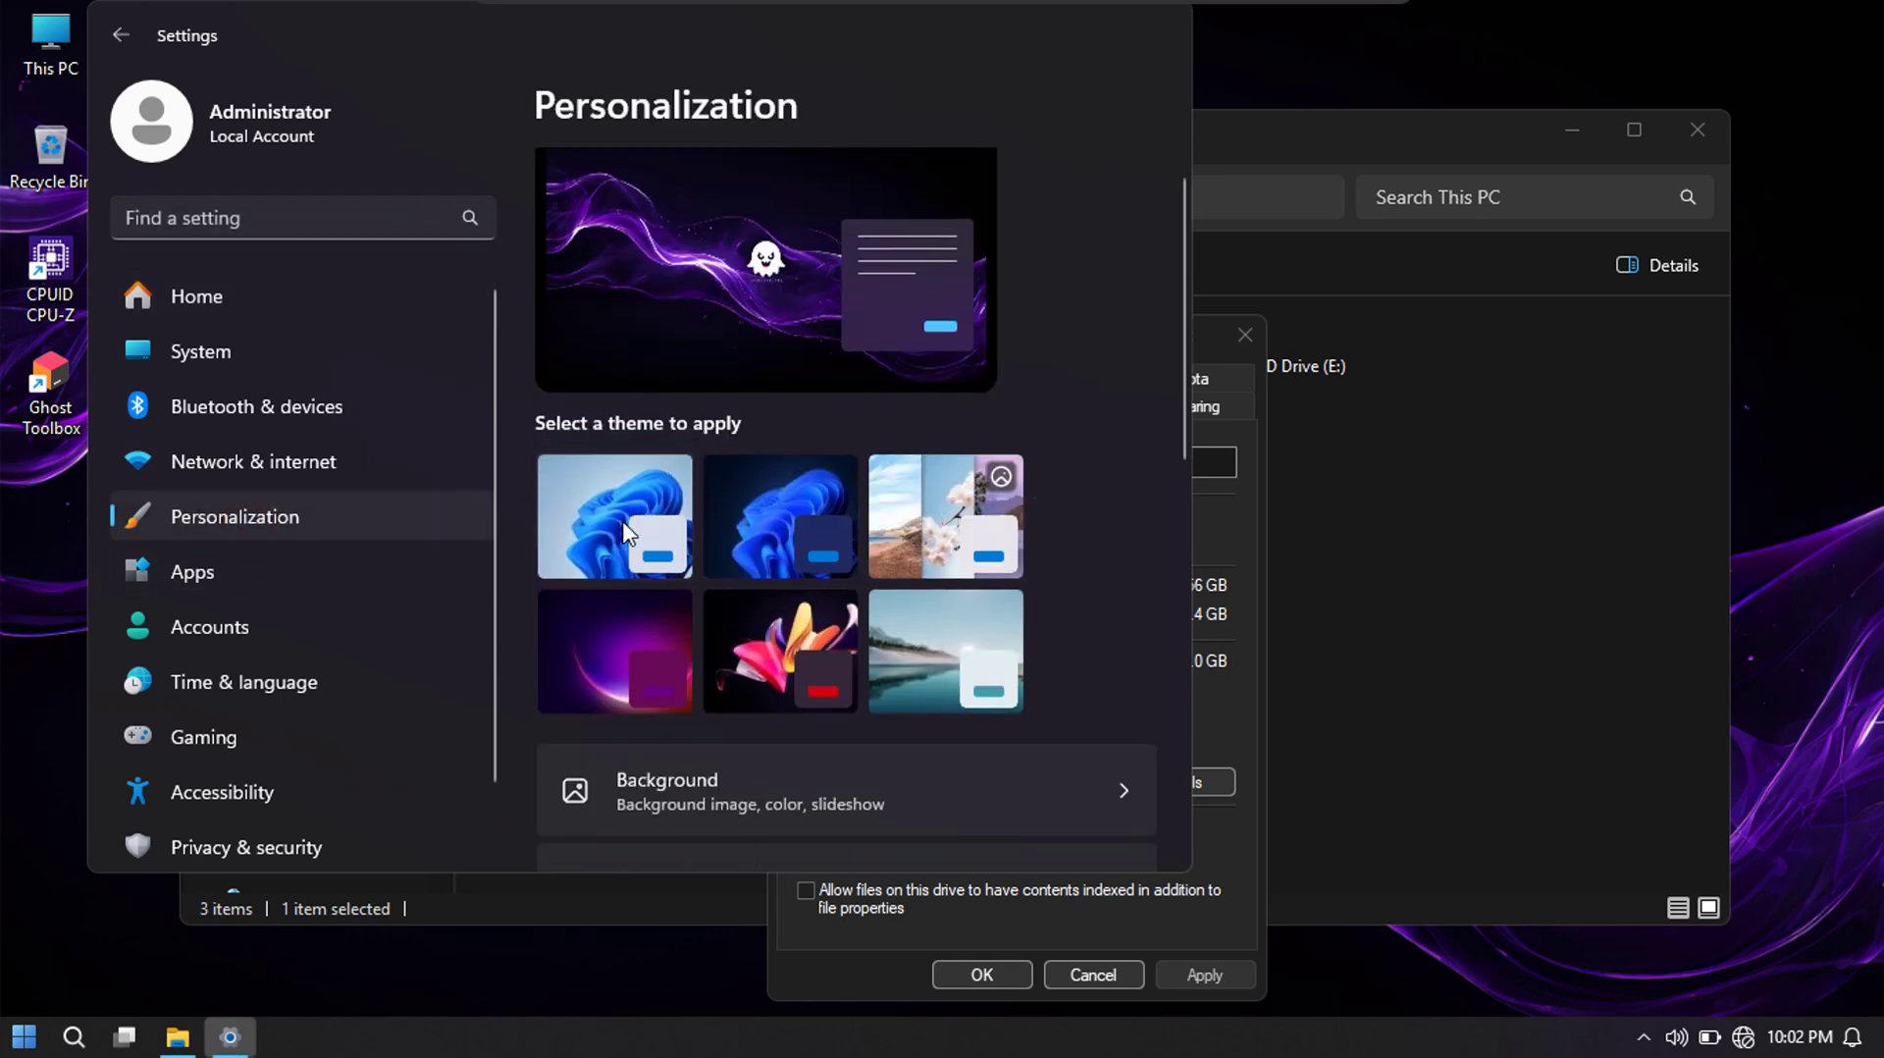
pyautogui.scroll(-3, 622, 531)
pyautogui.scroll(3, 622, 531)
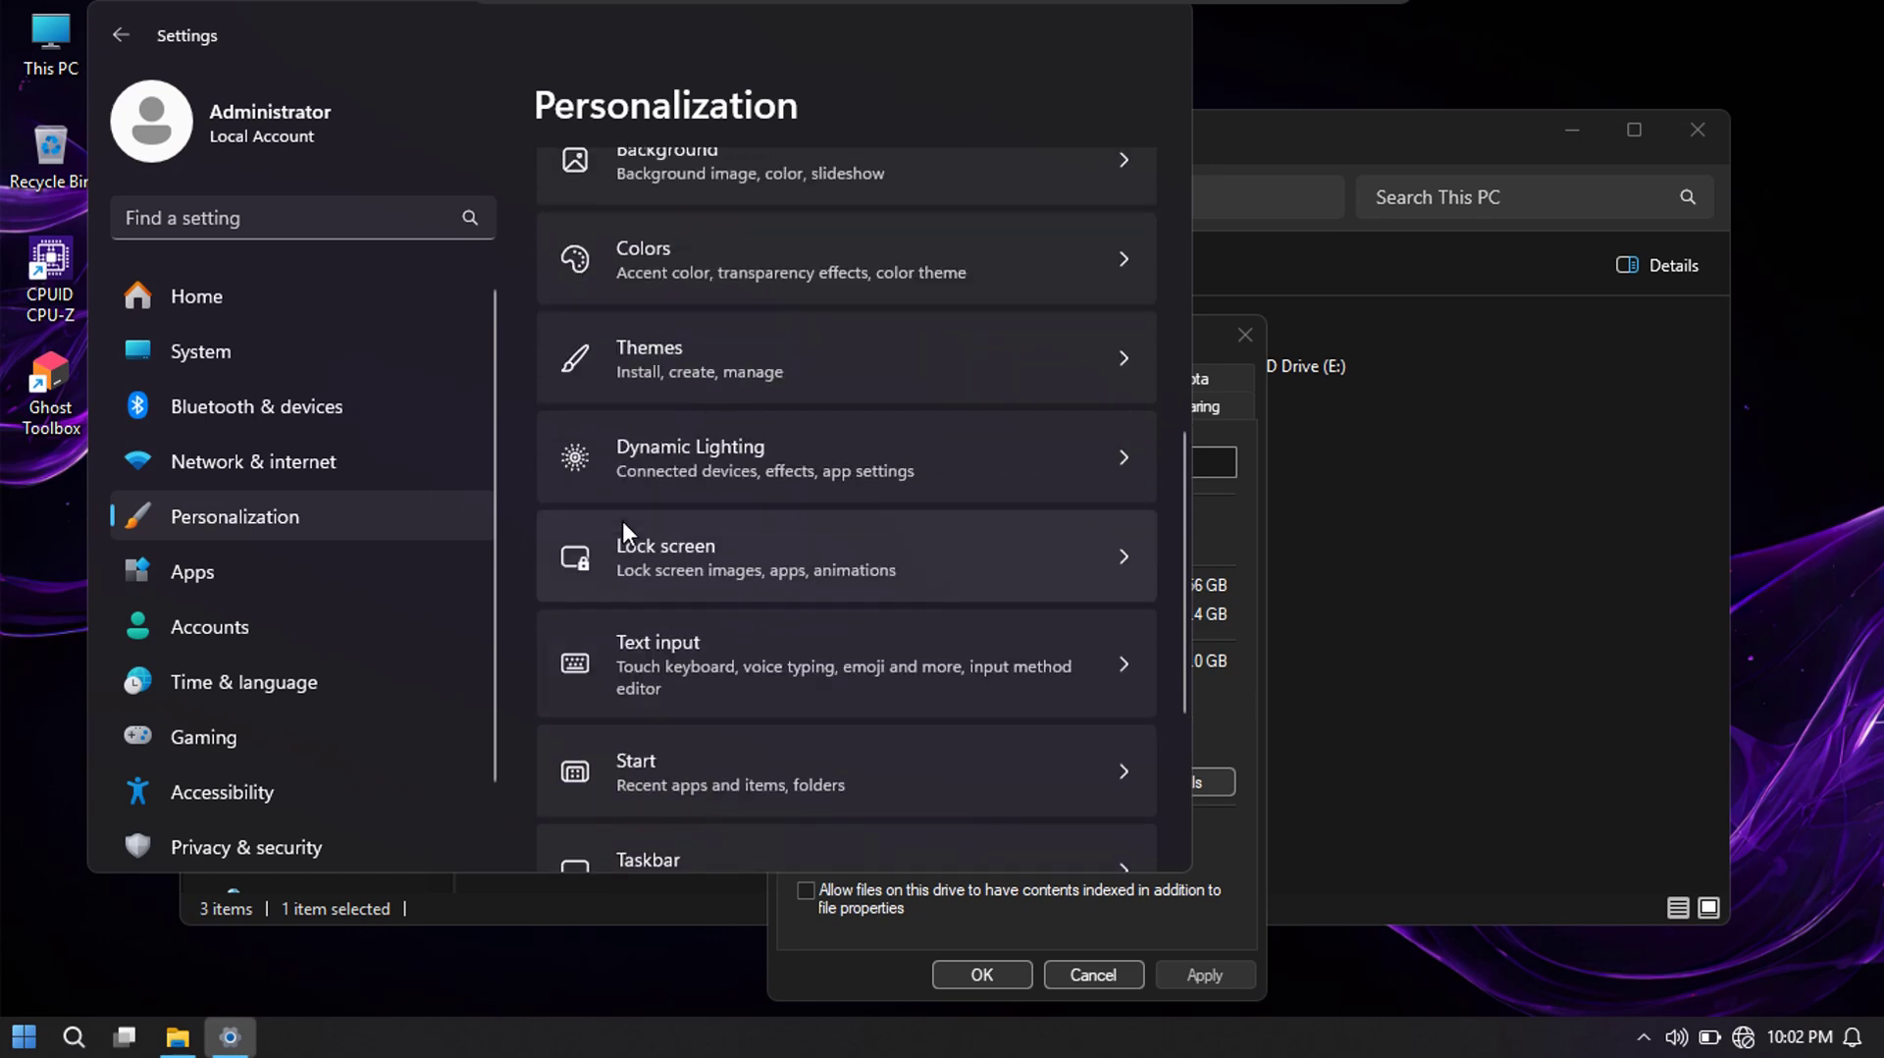
pyautogui.click(733, 369)
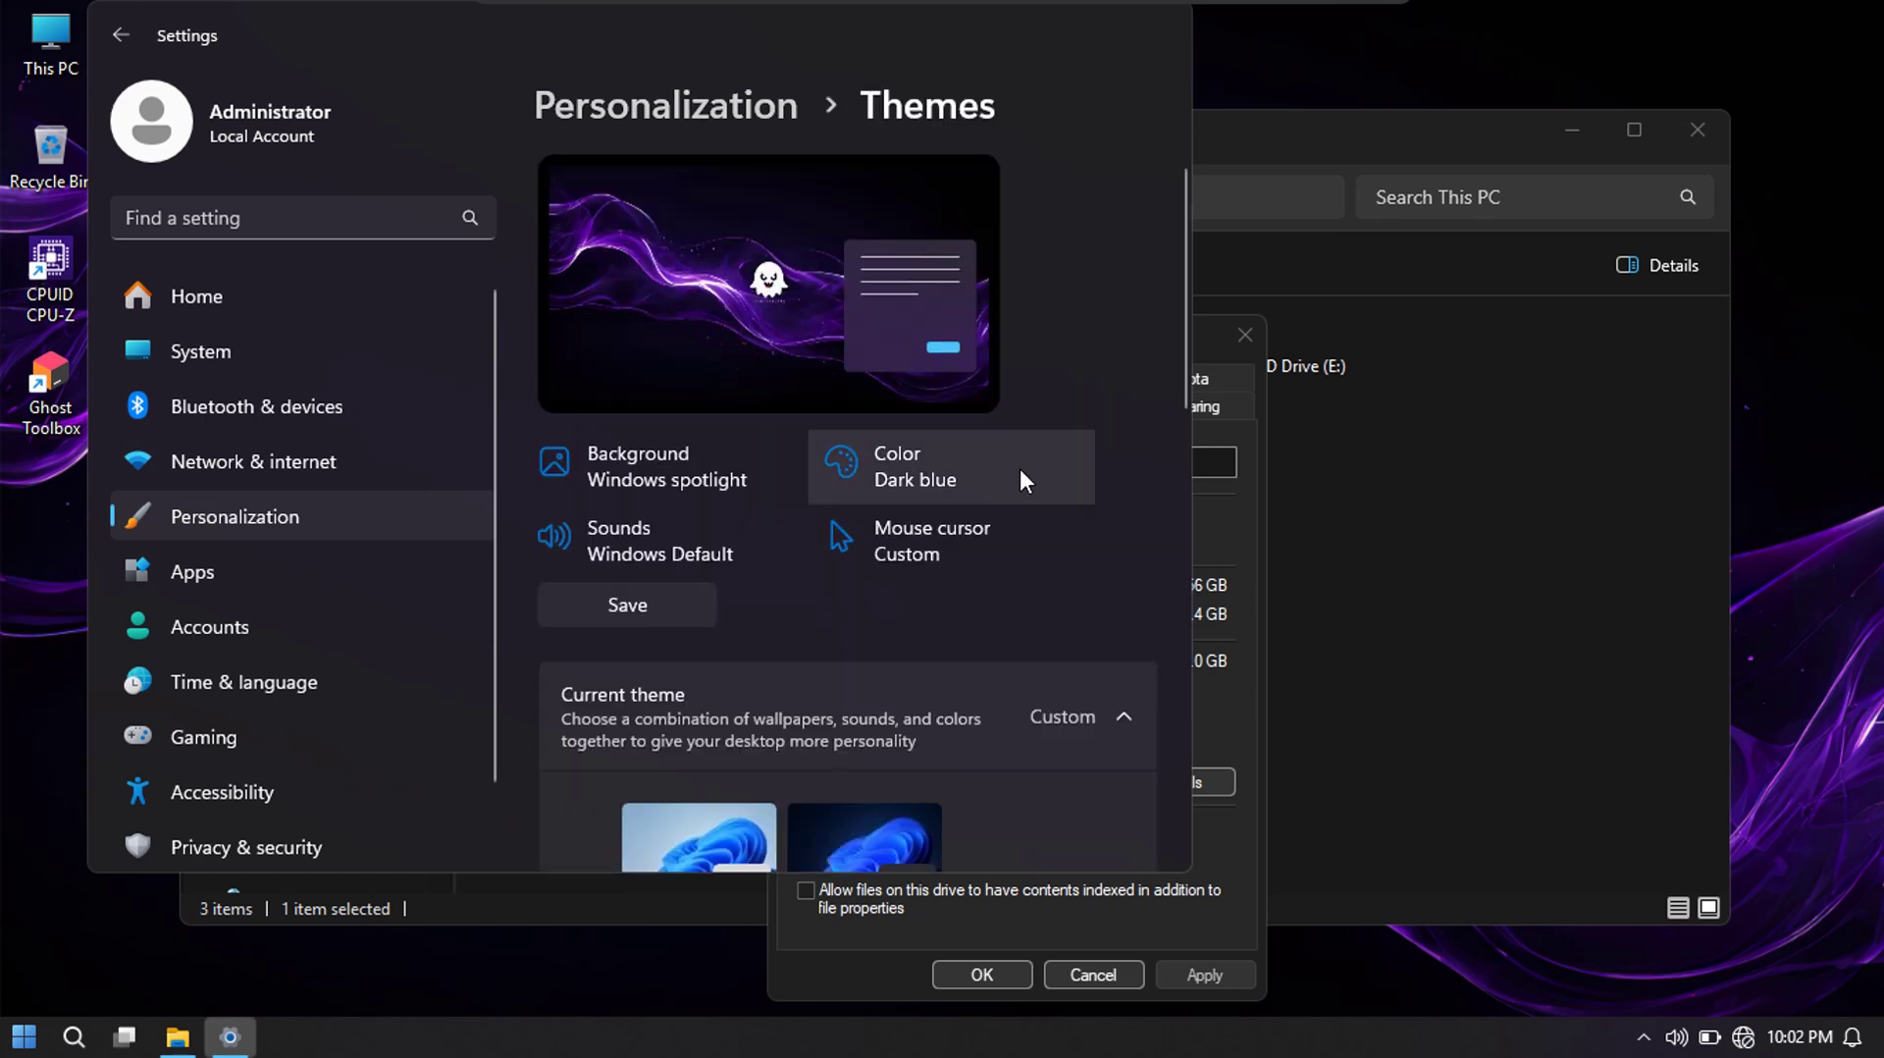
# Widen the Settings window, browse the available themes, apply the Windows (light) theme, and close Settings
pyautogui.scroll(-5, 1020, 468)
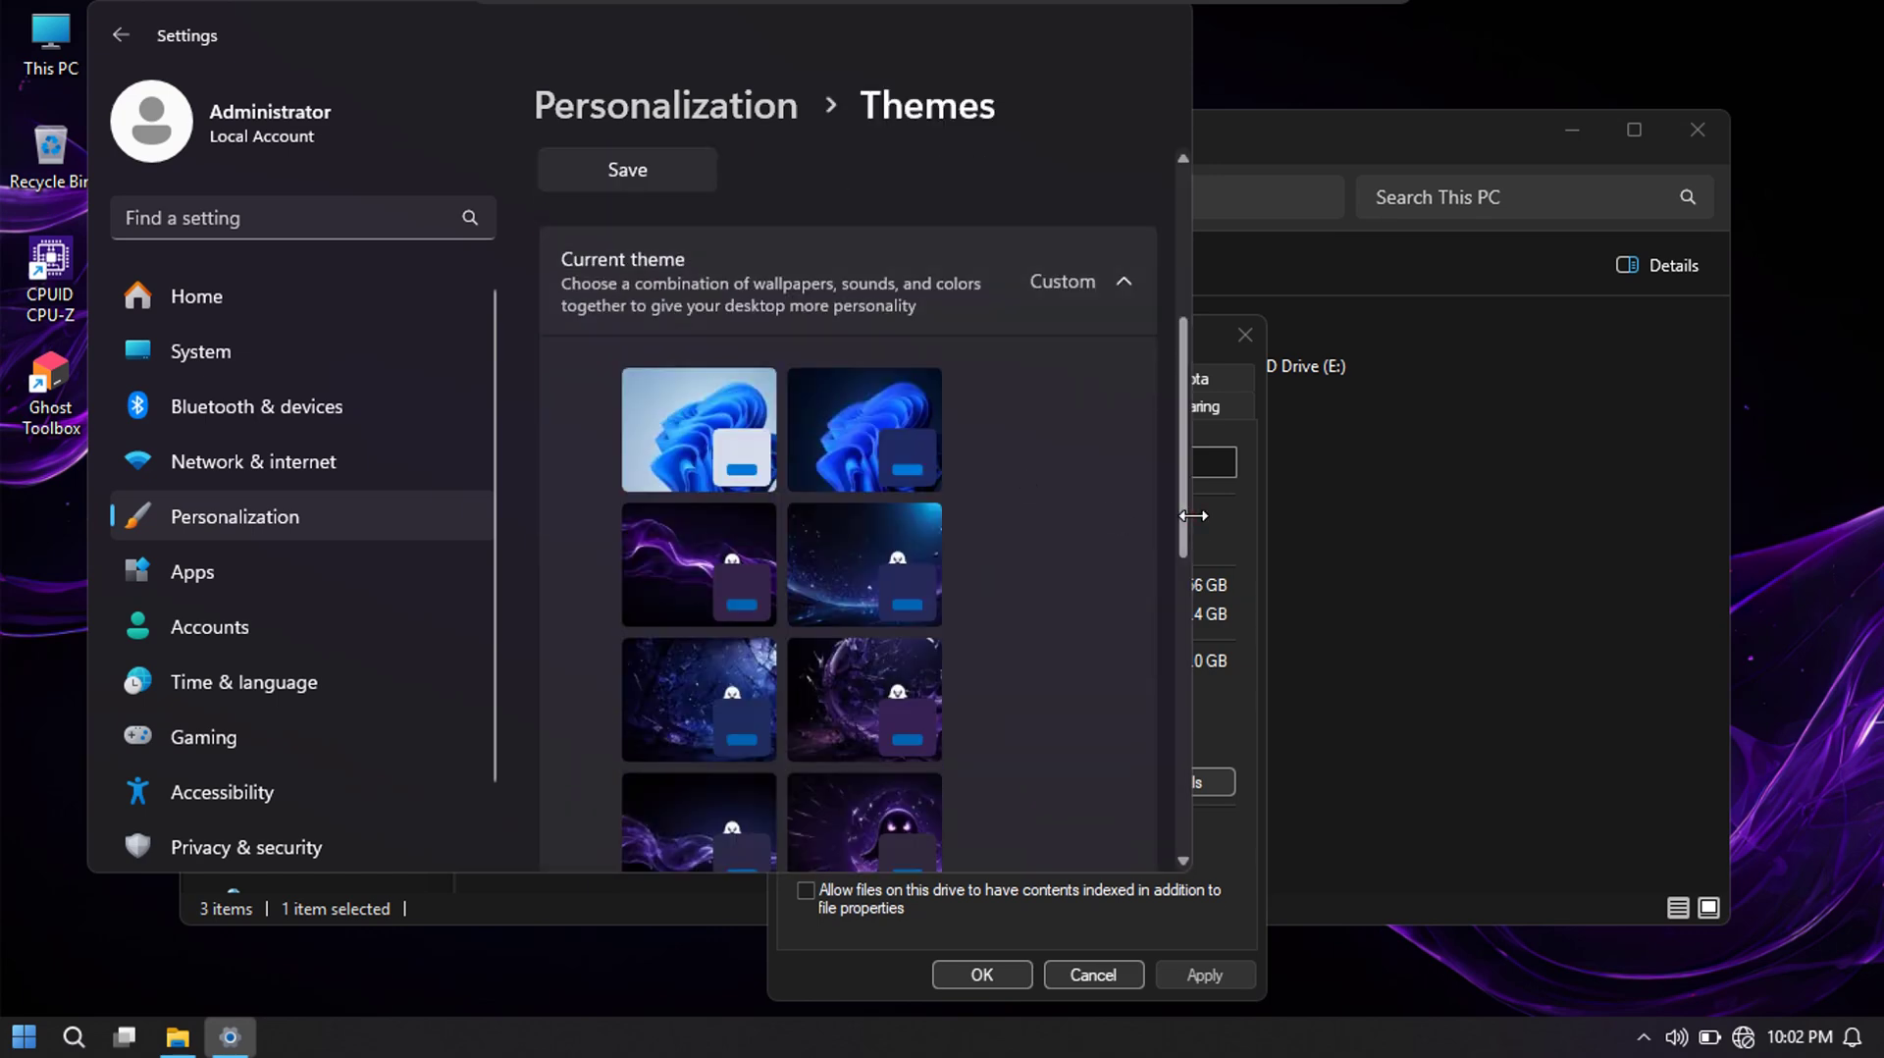
pyautogui.moveTo(1189, 514); pyautogui.dragTo(1266, 514)
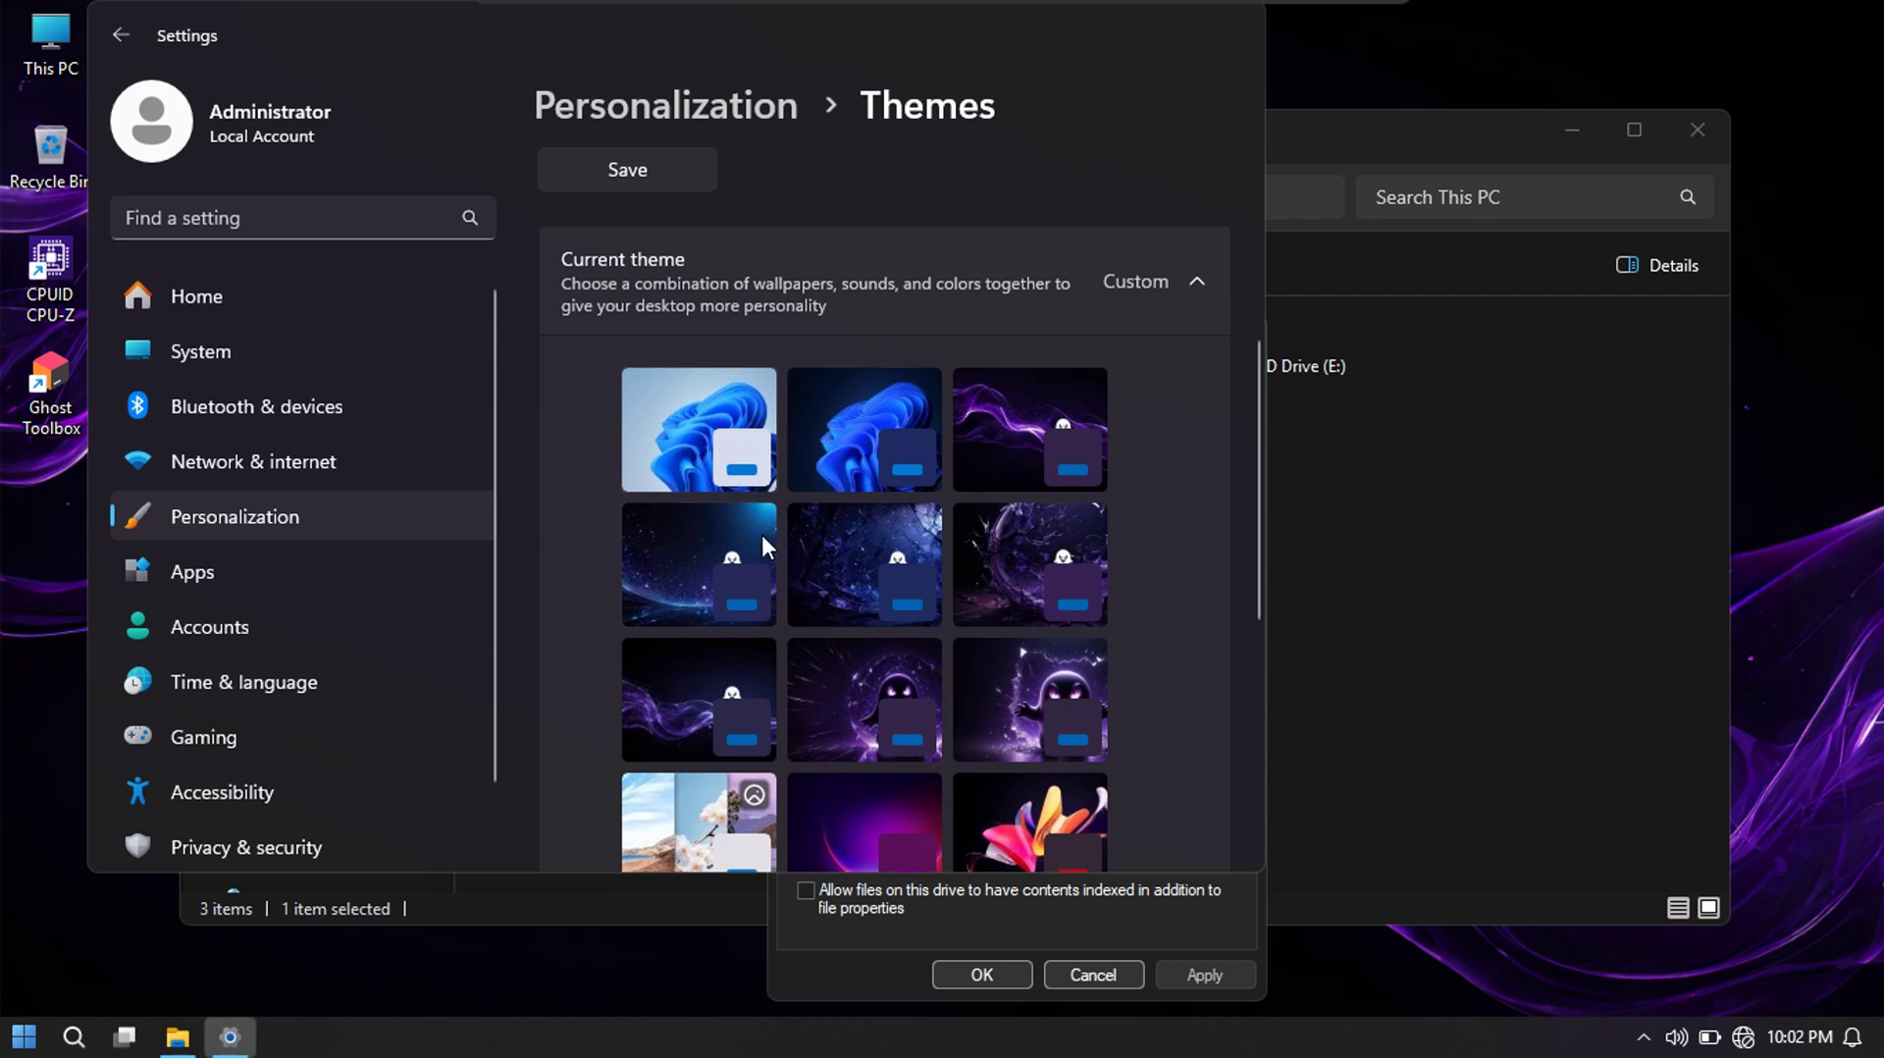
pyautogui.scroll(-5, 761, 536)
pyautogui.scroll(5, 763, 538)
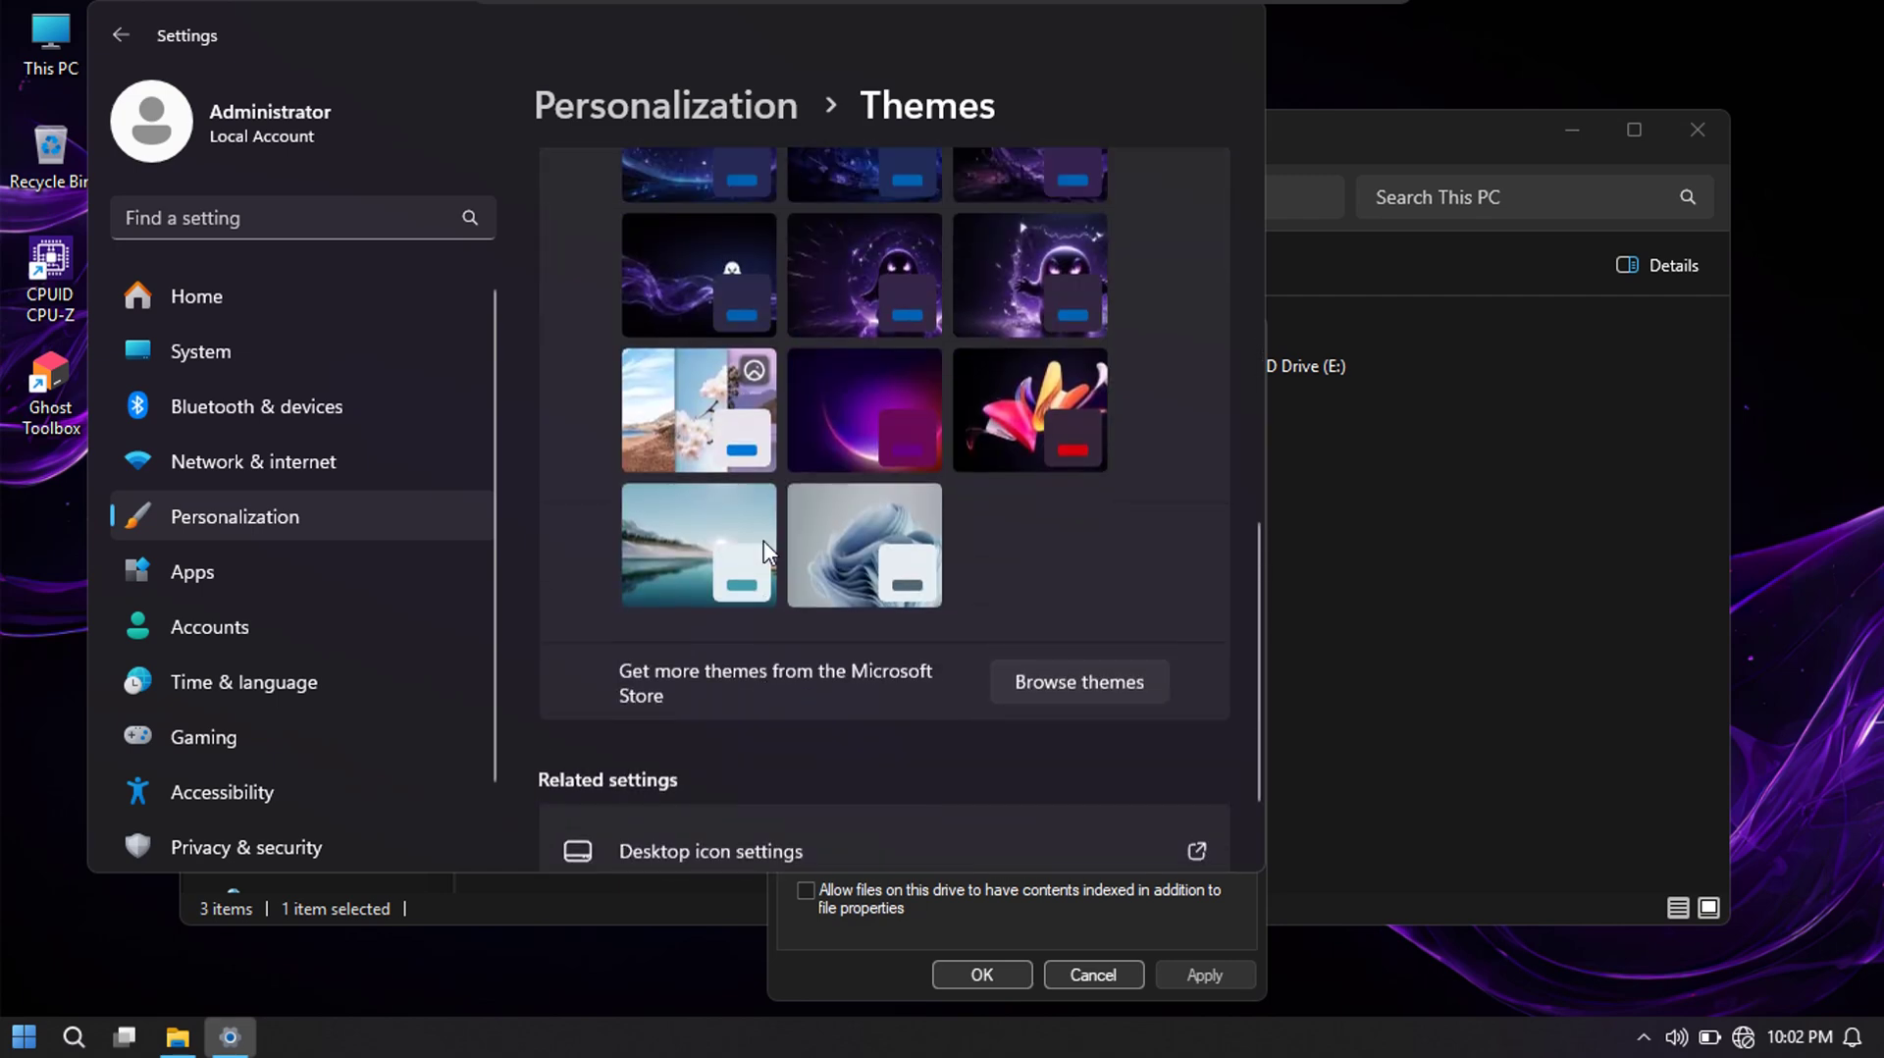
pyautogui.click(679, 497)
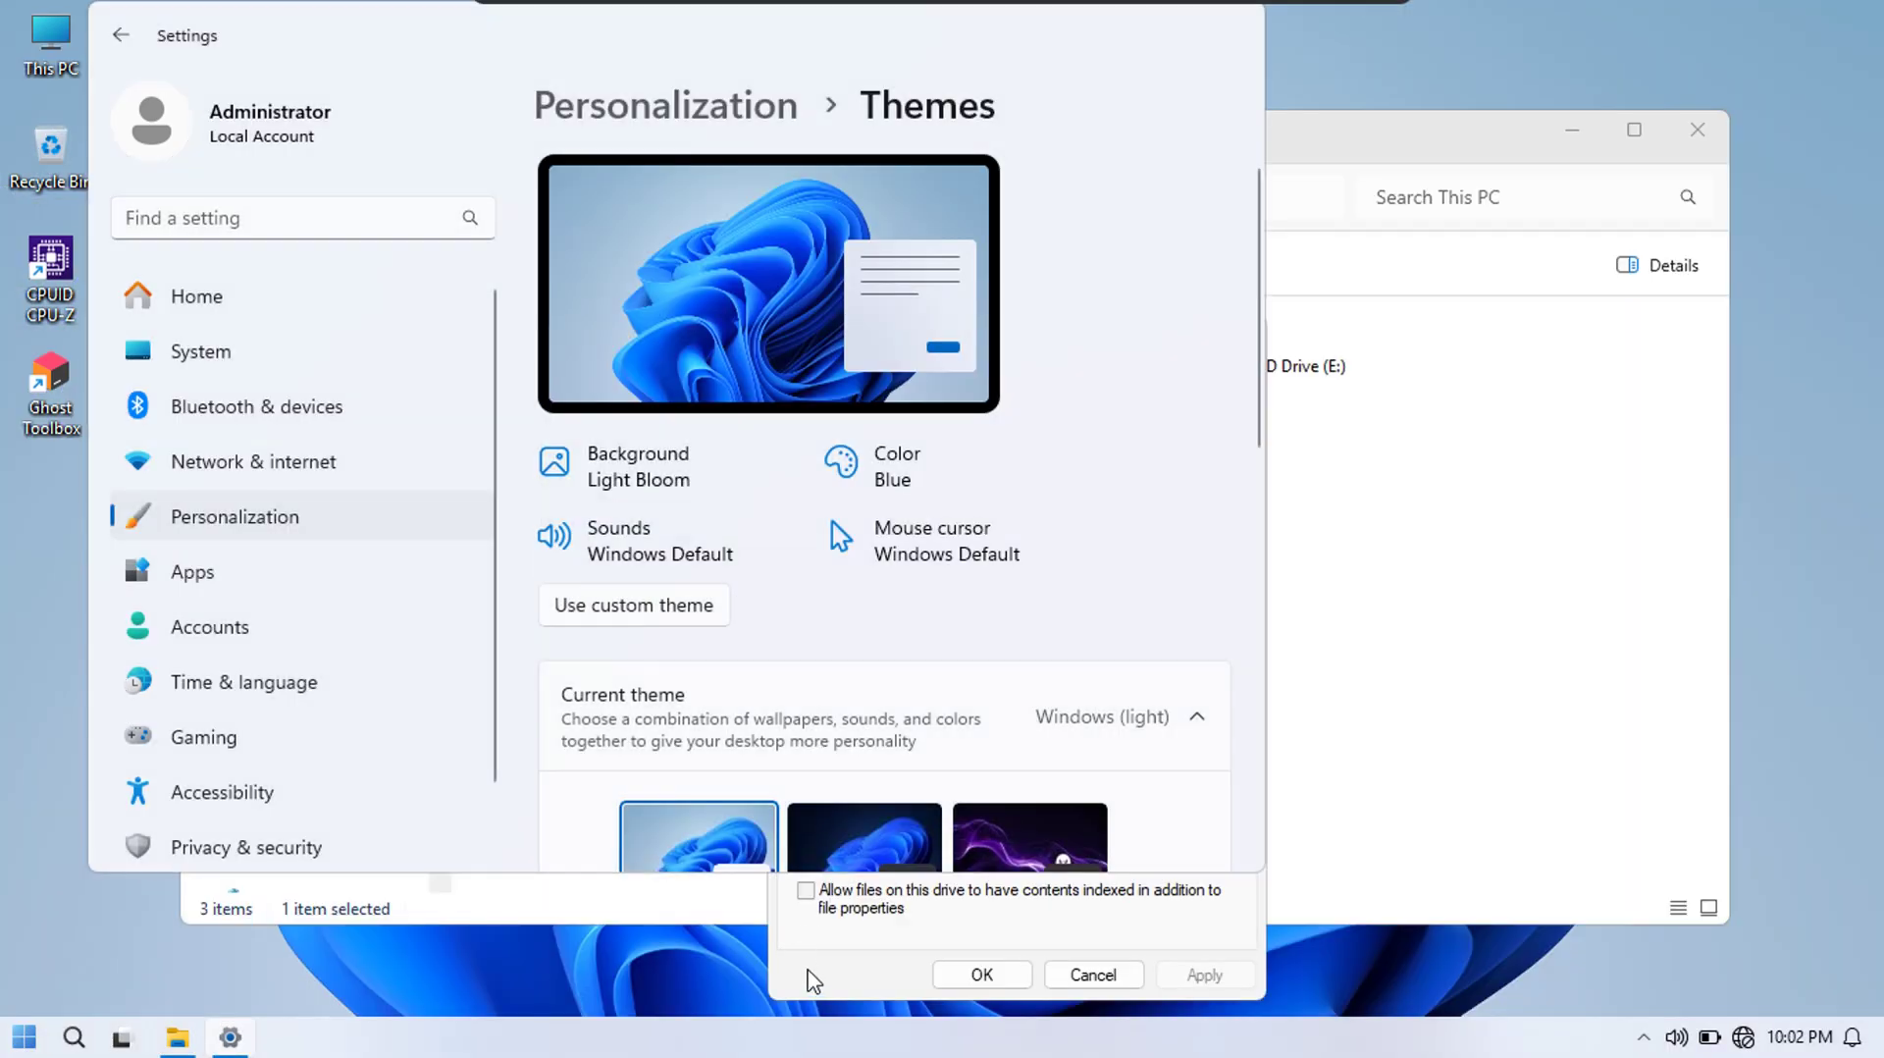
pyautogui.click(806, 974)
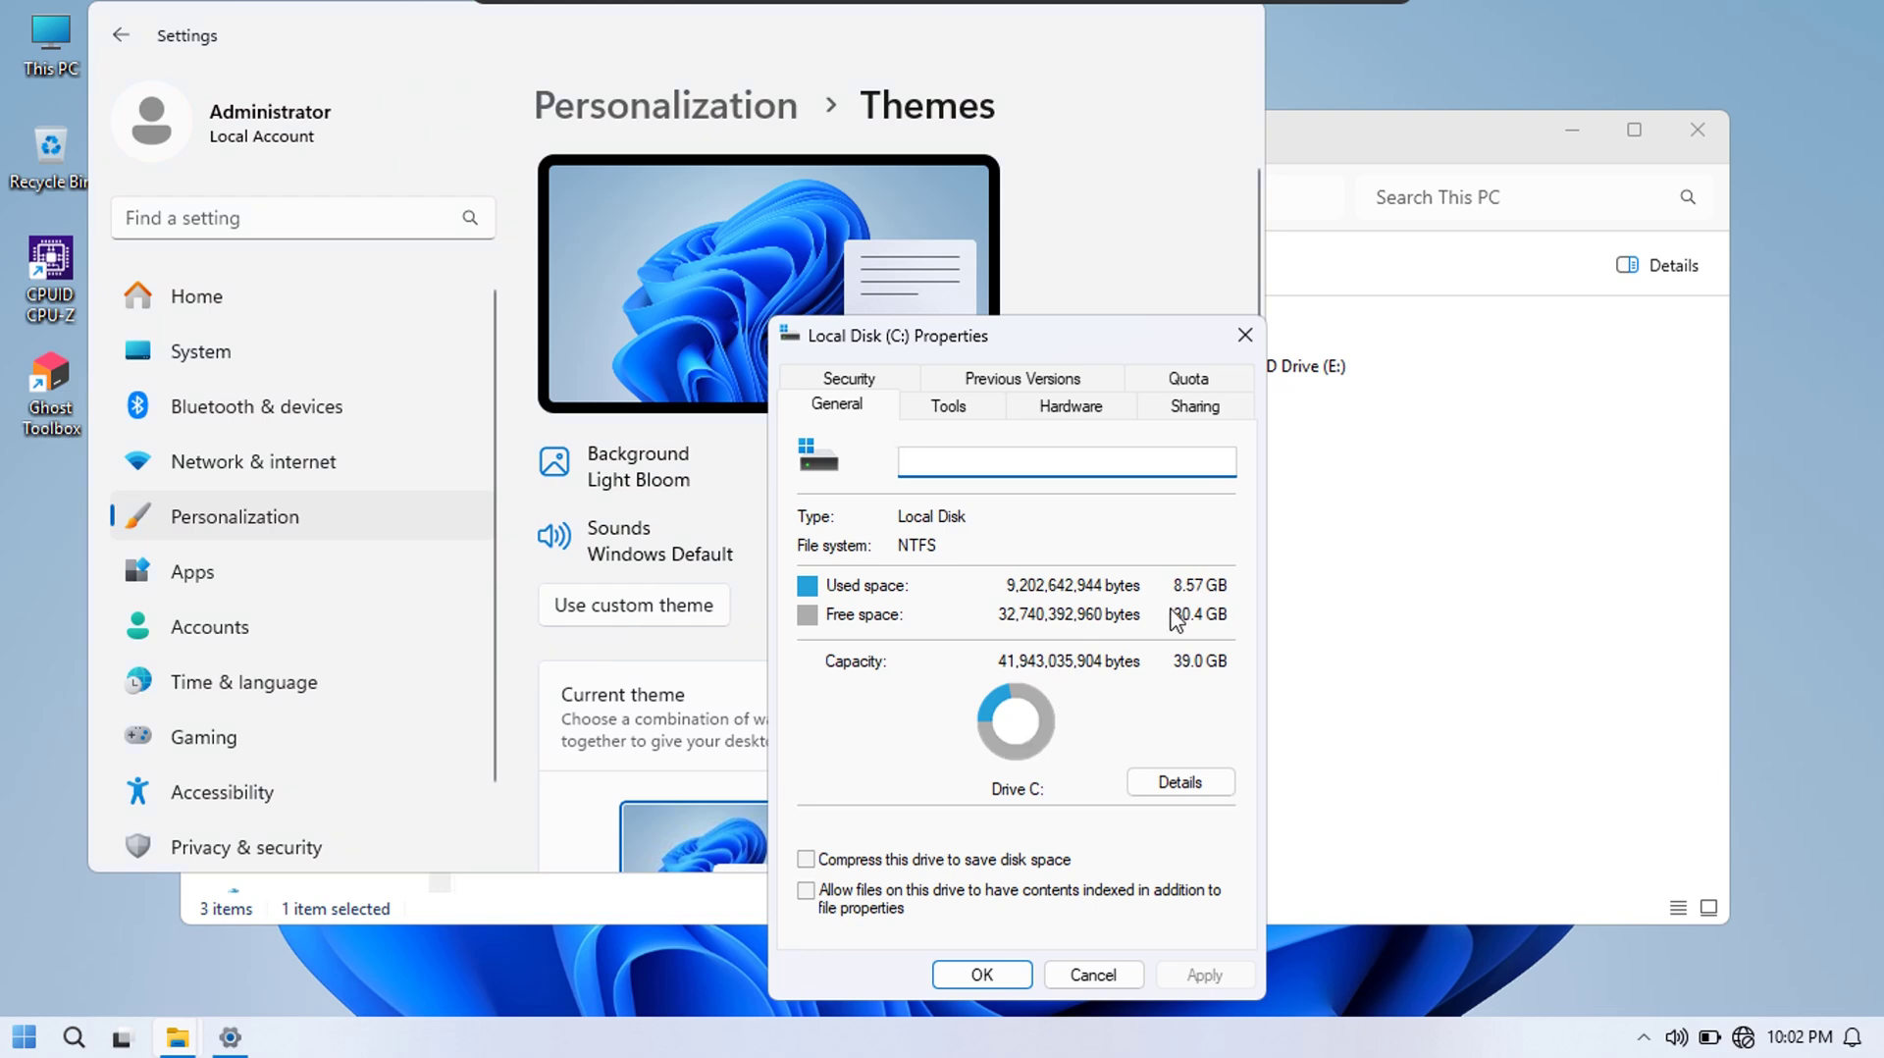
pyautogui.click(1248, 32)
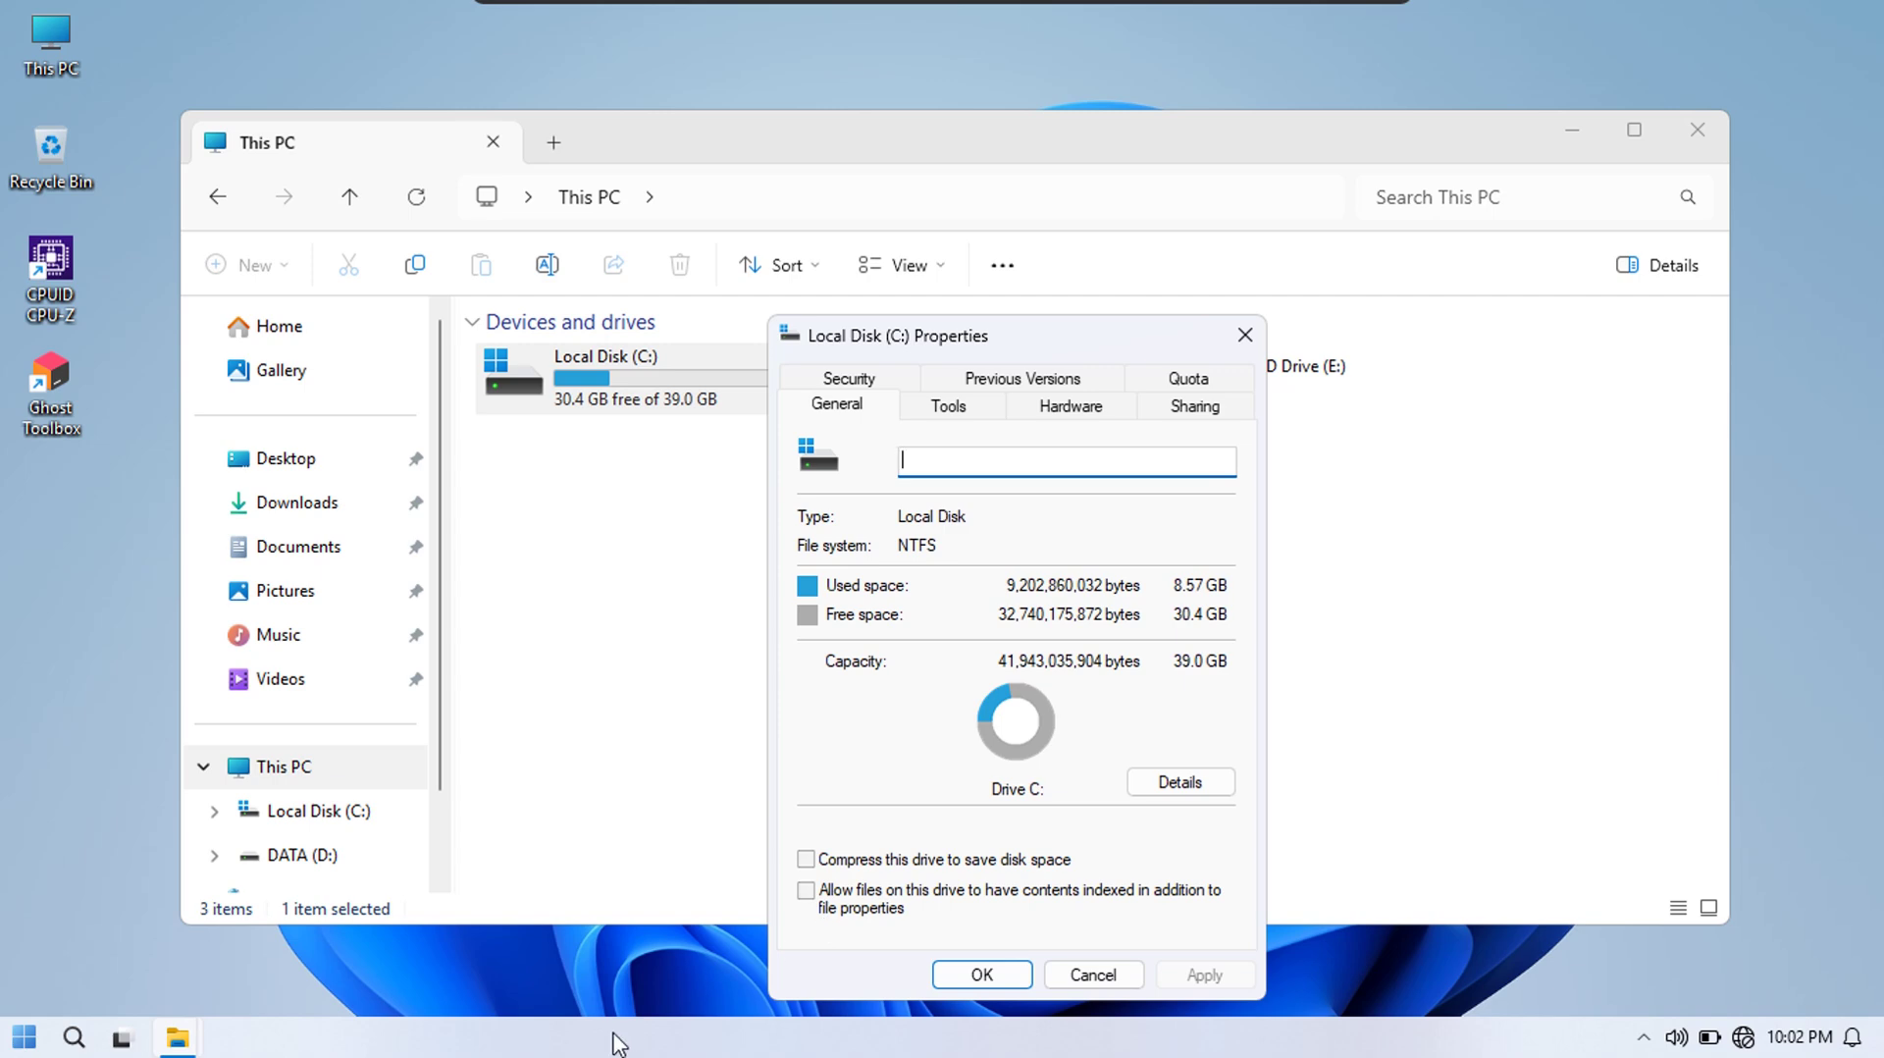
# Open Task Manager, close the This PC window, and move Task Manager clear of the desktop icons
pyautogui.rightClick(507, 1048)
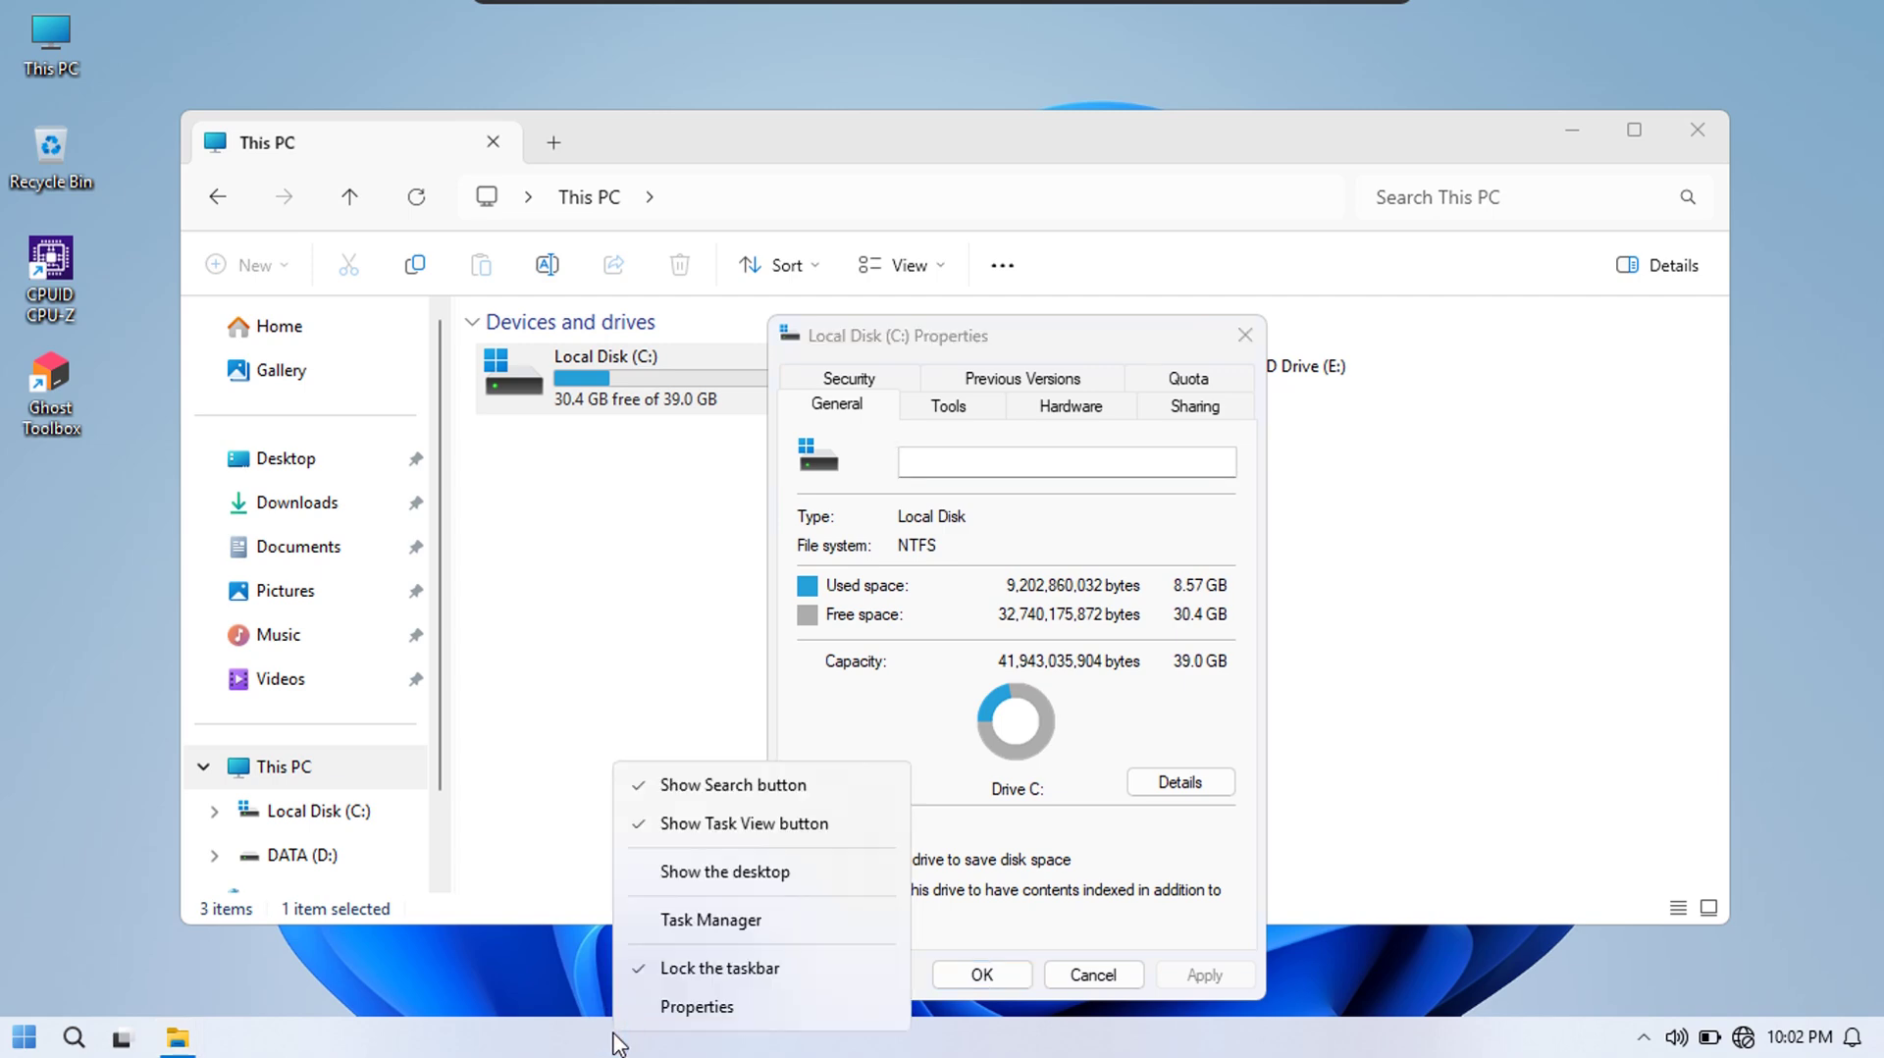
pyautogui.click(722, 922)
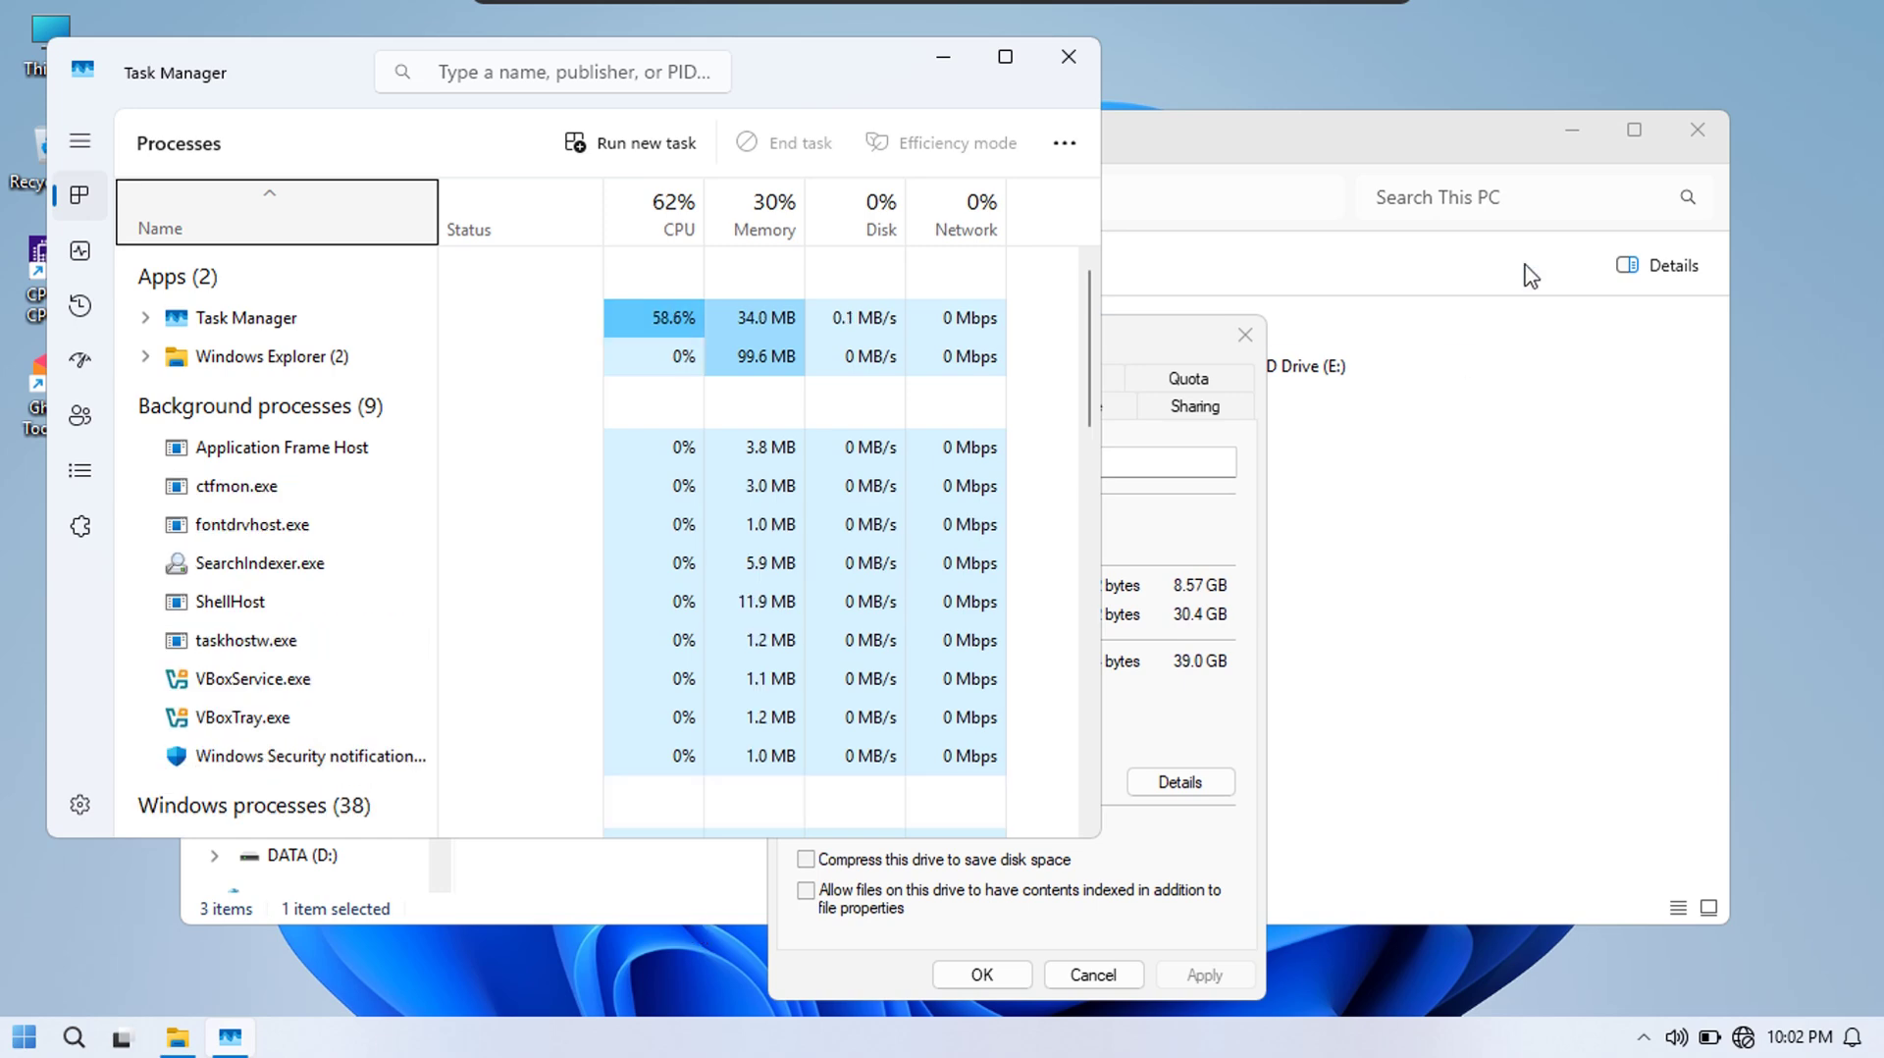
pyautogui.click(1697, 131)
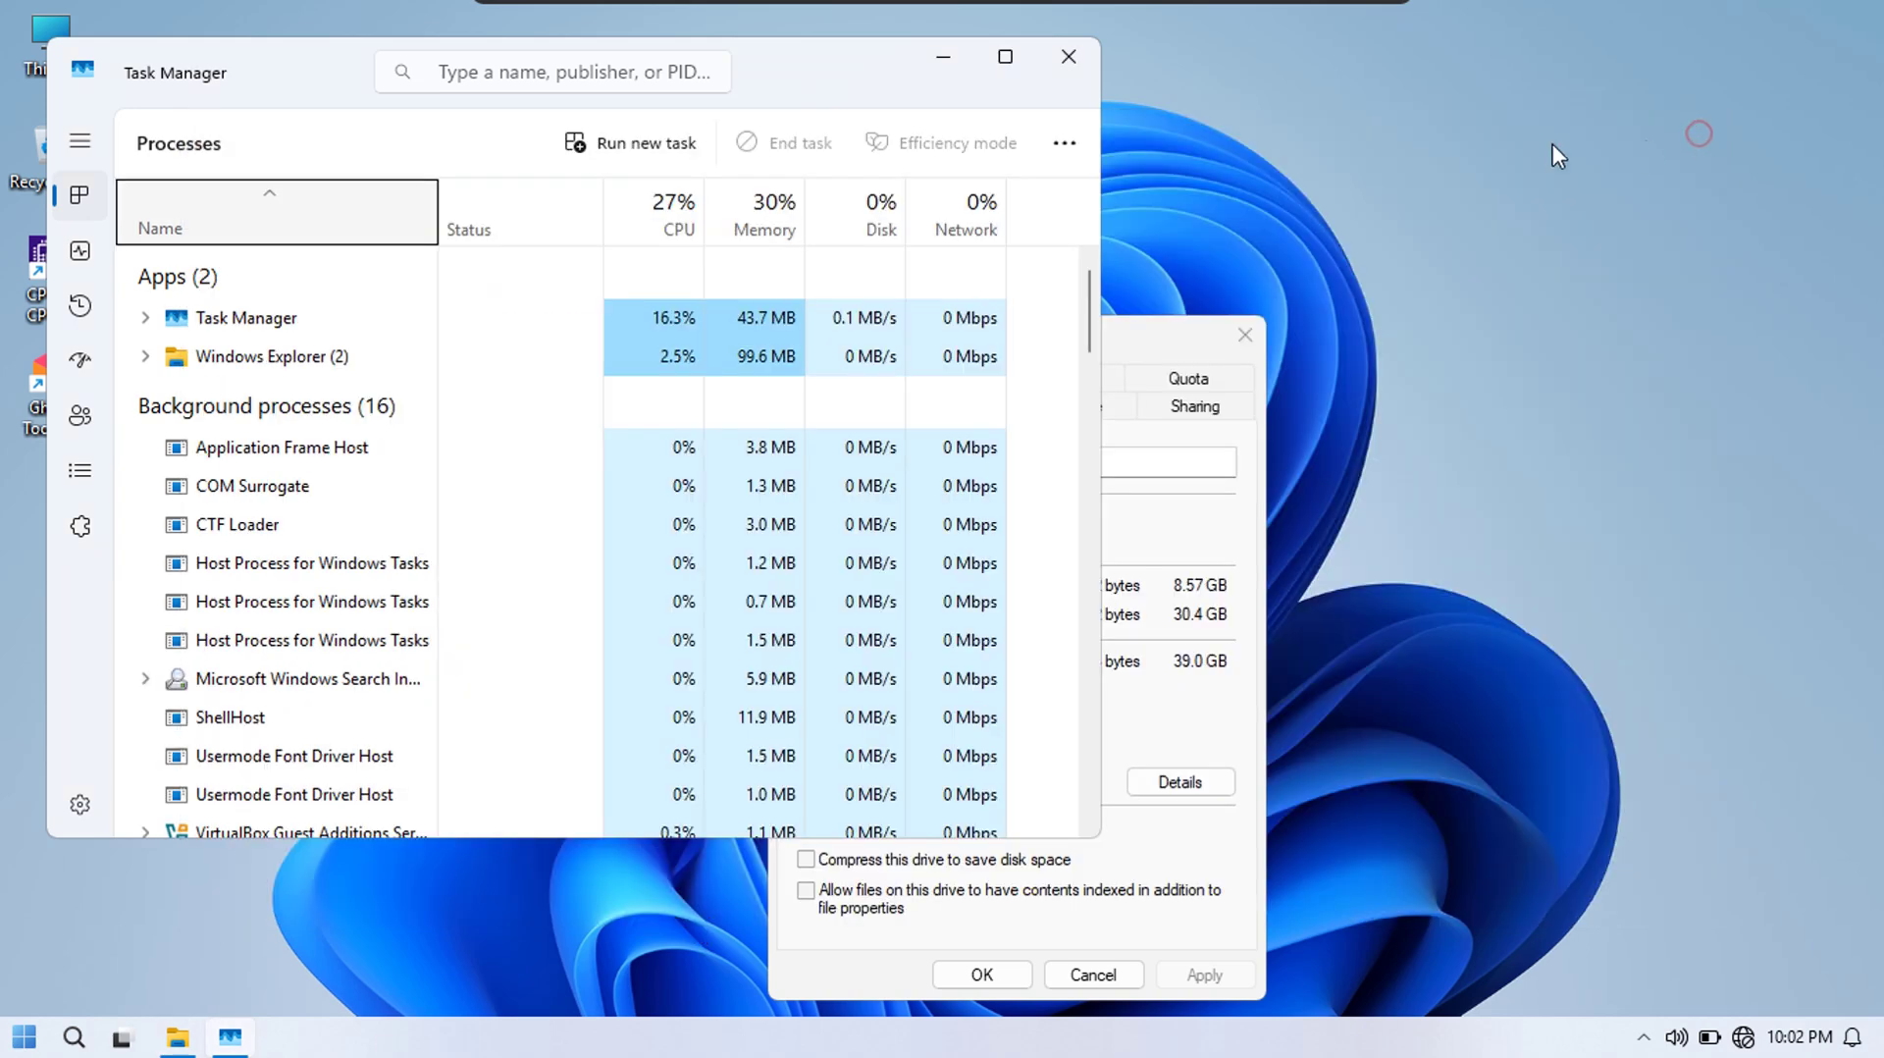
pyautogui.moveTo(323, 72); pyautogui.dragTo(1016, 125)
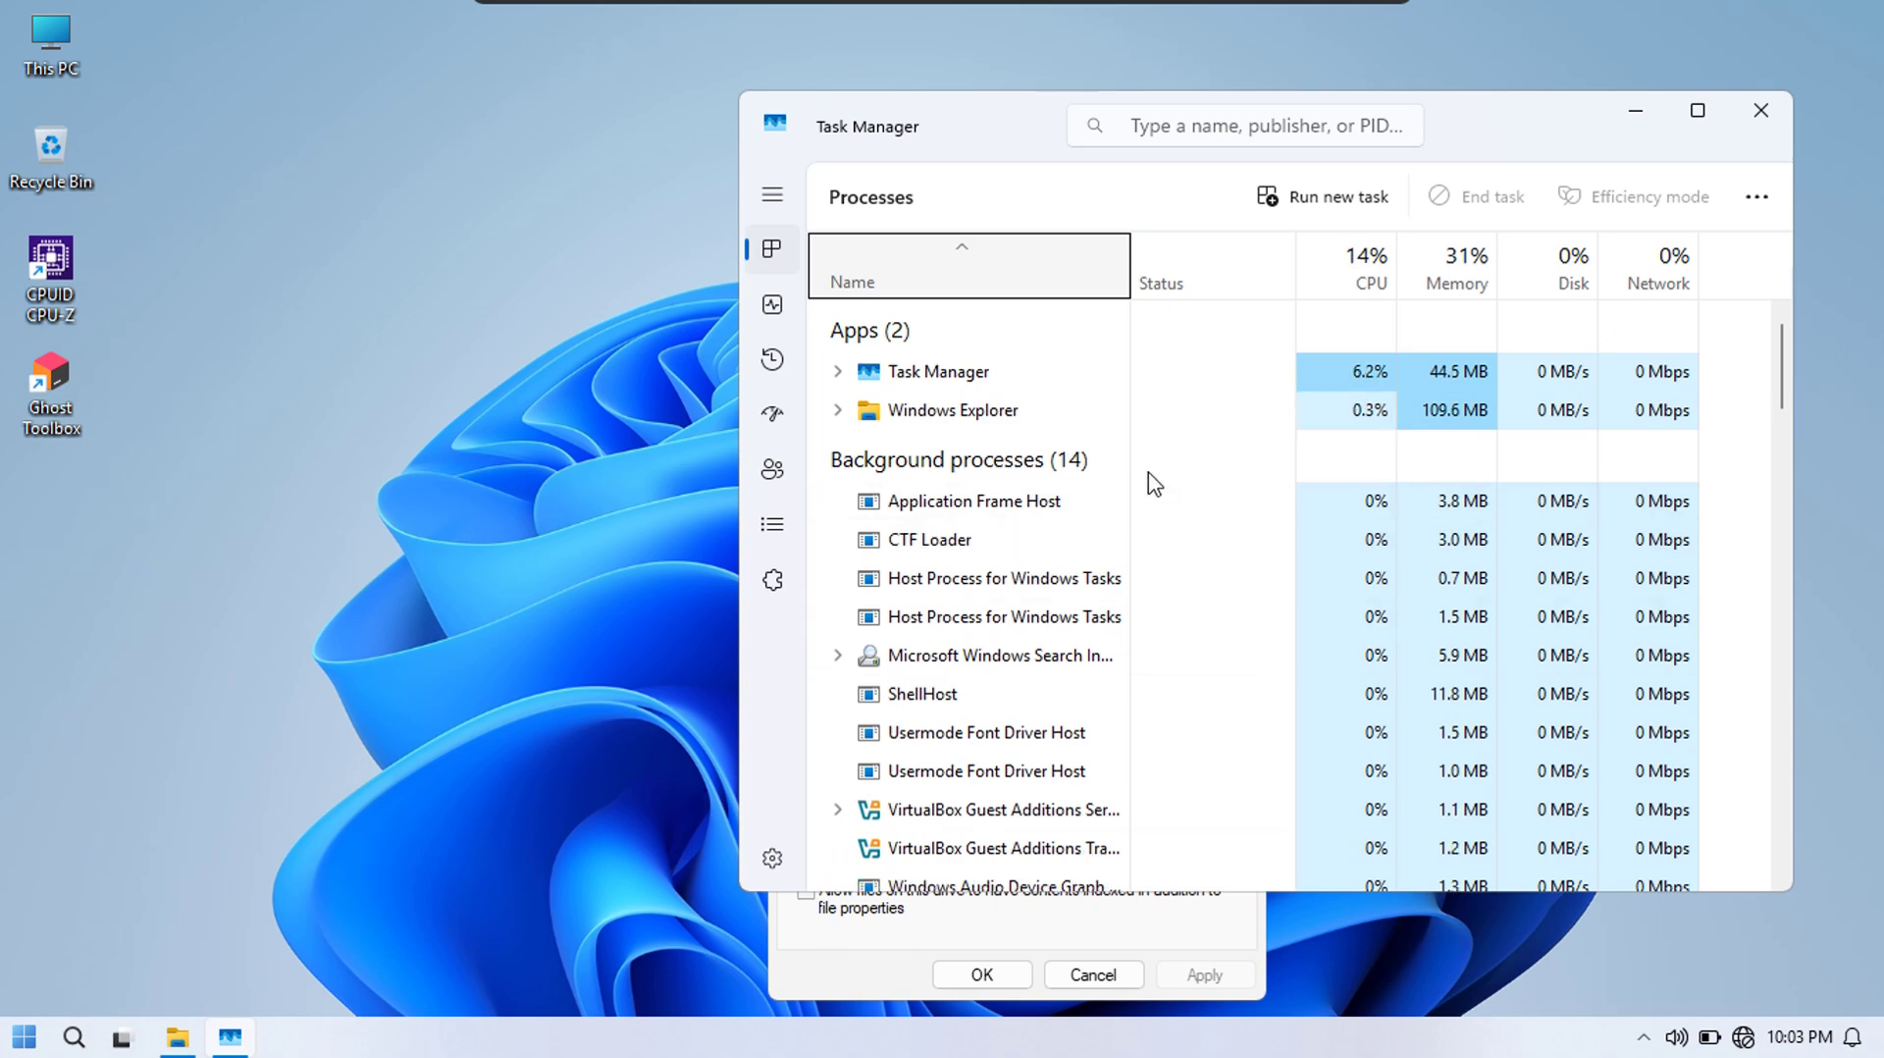
# Browse the running processes in Task Manager and examine the CPU and memory performance details
pyautogui.scroll(-5, 1154, 483)
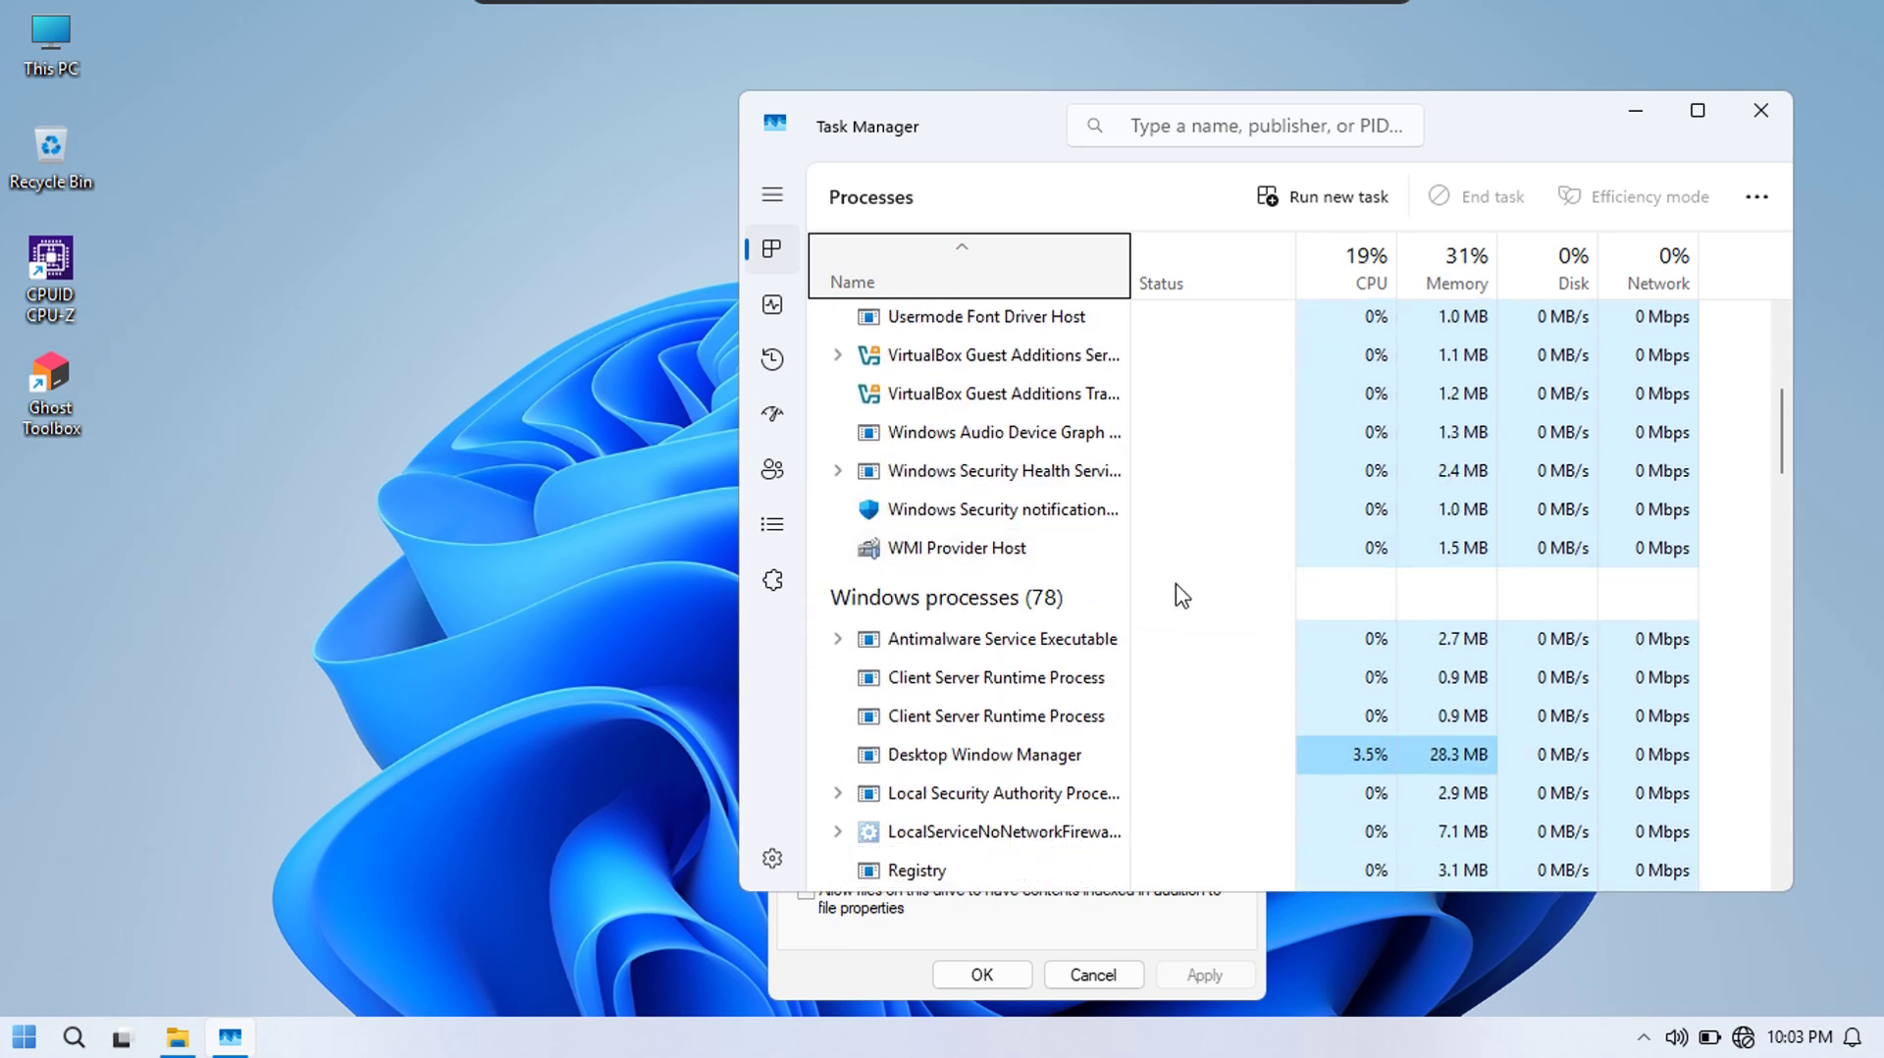
pyautogui.scroll(5, 1162, 618)
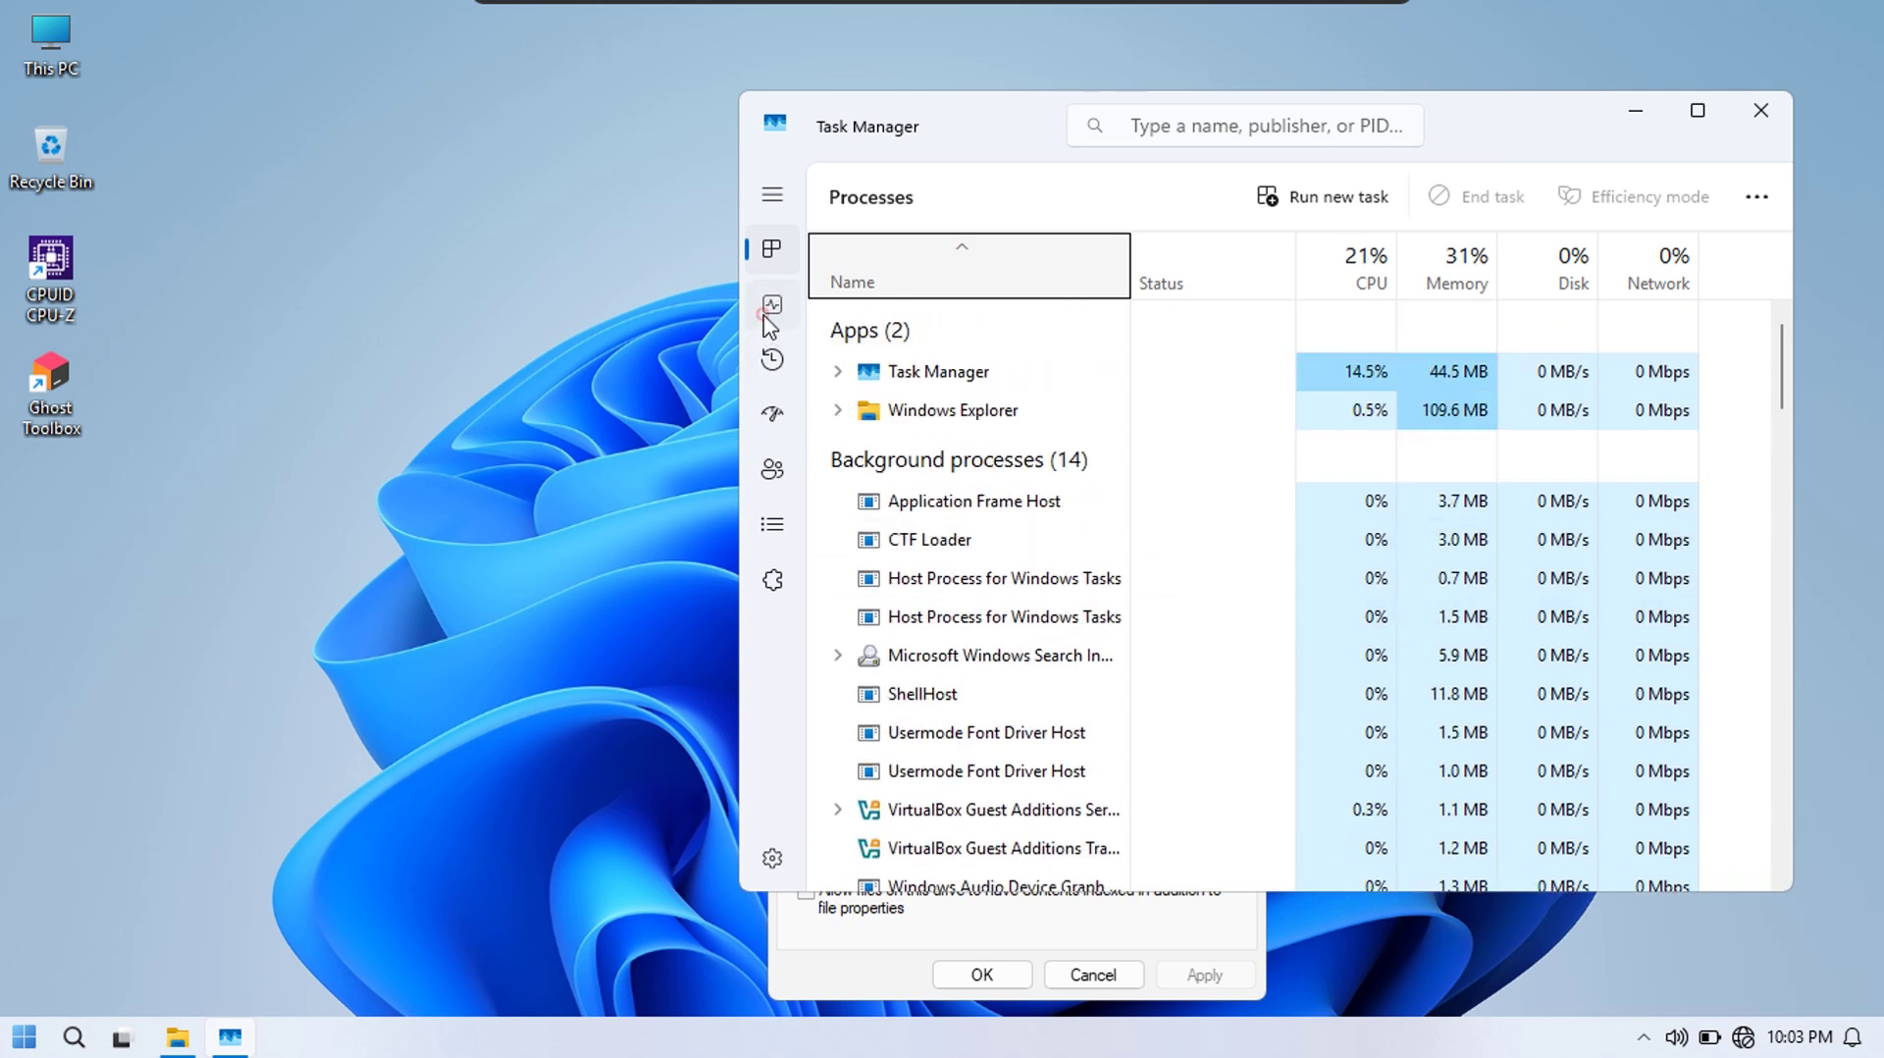
pyautogui.click(771, 306)
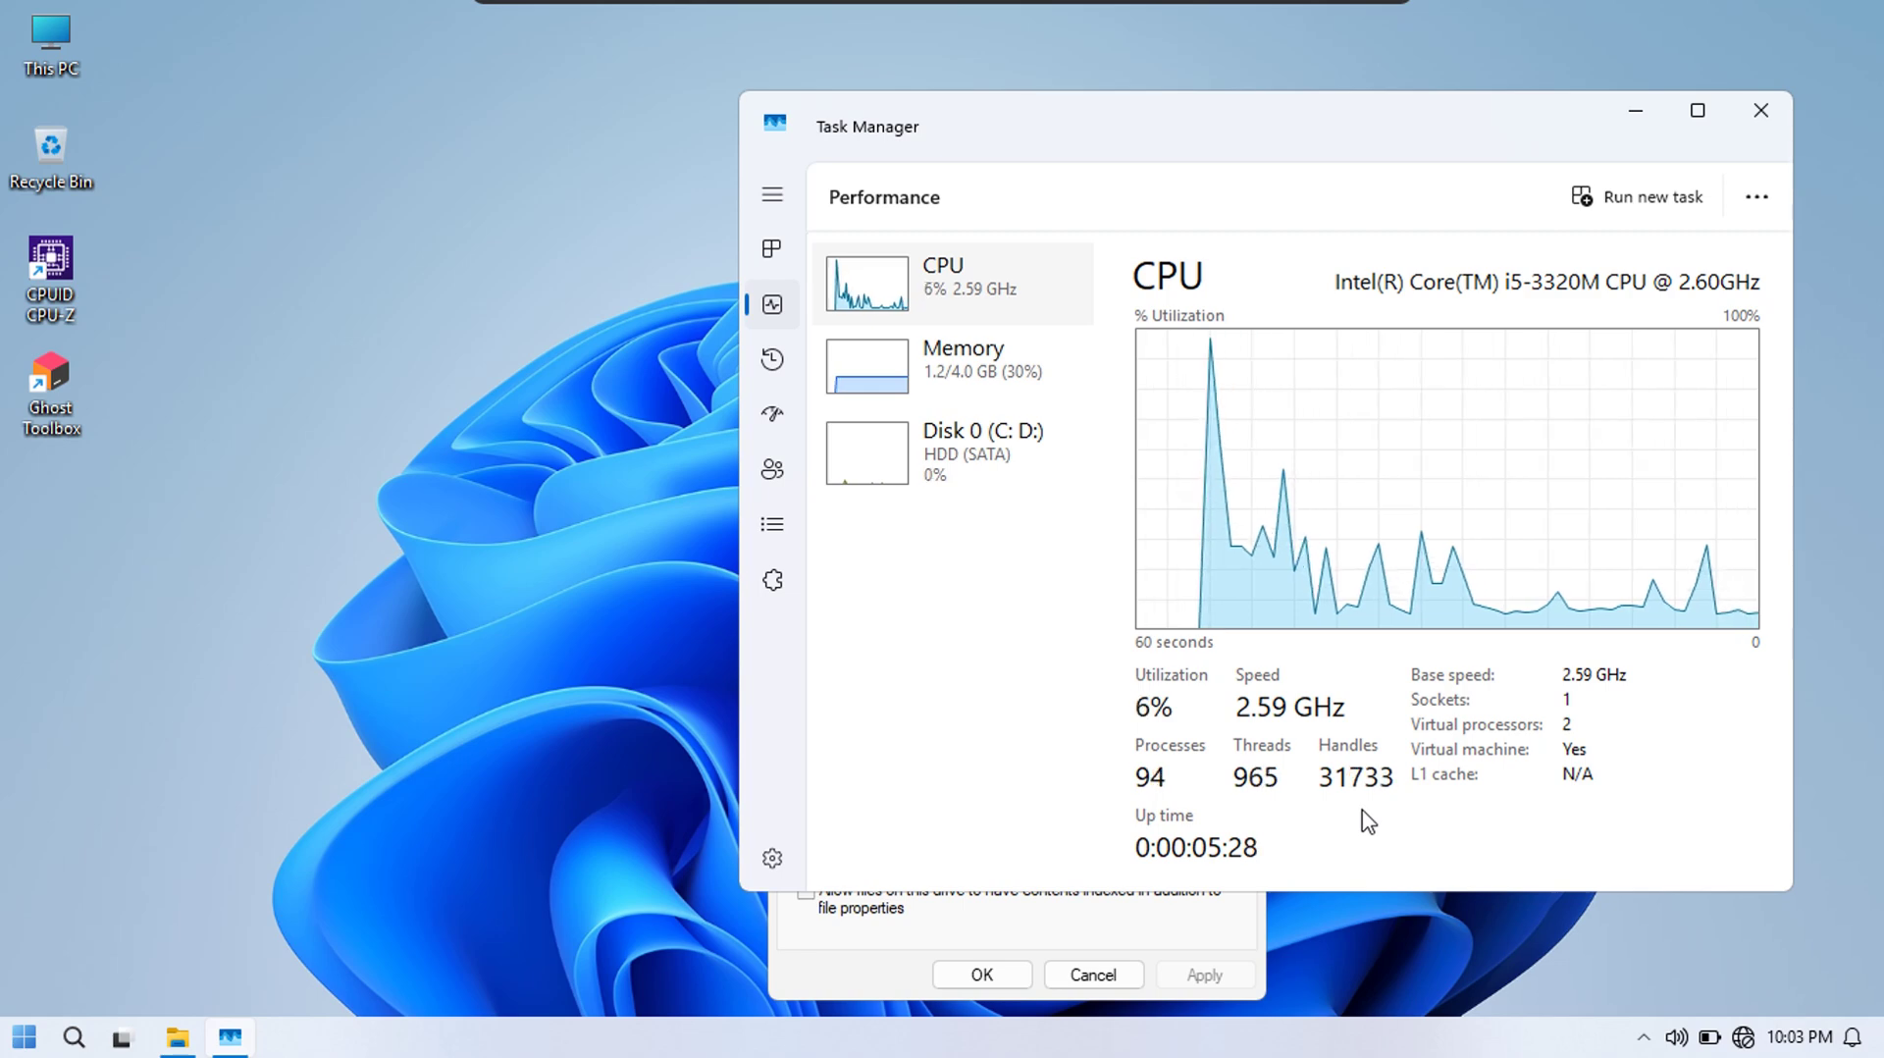
pyautogui.click(963, 376)
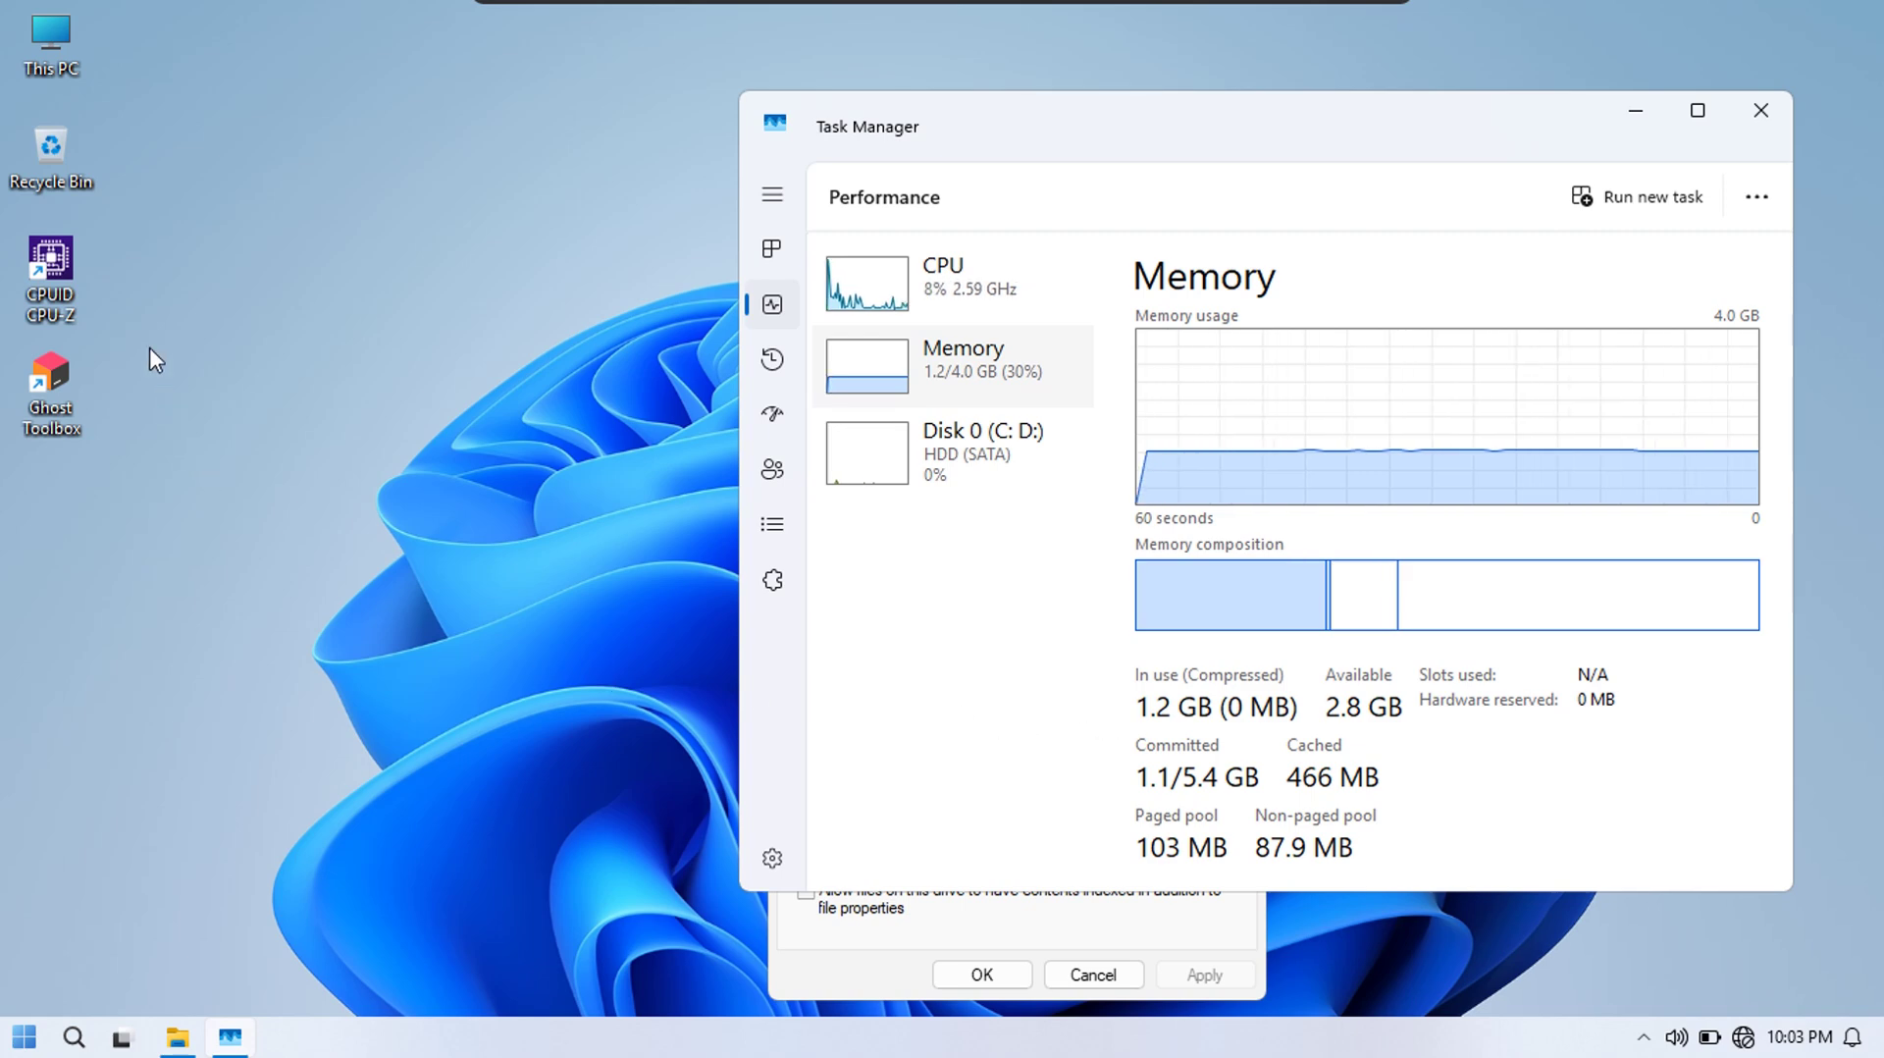
# Open CPU-Z beside Task Manager to examine the processor, and run winver to show the Windows version
pyautogui.doubleClick(57, 263)
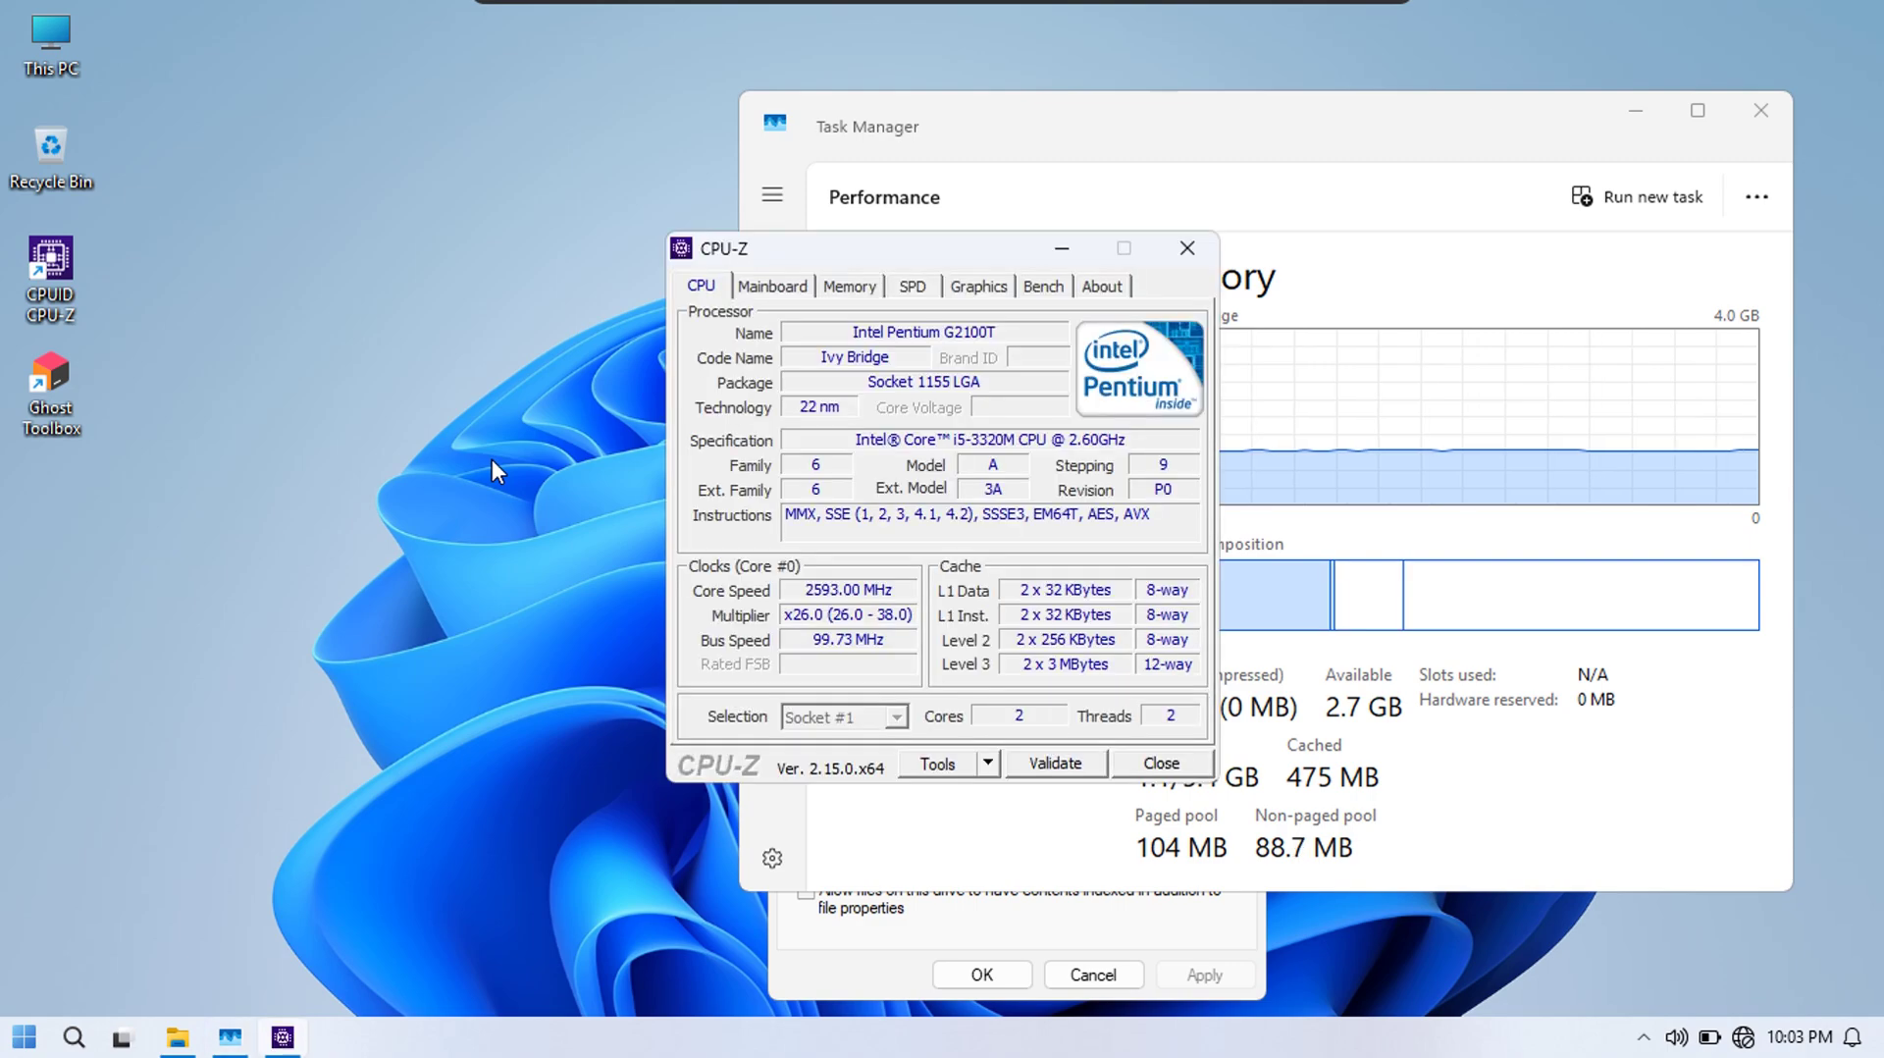
pyautogui.moveTo(922, 248); pyautogui.dragTo(420, 126)
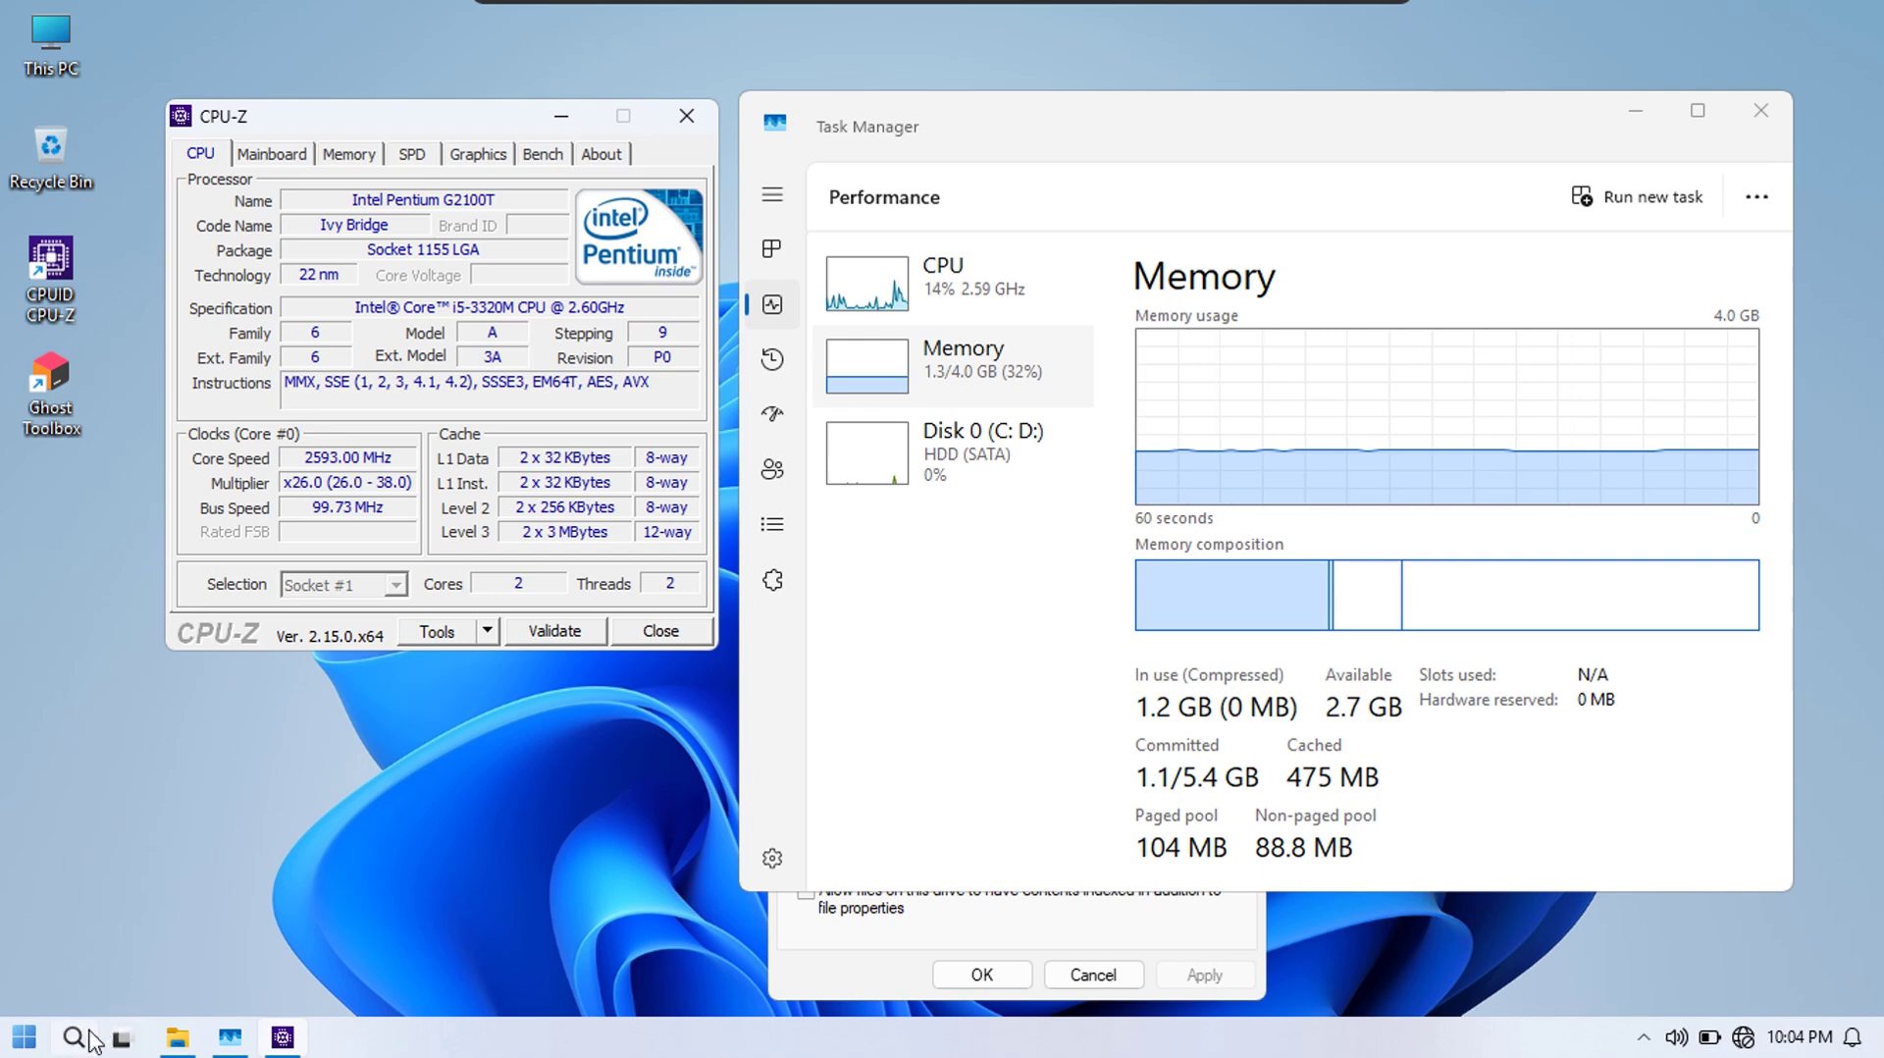
pyautogui.click(74, 1039)
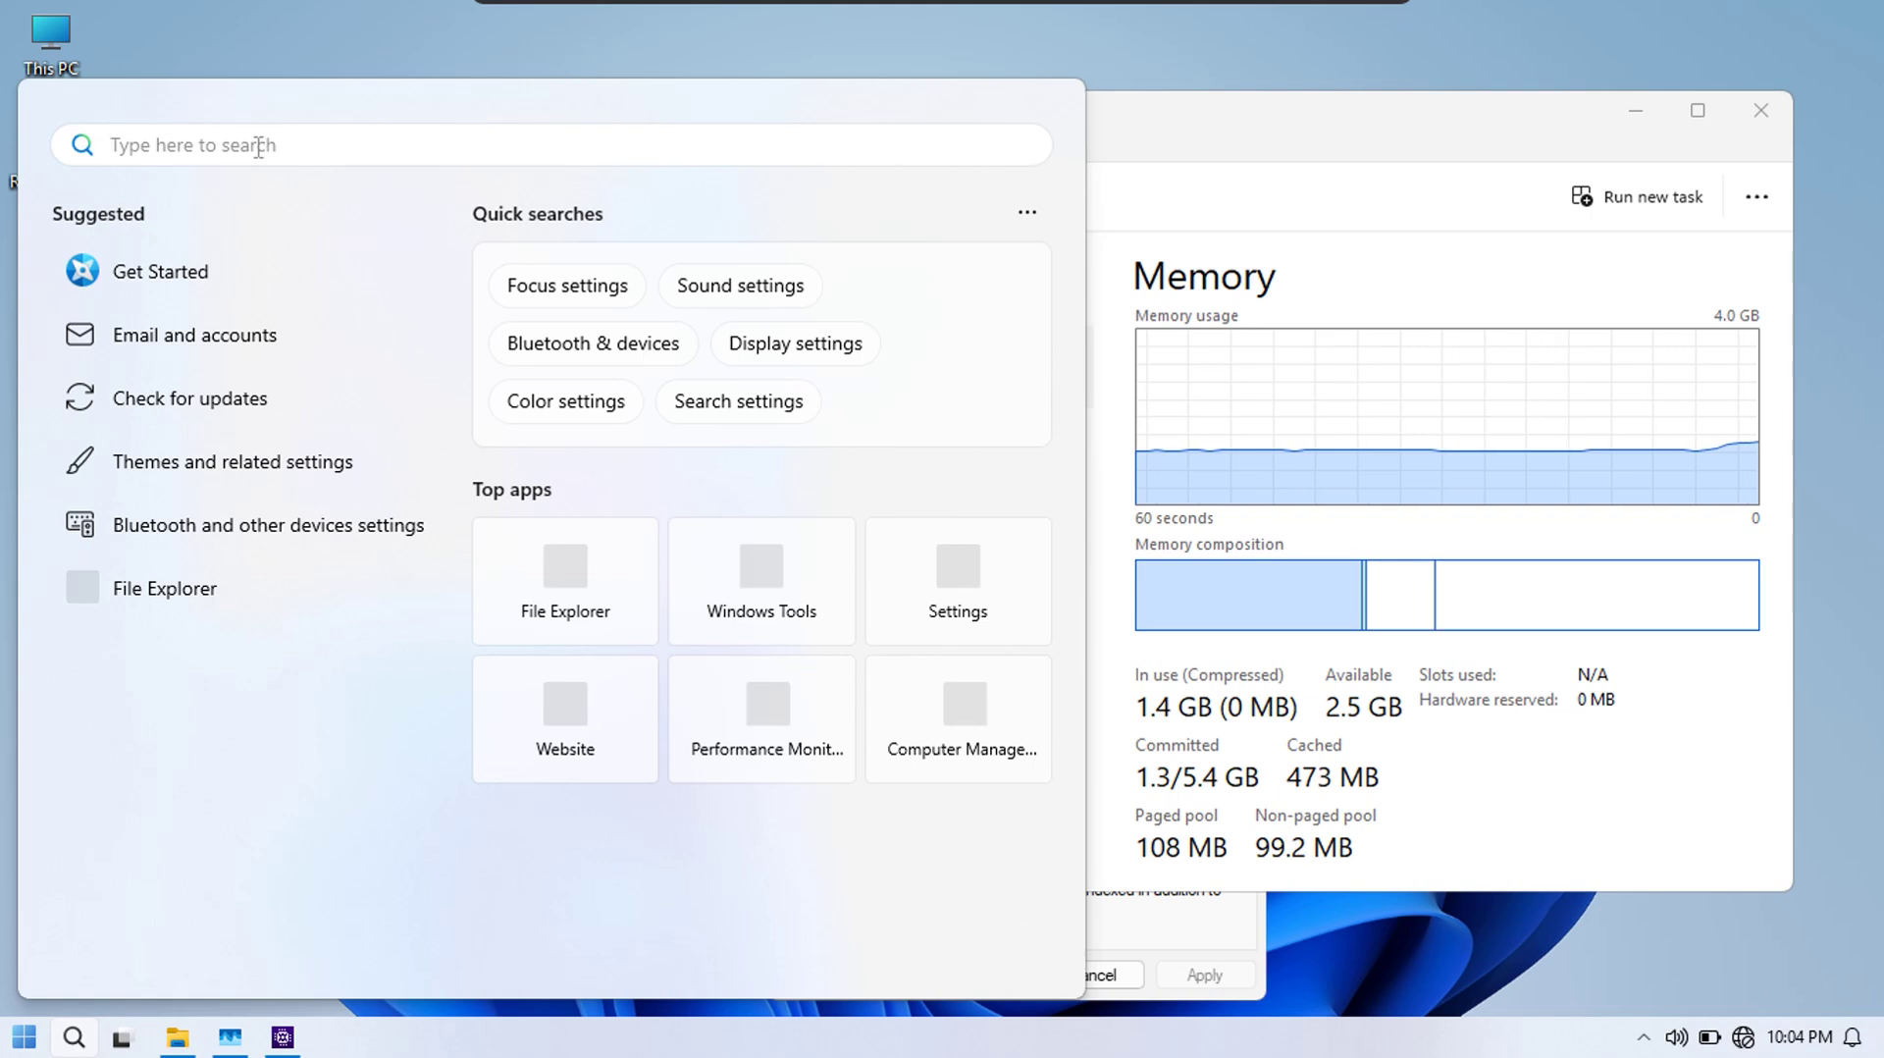
pyautogui.write('winver')
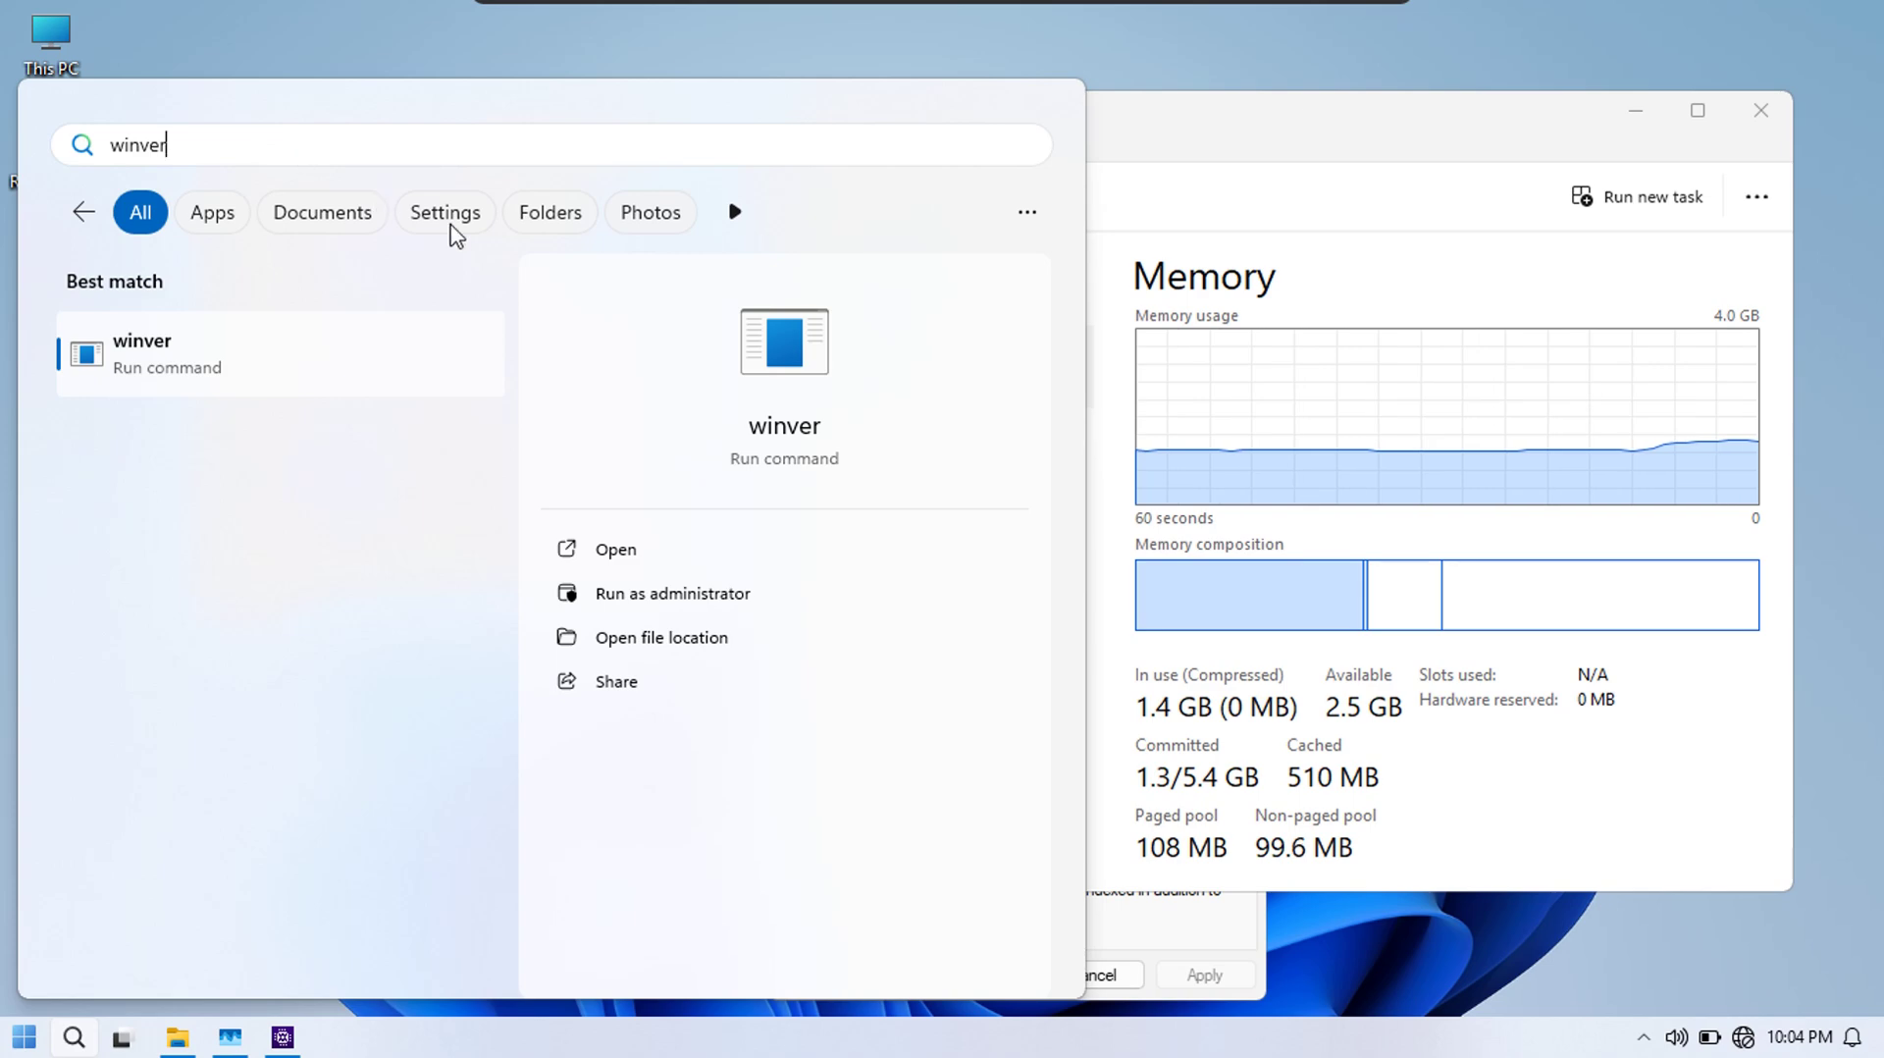
pyautogui.click(771, 361)
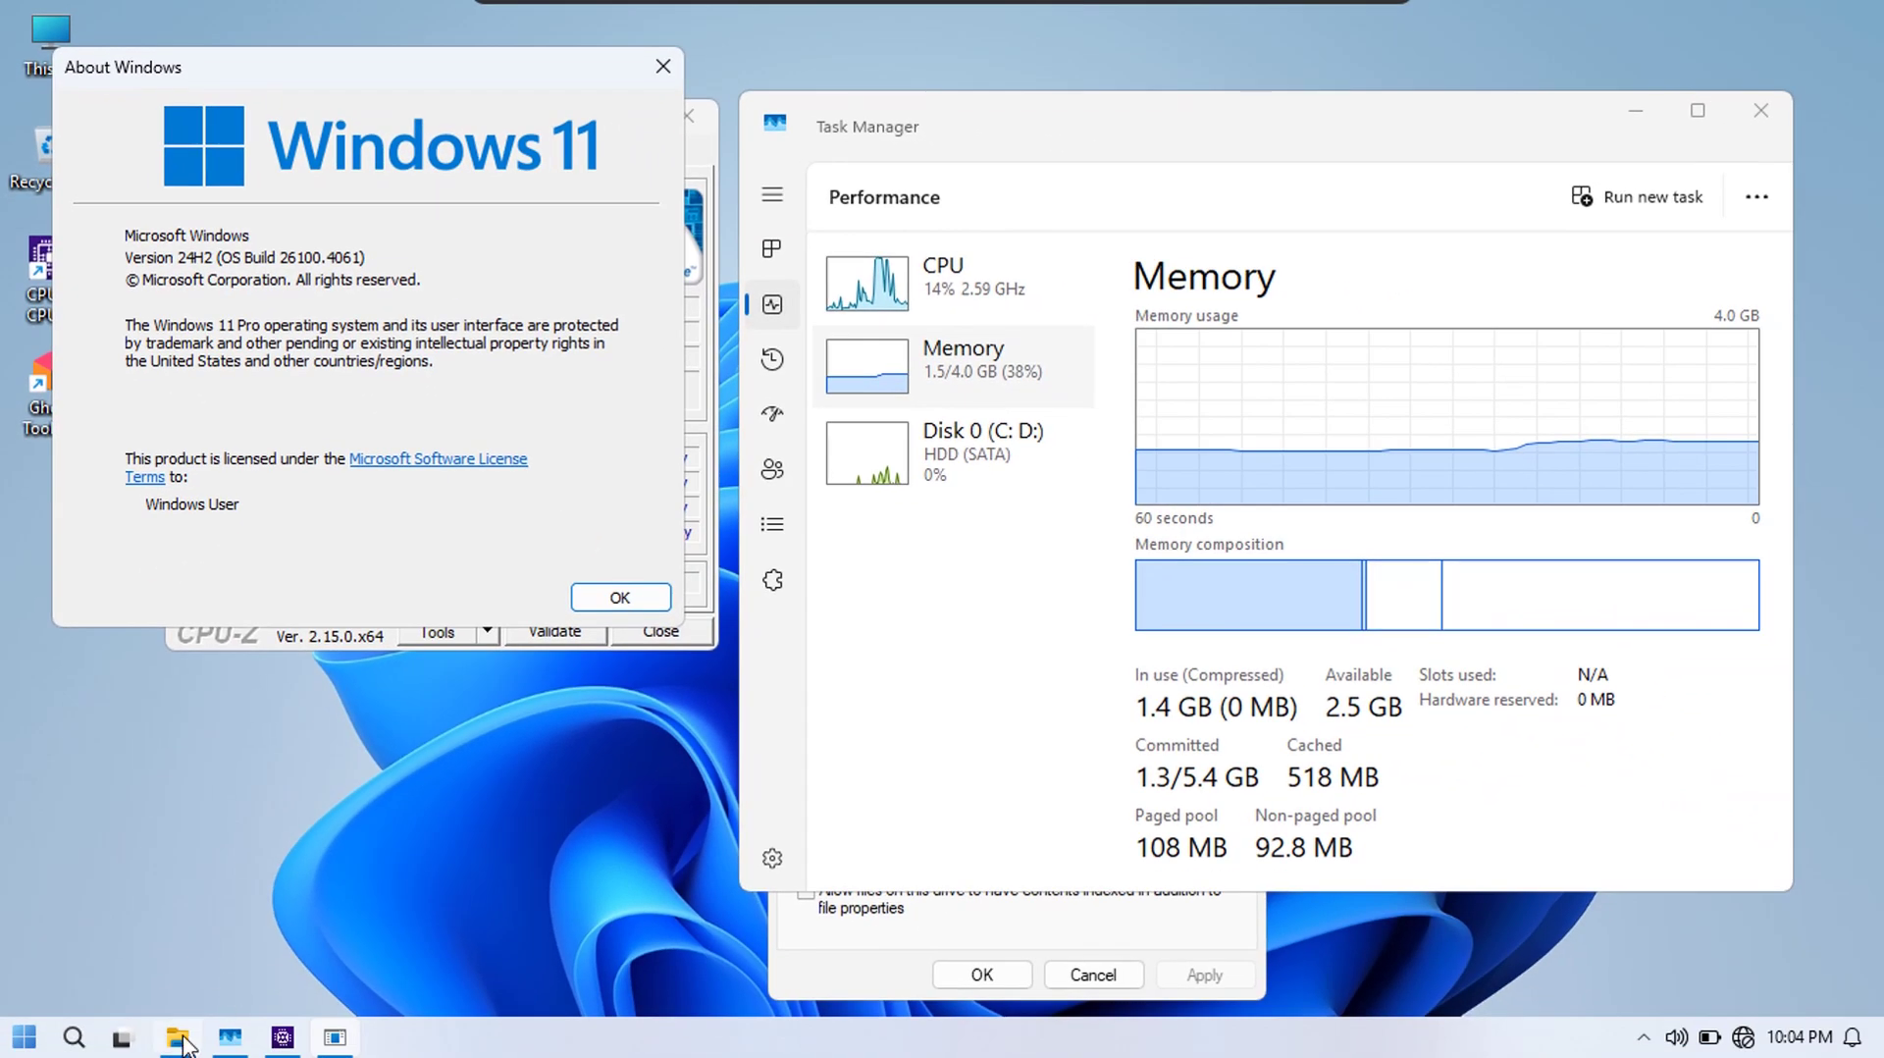
# Bring the Local Disk (C:) Properties to the front, and open File Explorer from the list of all programs
pyautogui.click(178, 1037)
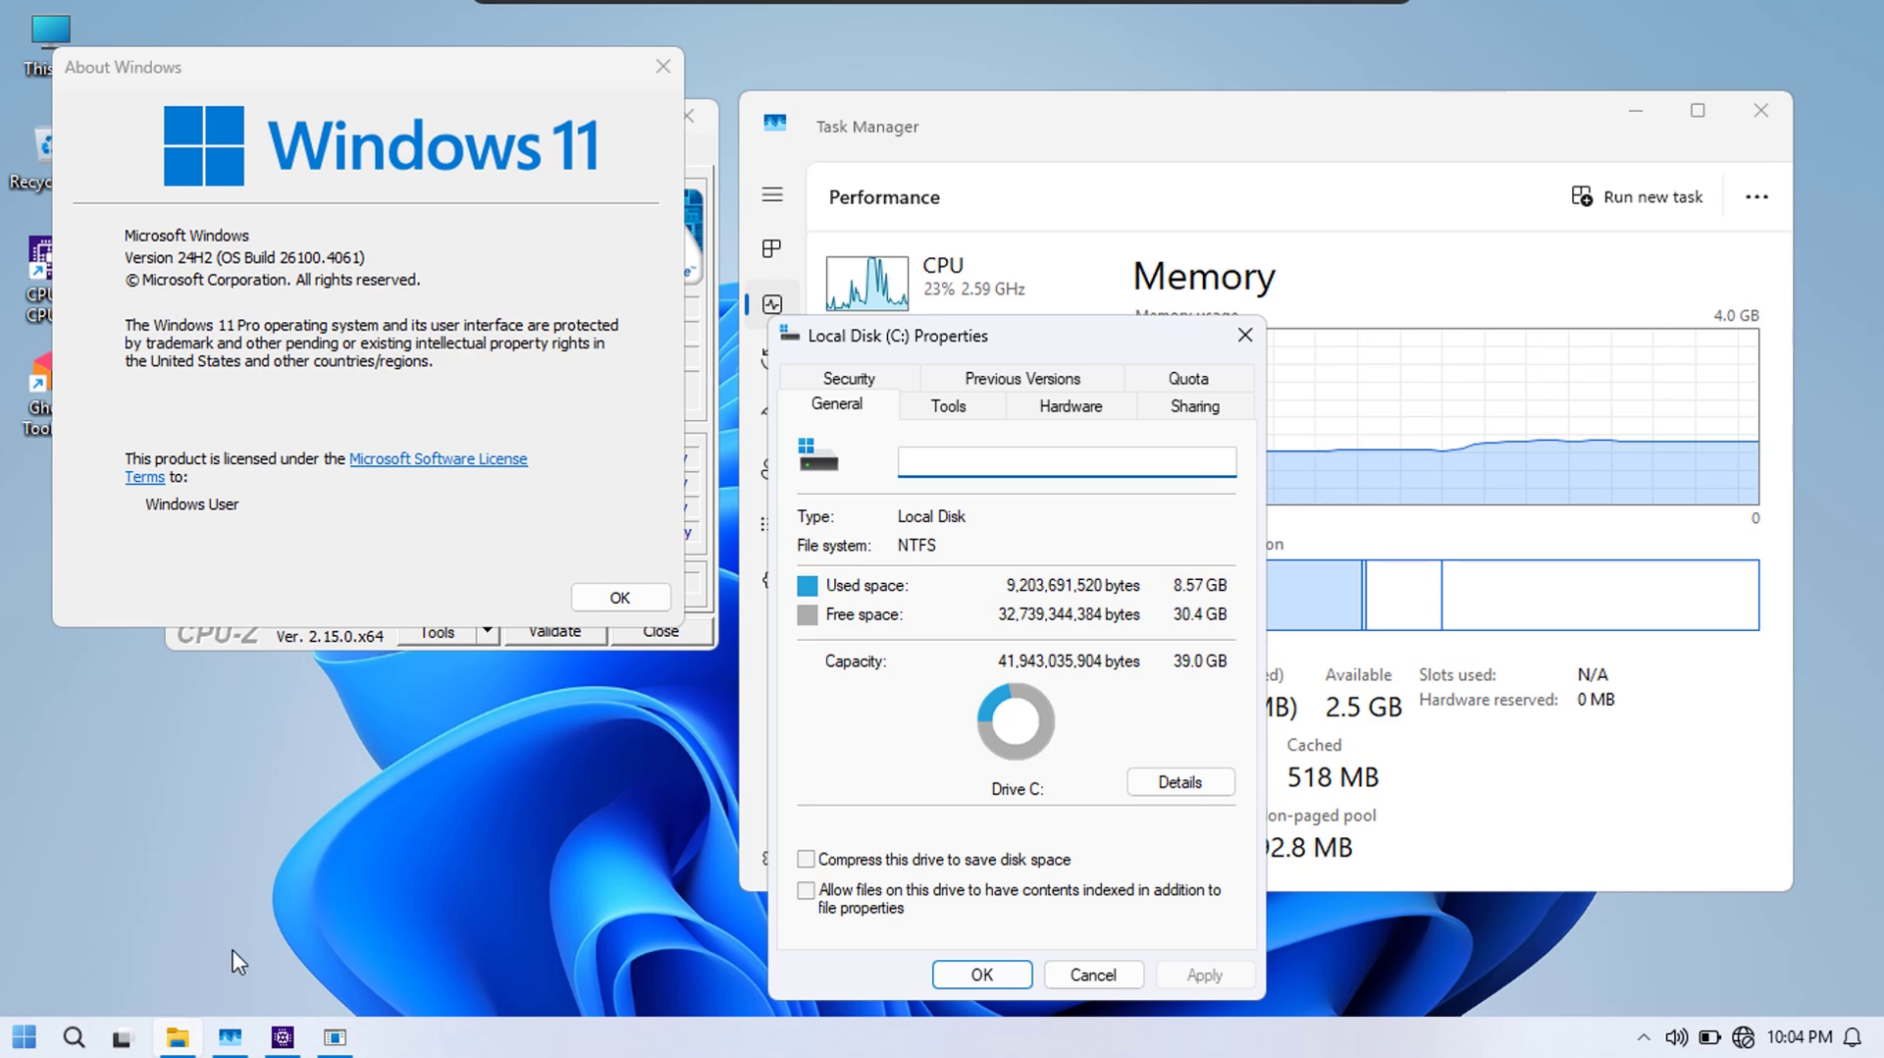
pyautogui.click(177, 1037)
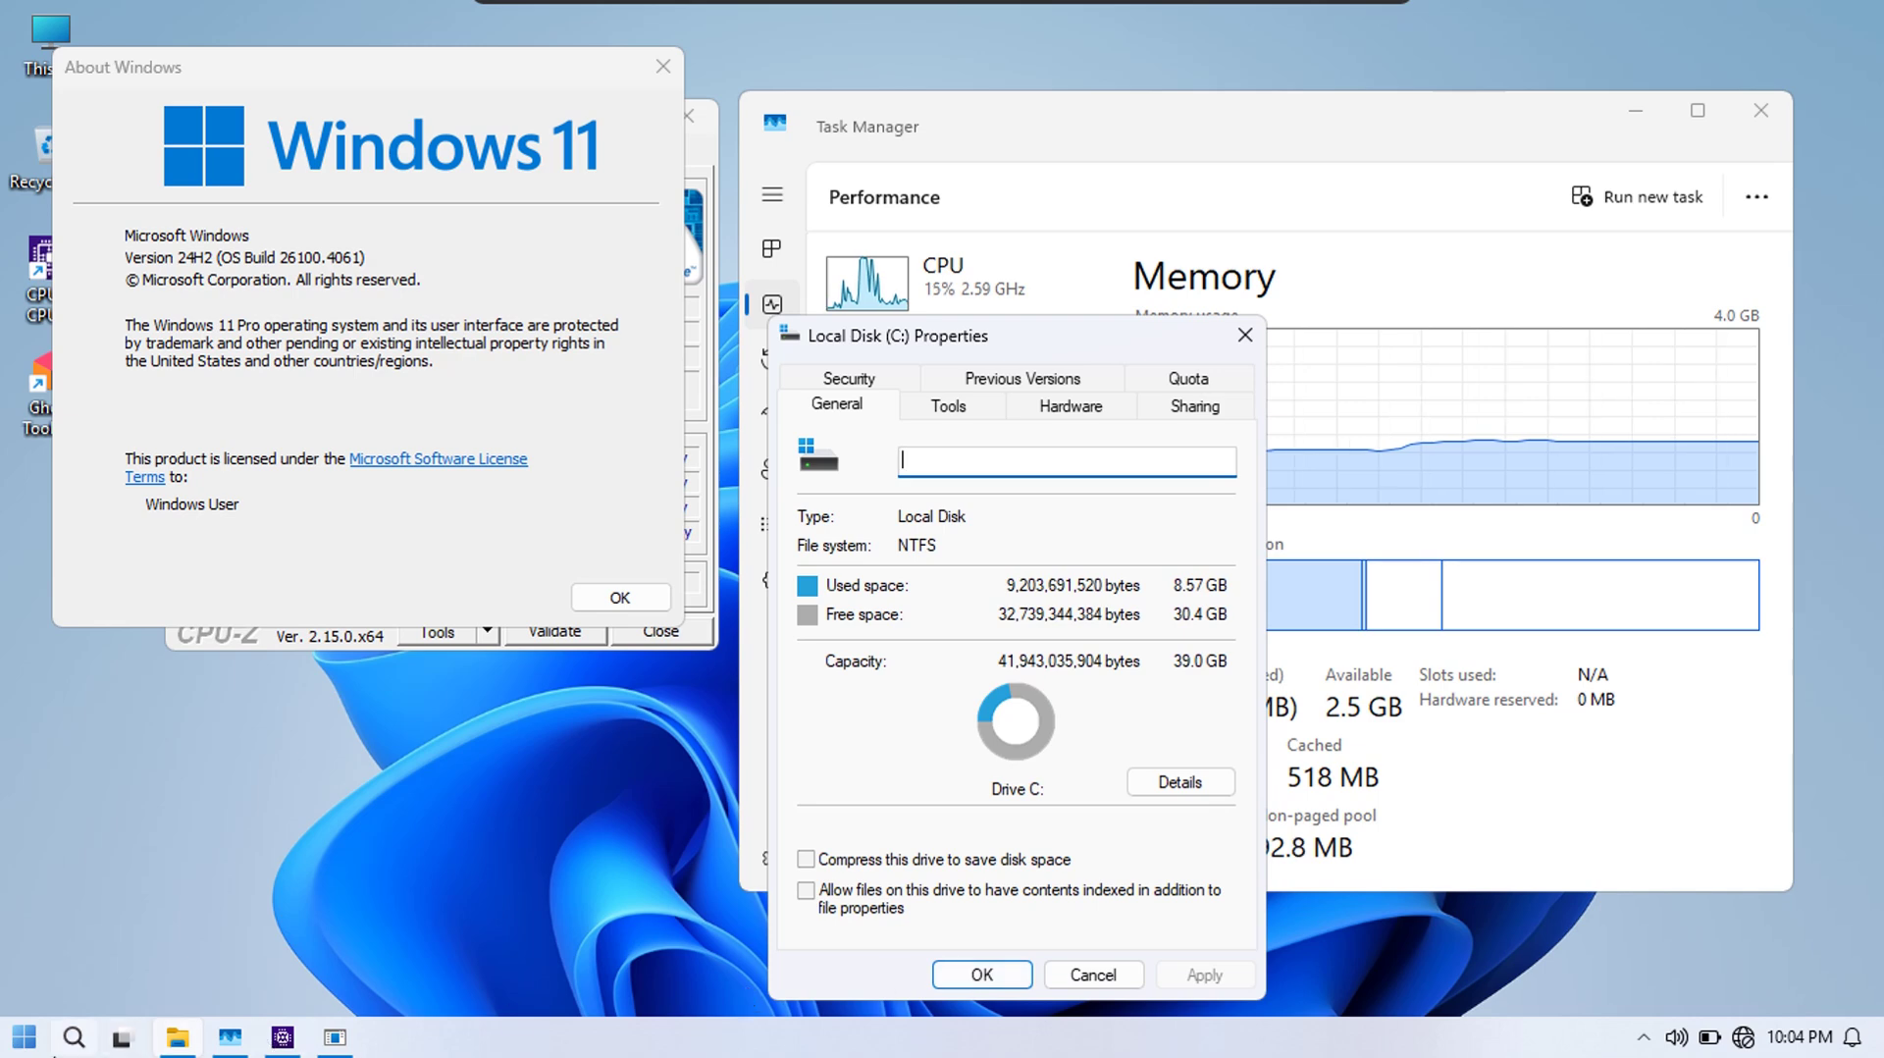
pyautogui.click(25, 1040)
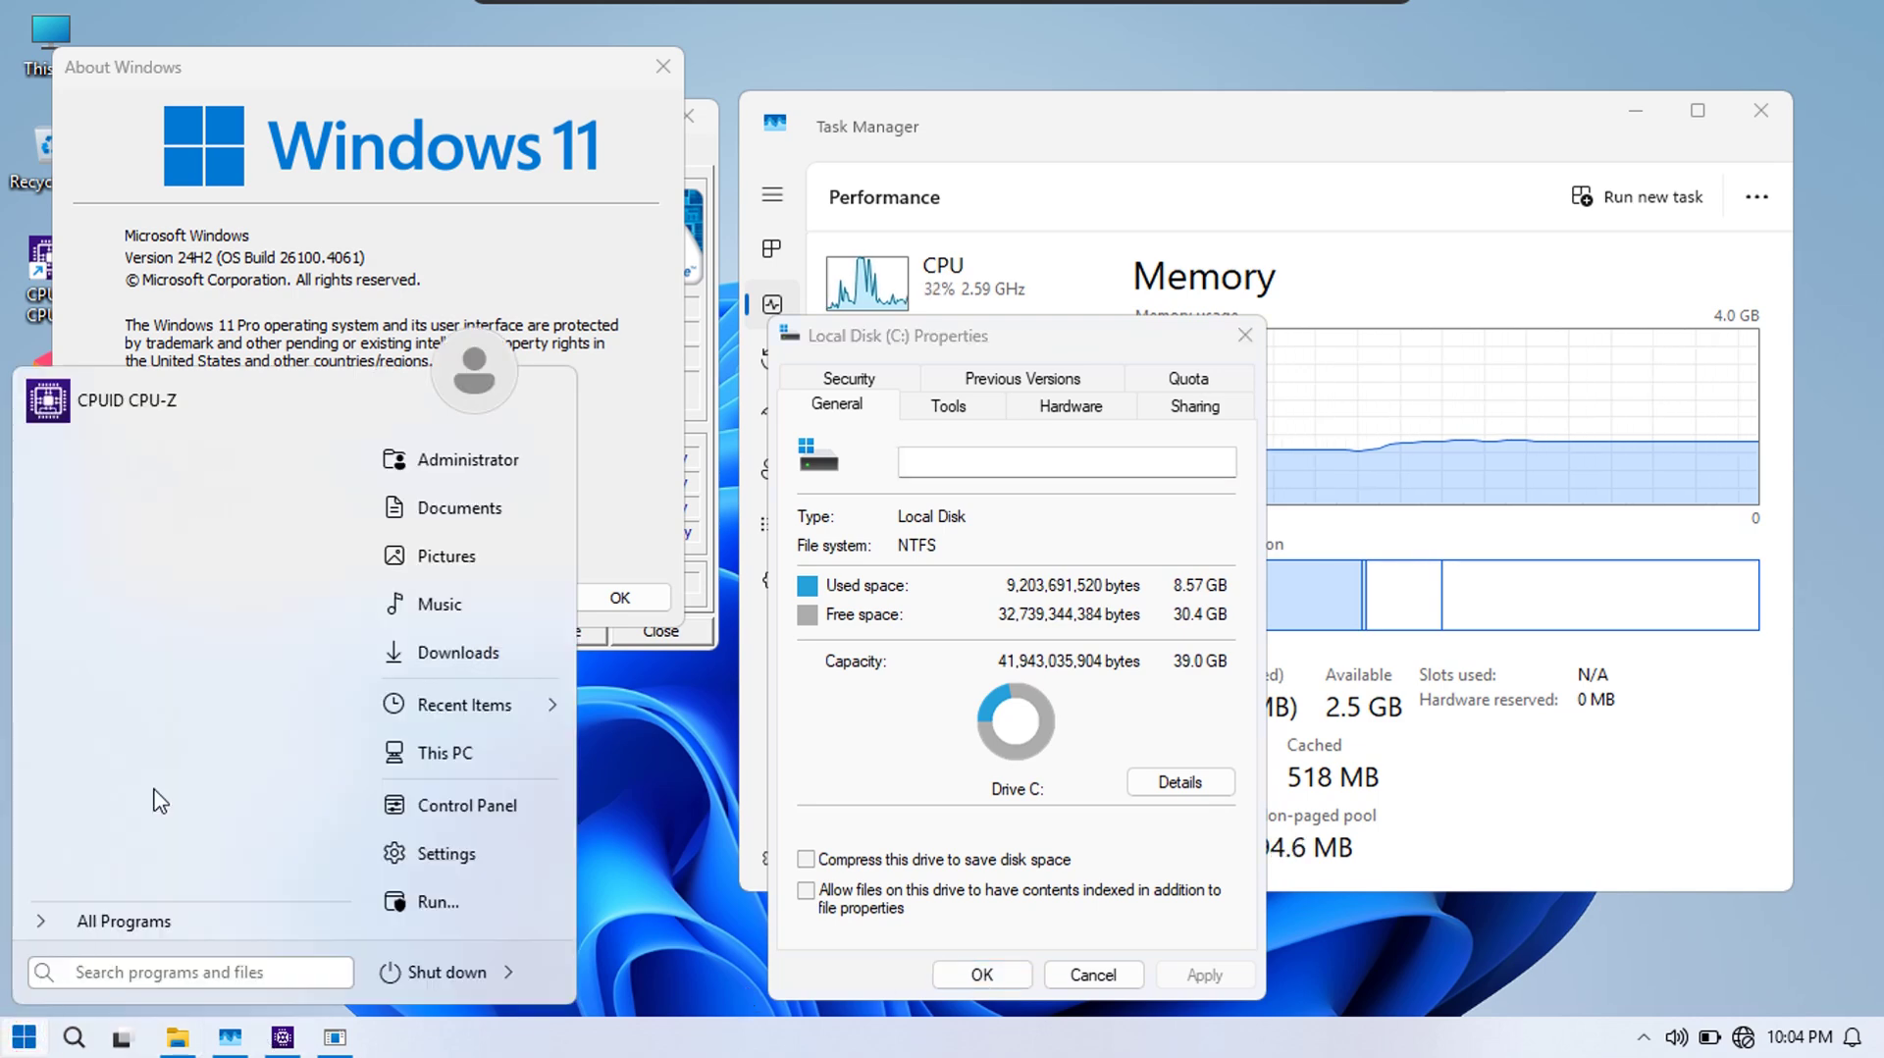
pyautogui.click(132, 917)
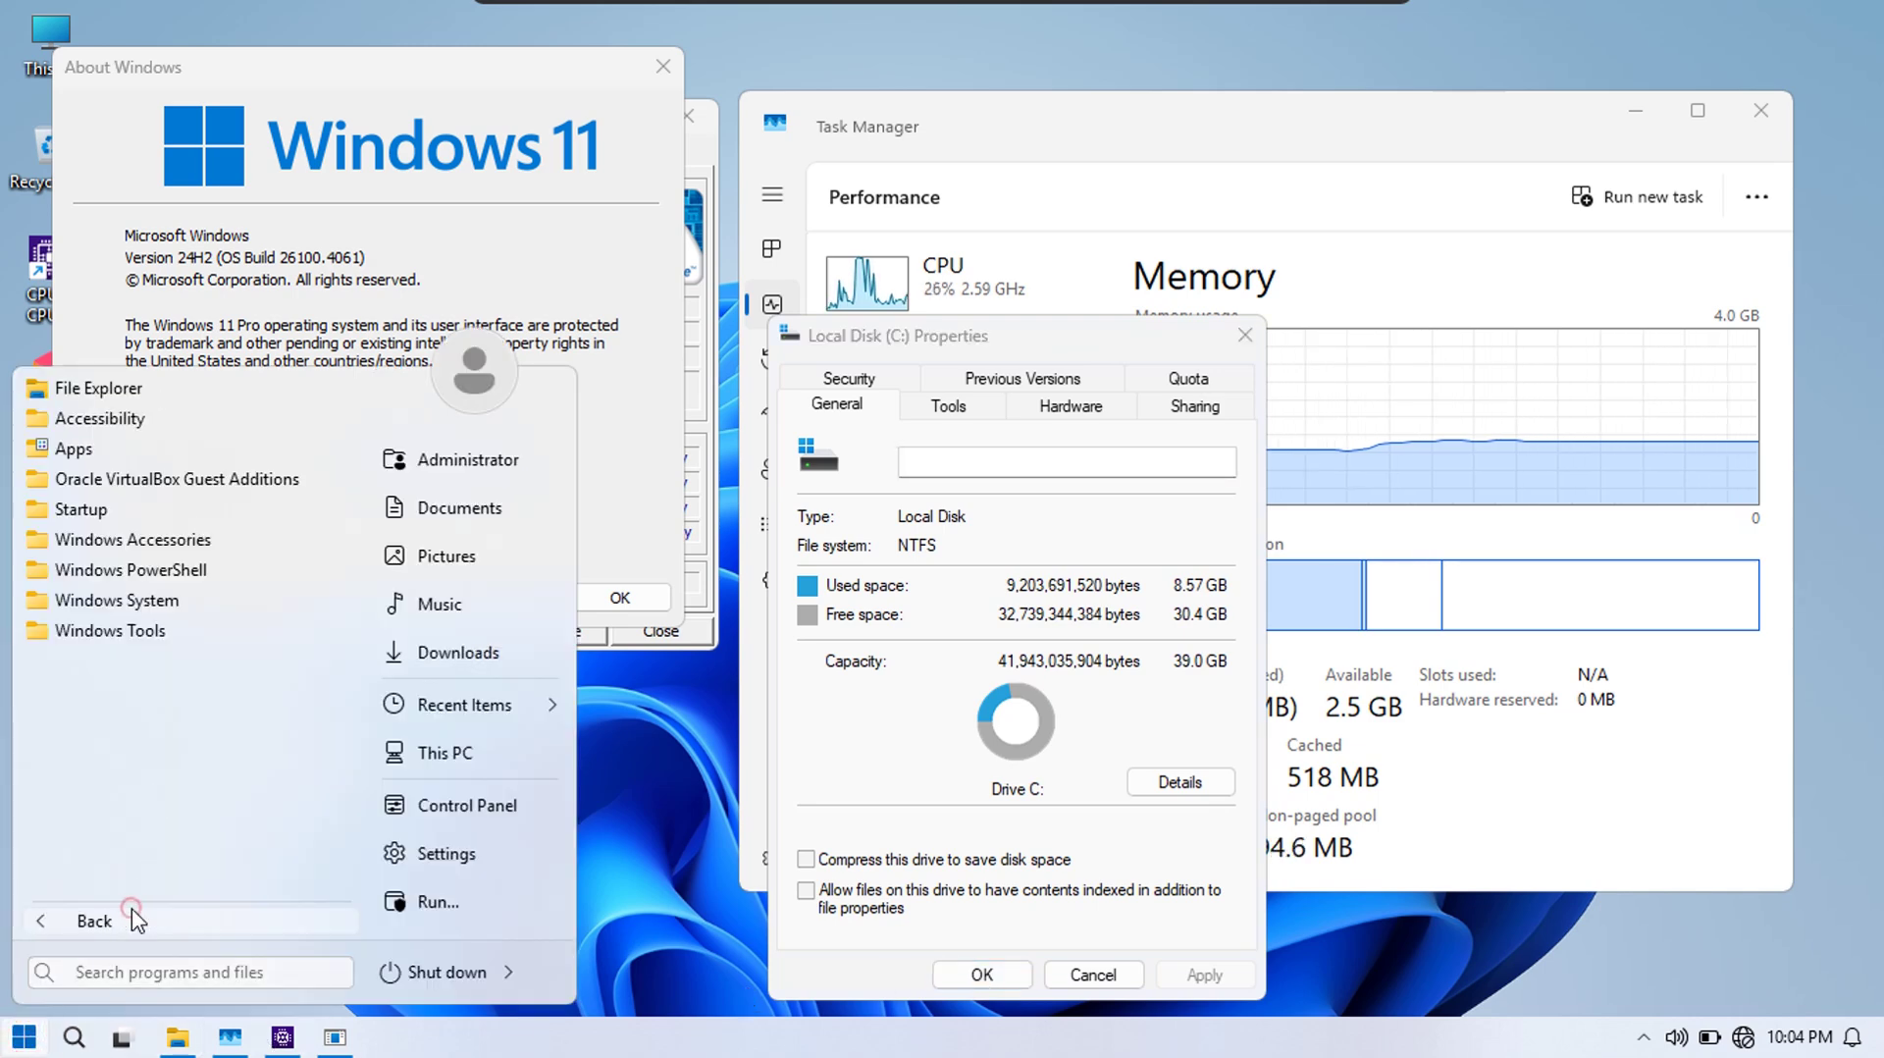
pyautogui.click(133, 388)
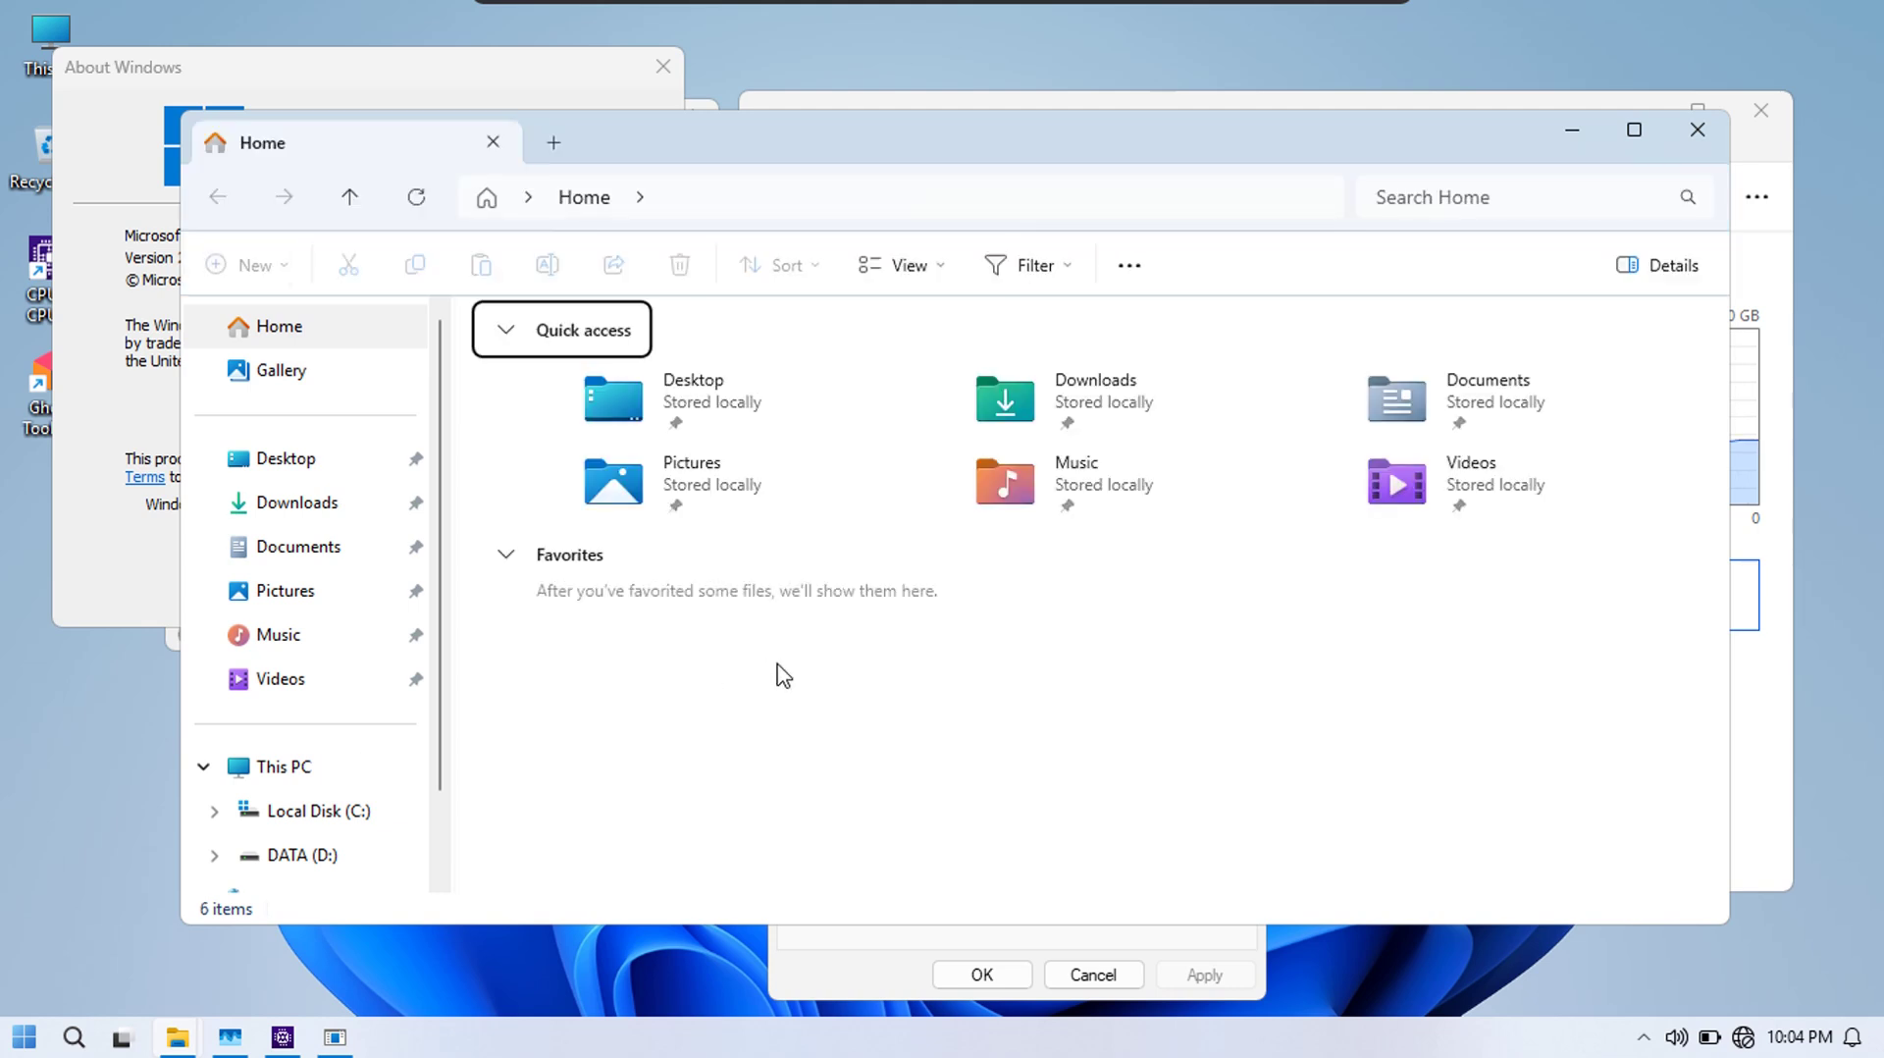
# Switch to Task Manager through the overview of open windows and examine the CPU performance
pyautogui.click(119, 1038)
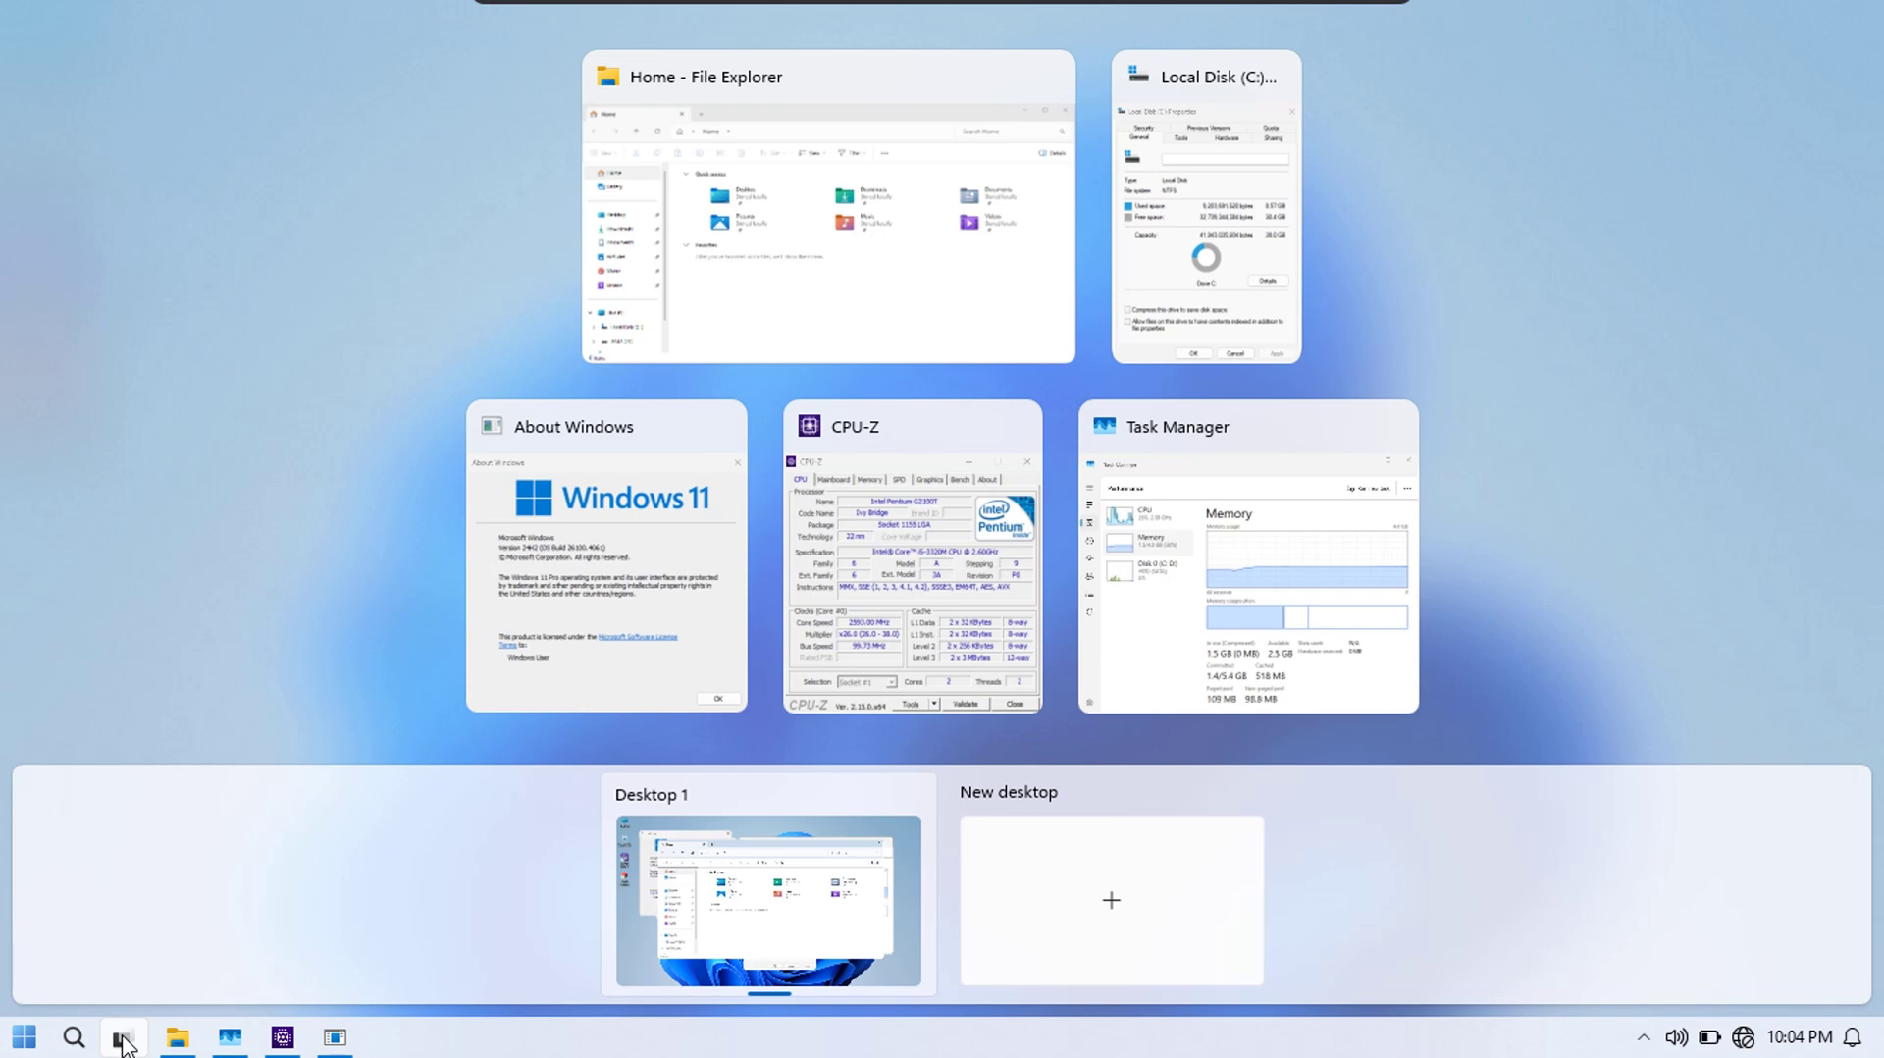
pyautogui.click(1251, 514)
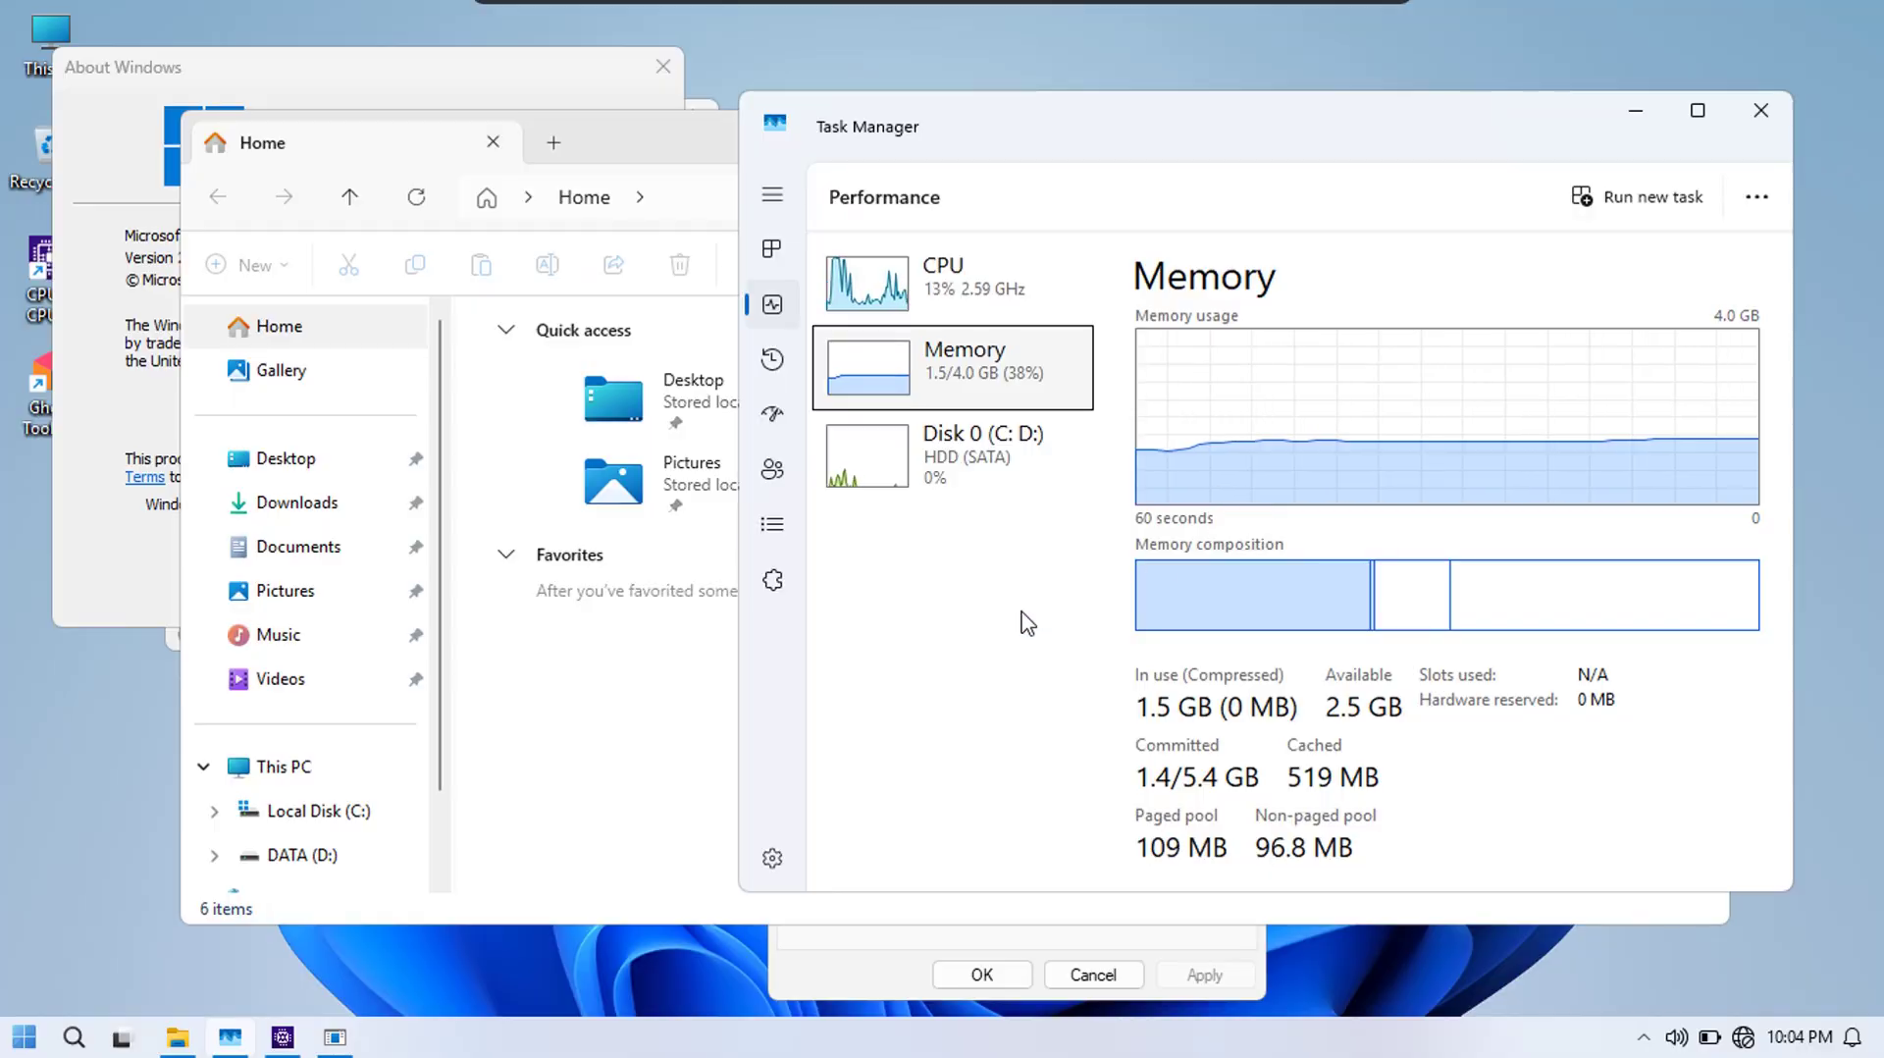
pyautogui.click(952, 280)
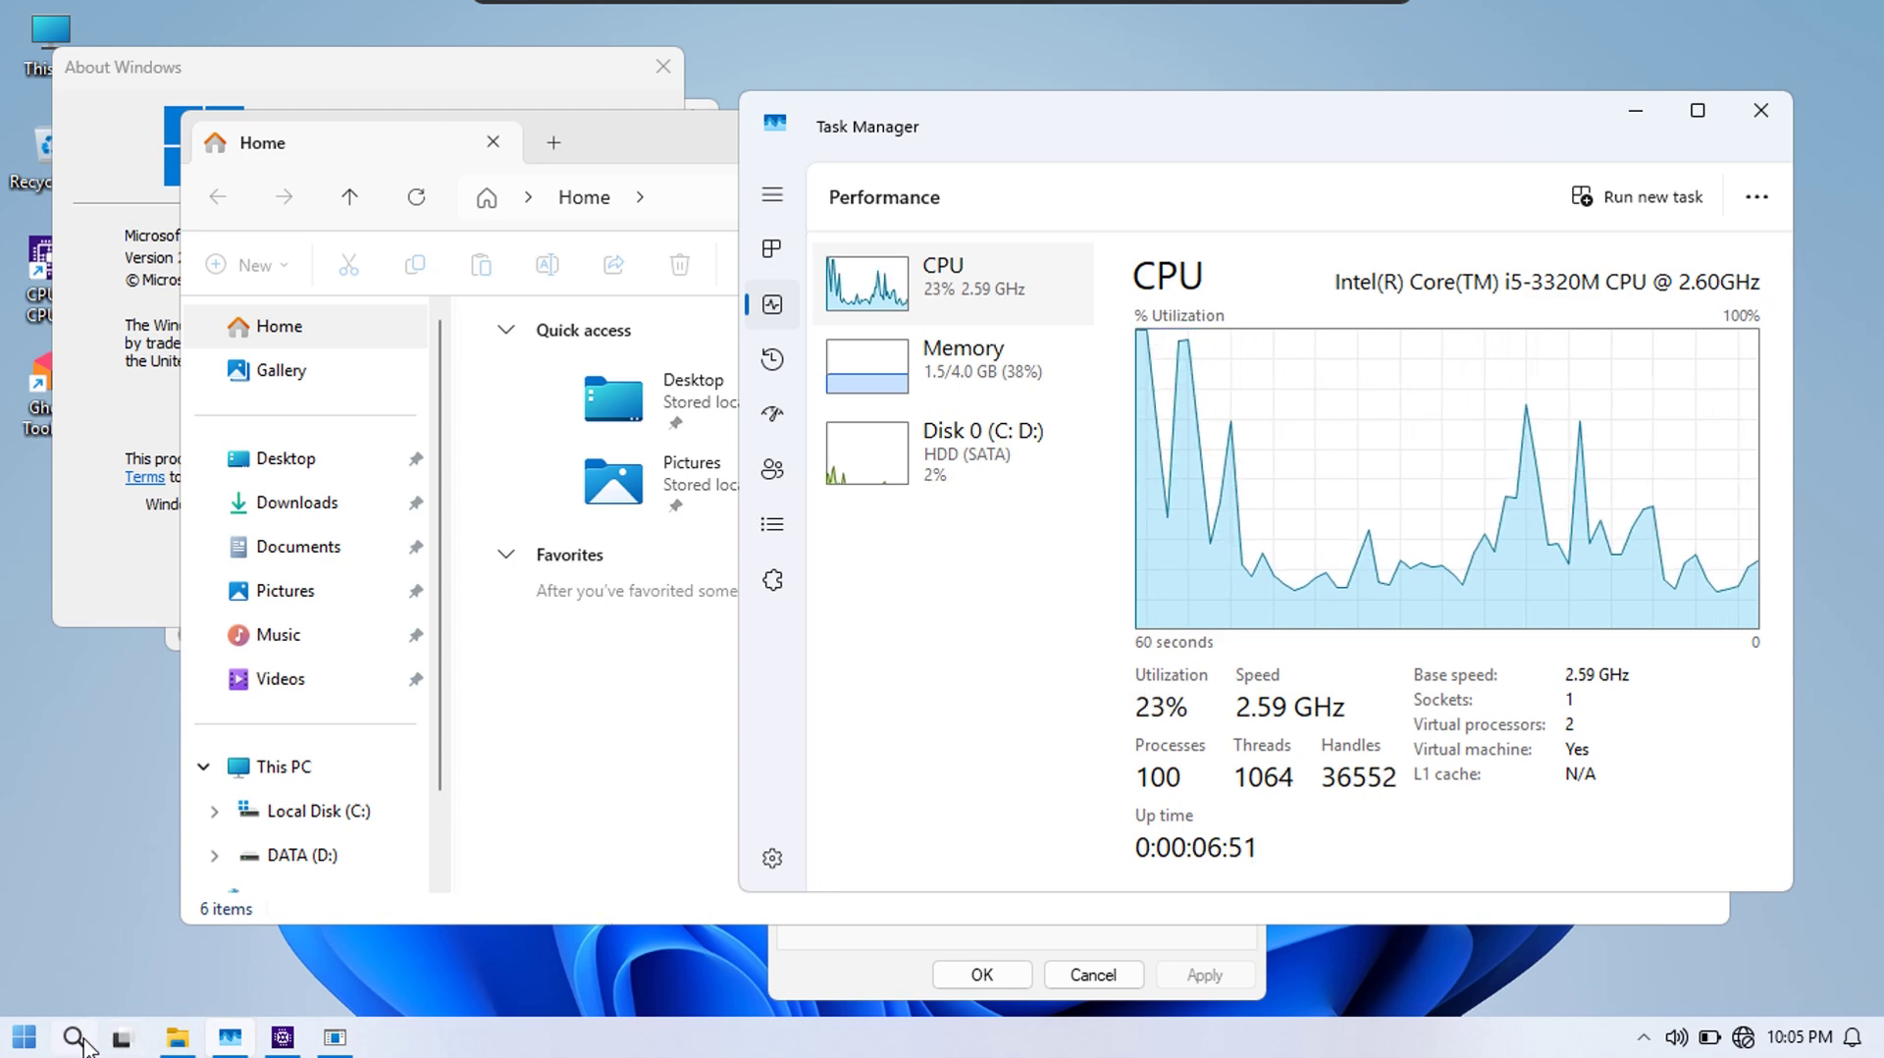
# Open the Themes page of the Personalization settings and apply the GHOSTV5 AI-03 theme
pyautogui.click(25, 1037)
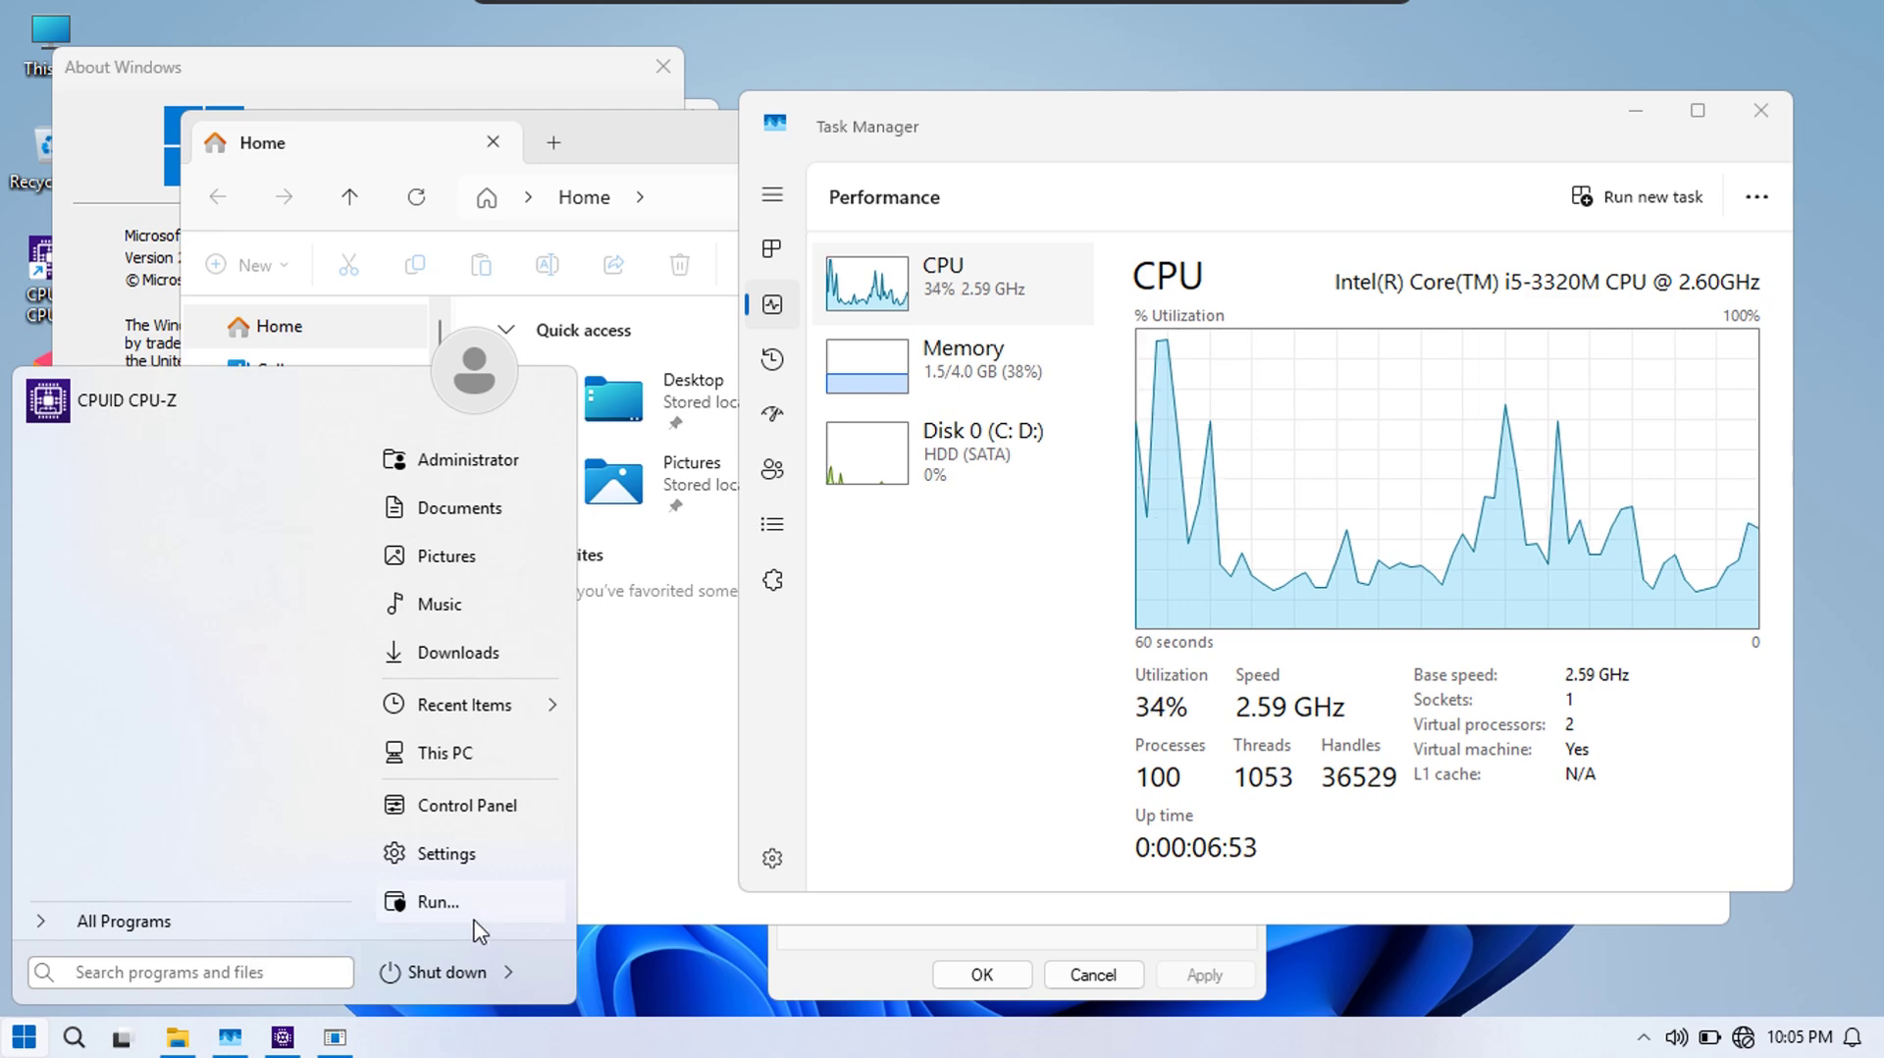
pyautogui.click(473, 856)
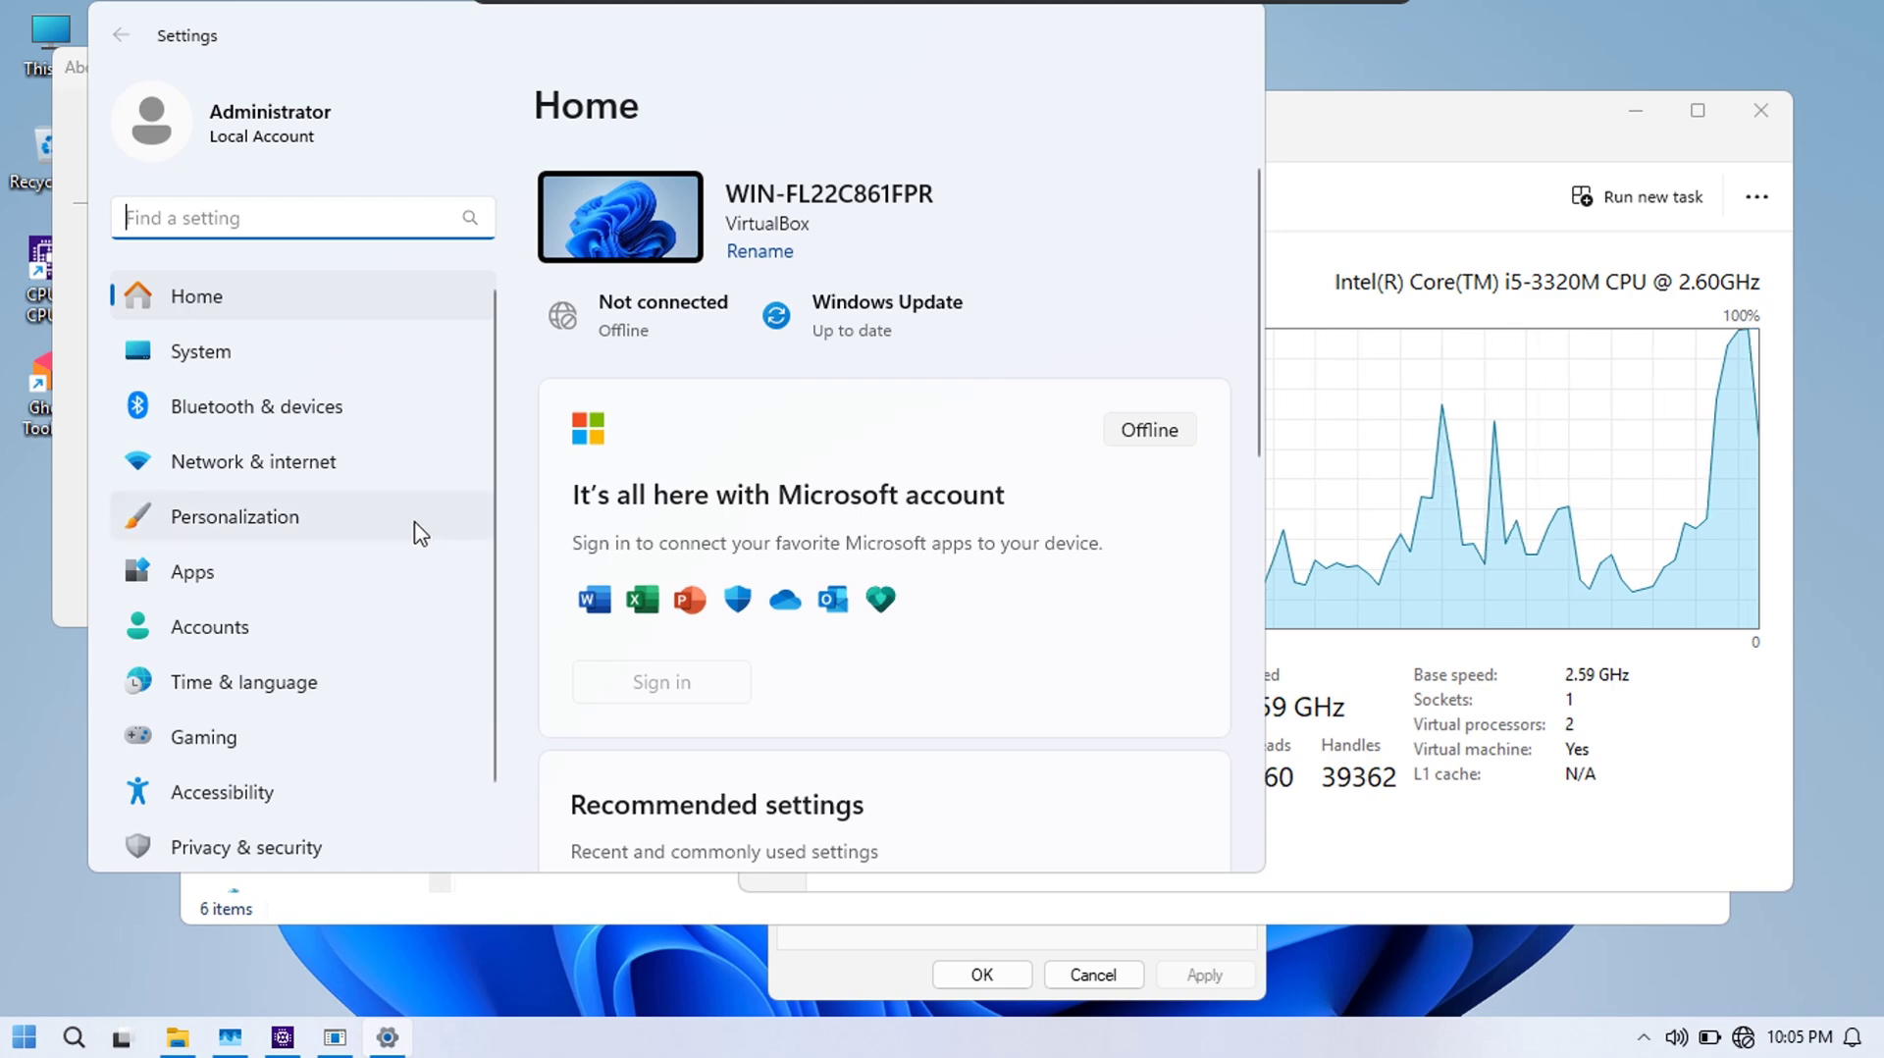
pyautogui.click(335, 525)
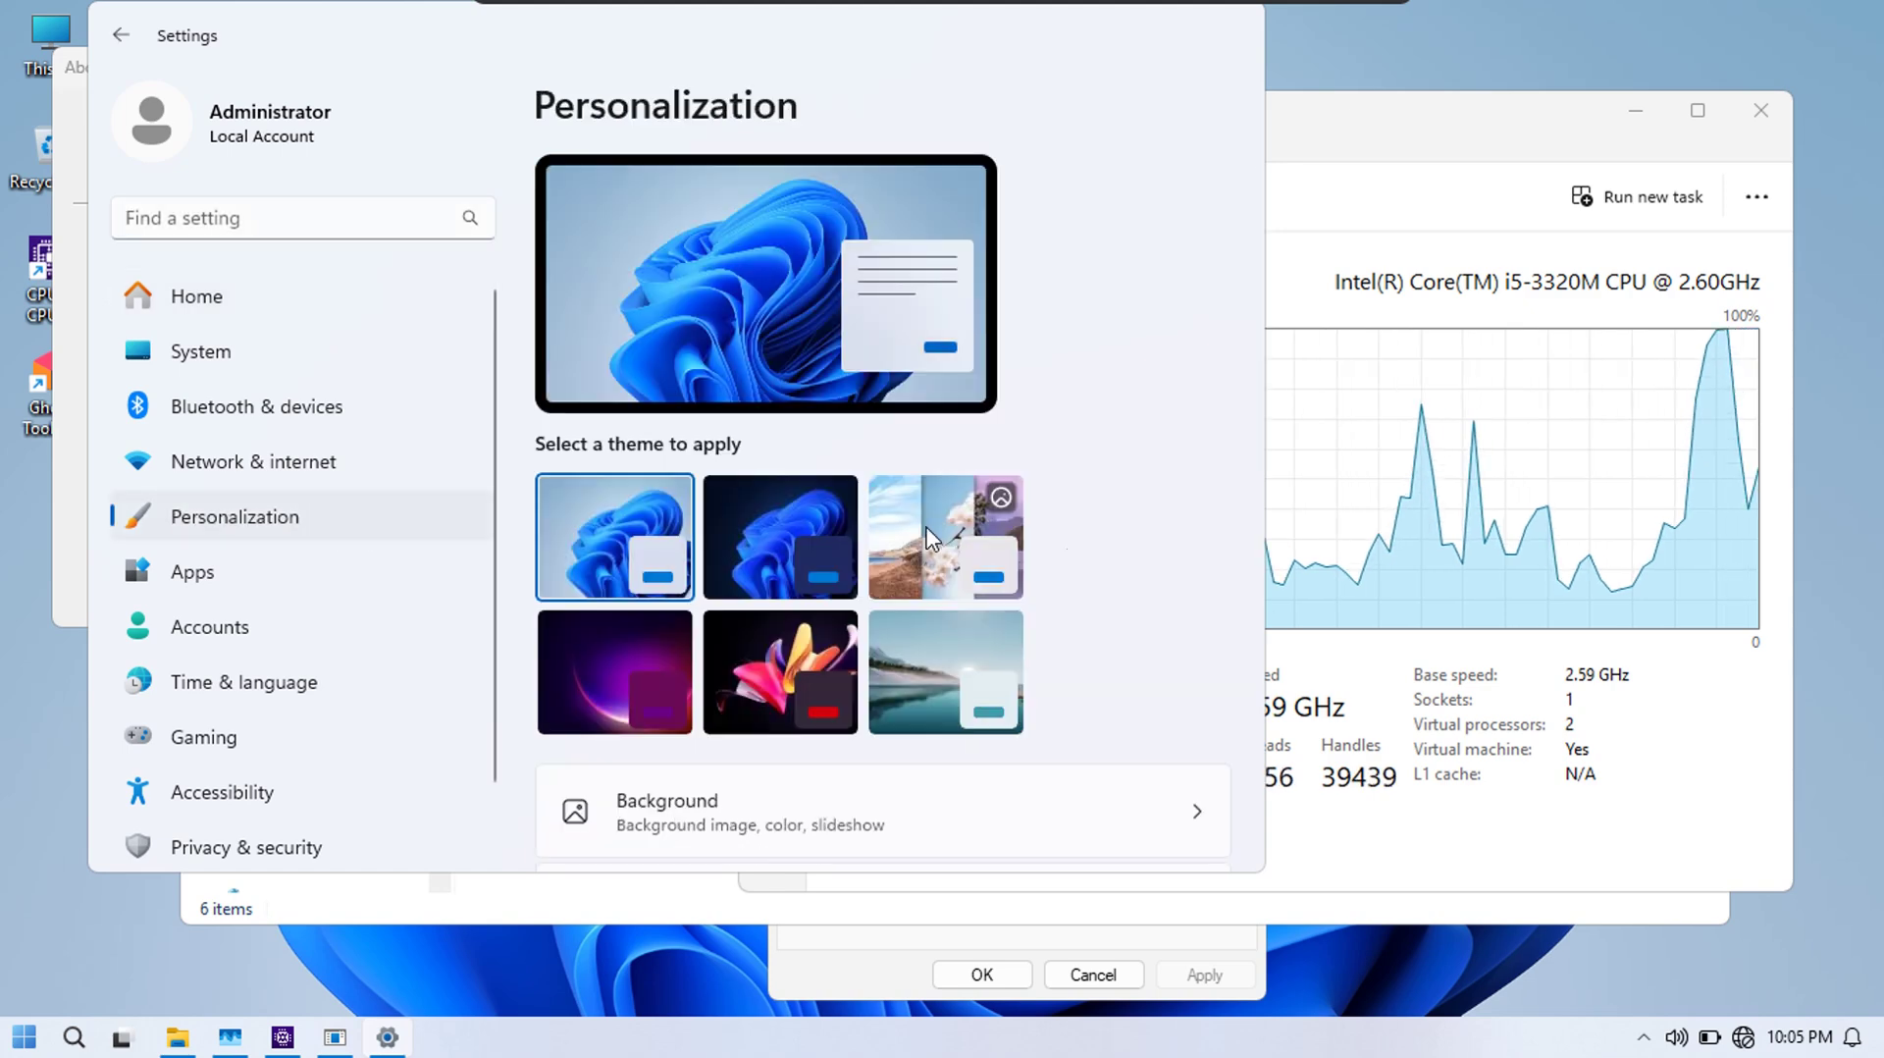
pyautogui.scroll(-5, 1123, 550)
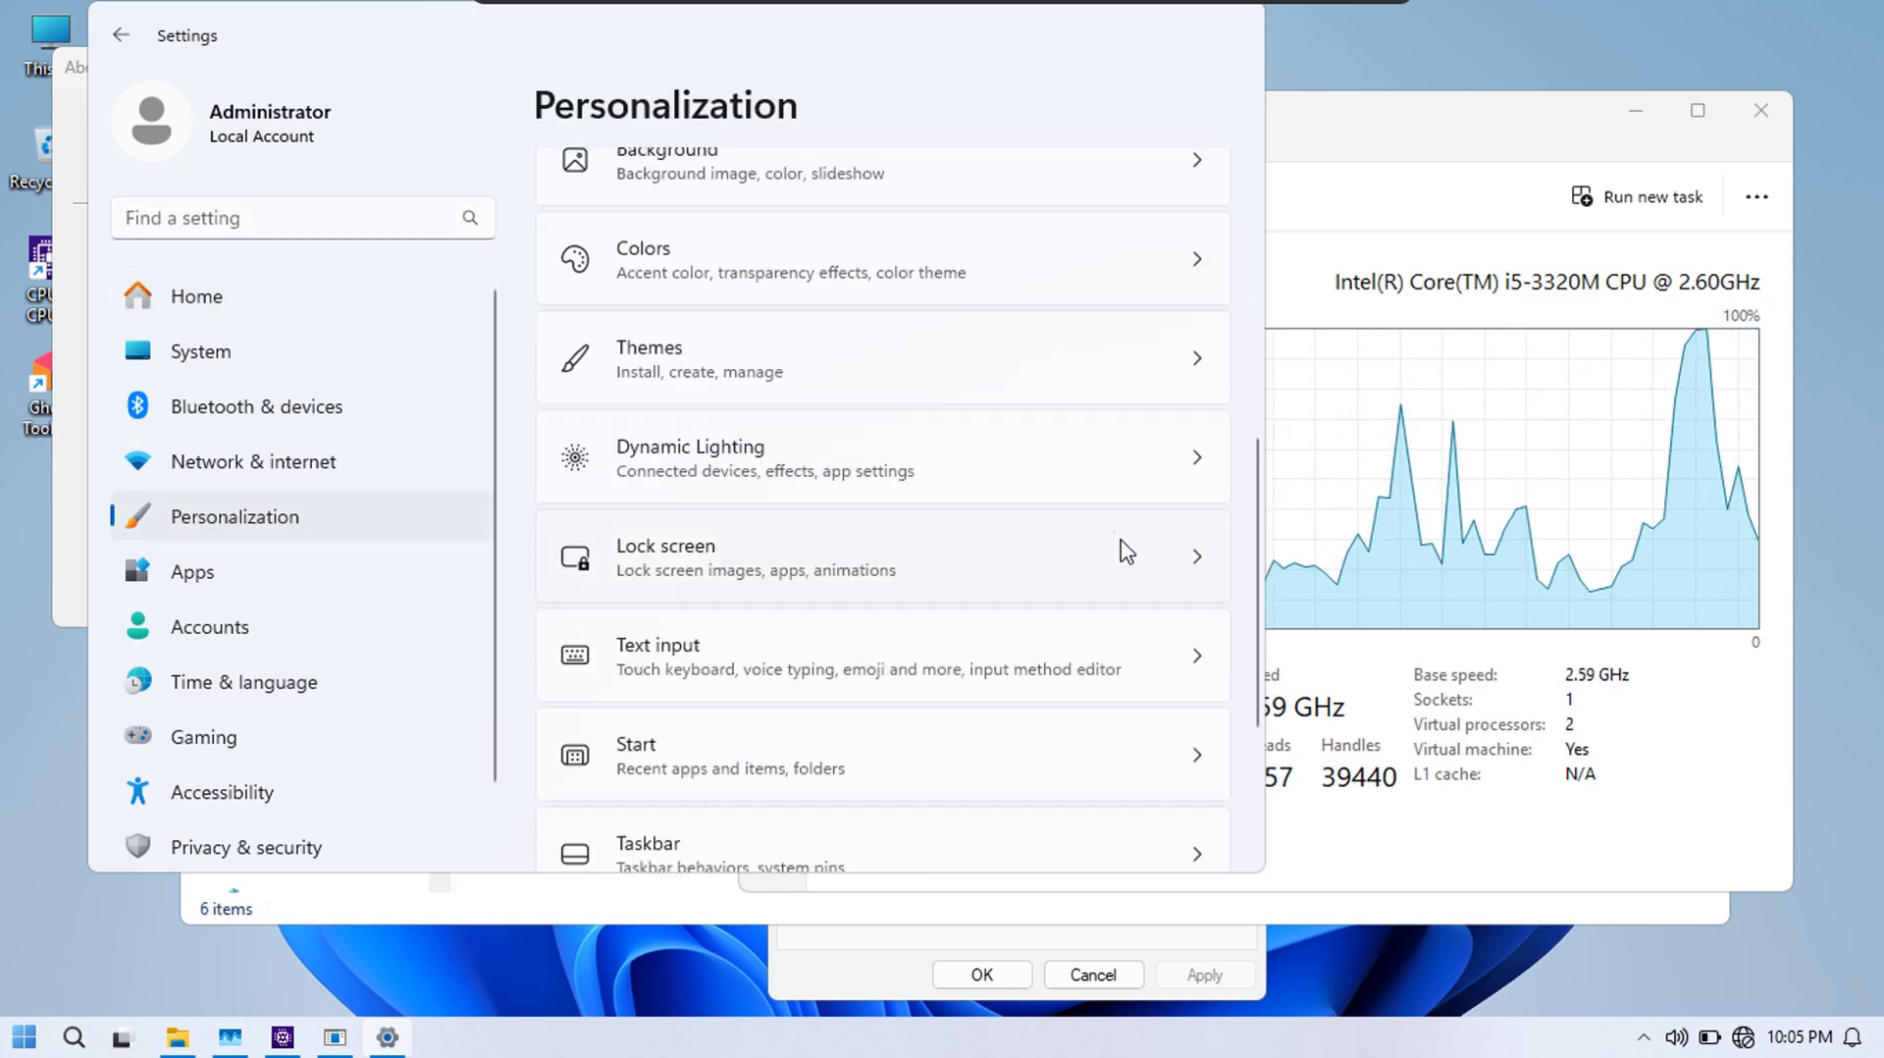
pyautogui.click(998, 370)
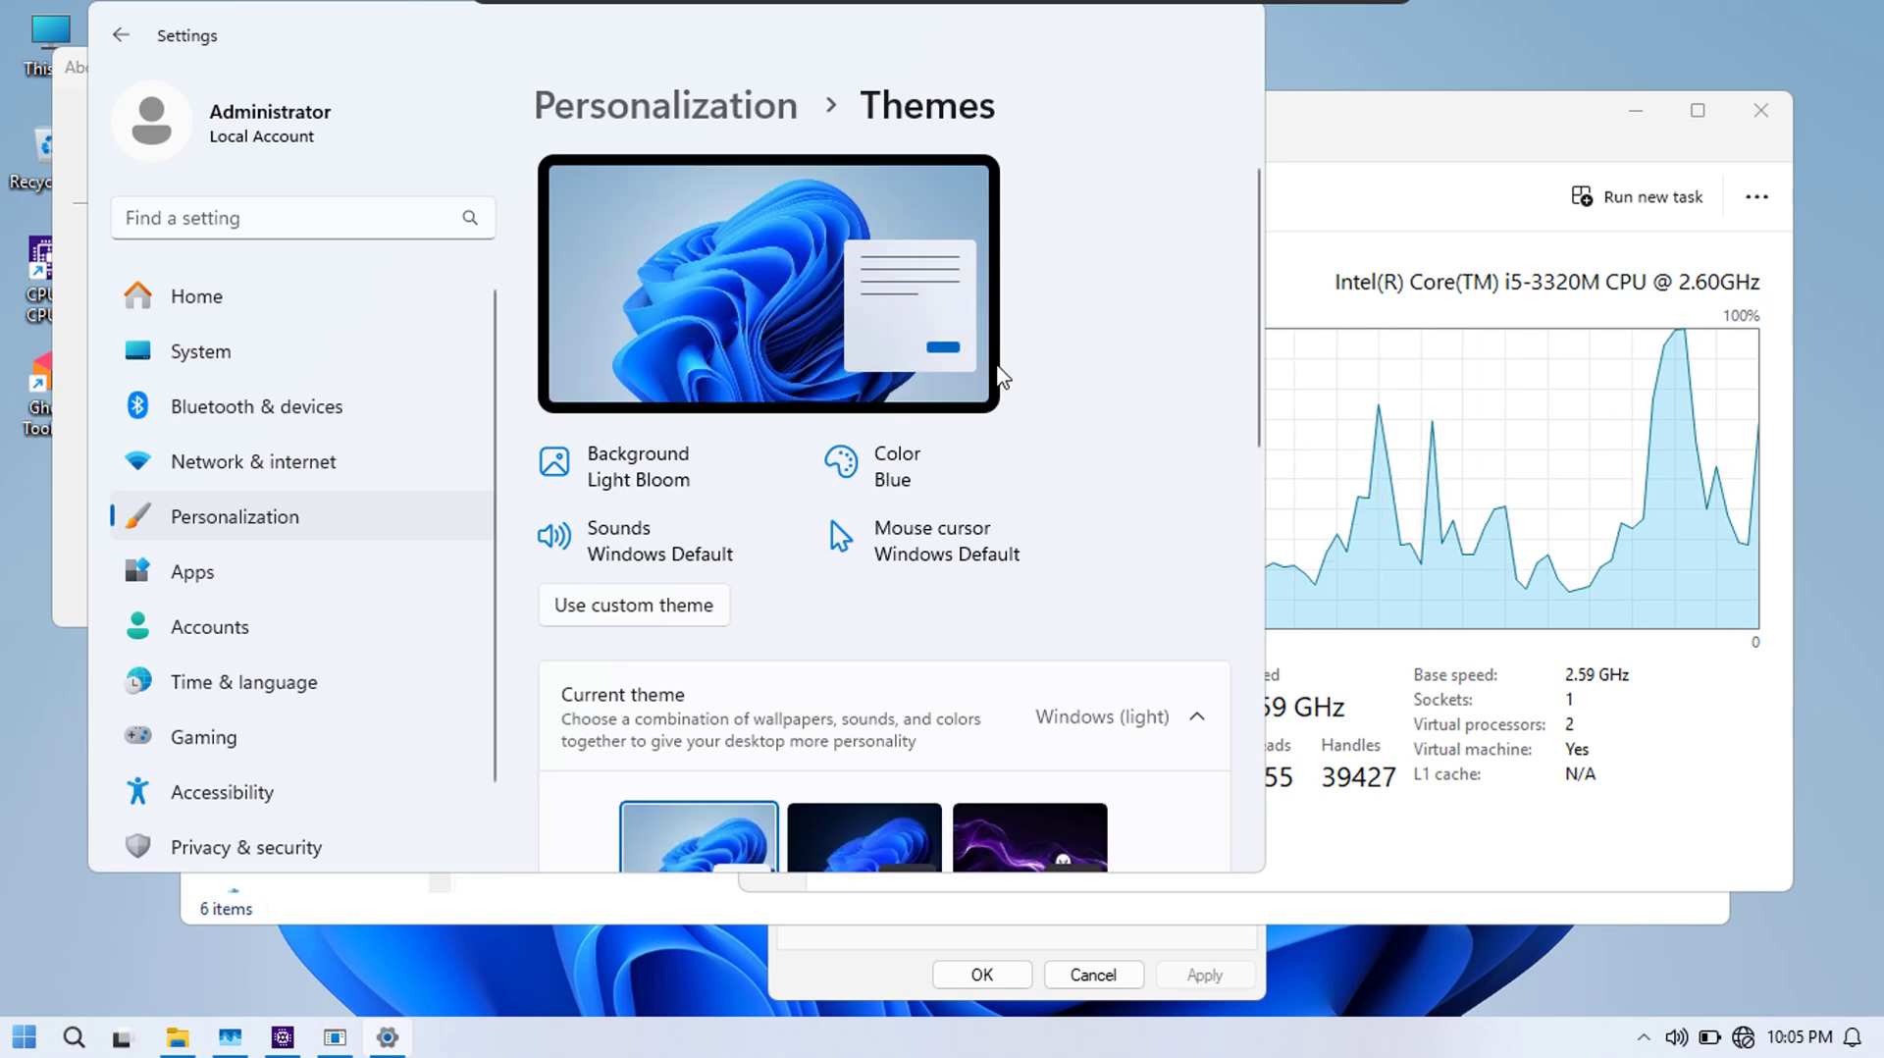
pyautogui.scroll(-5, 1147, 441)
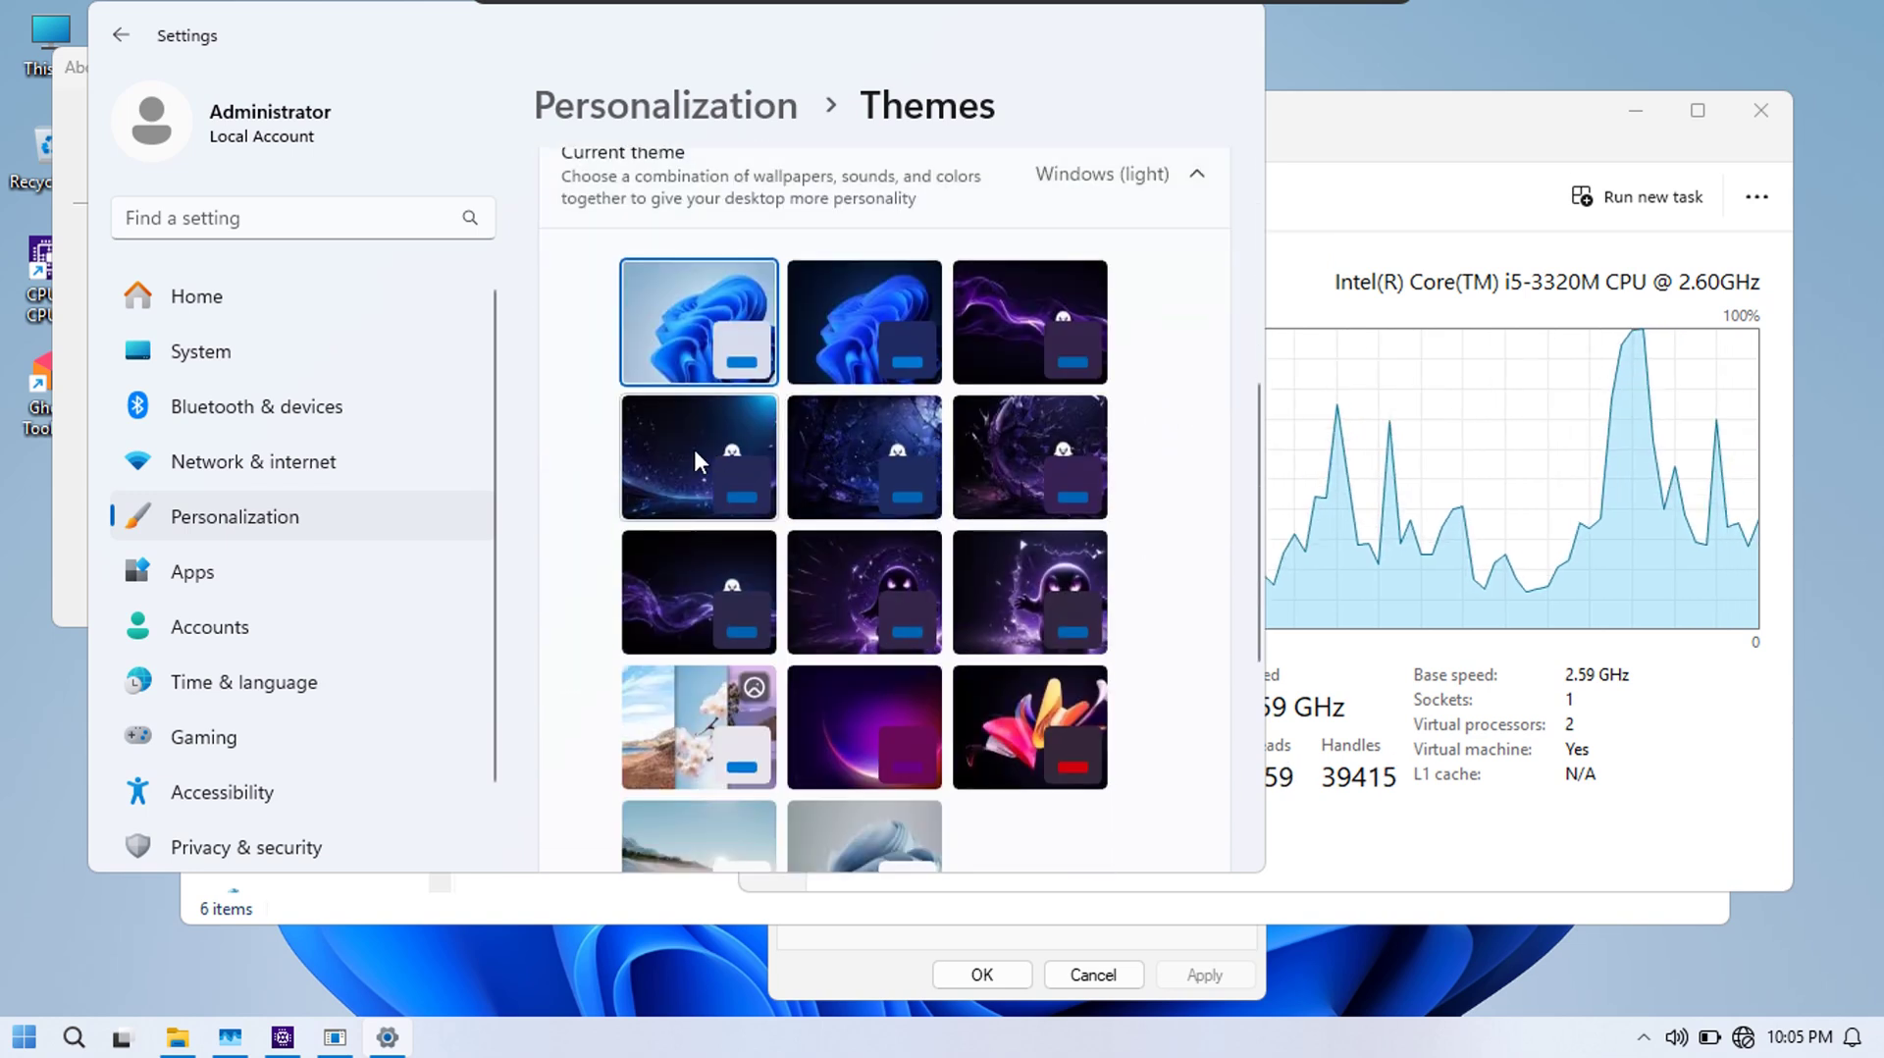
pyautogui.click(867, 450)
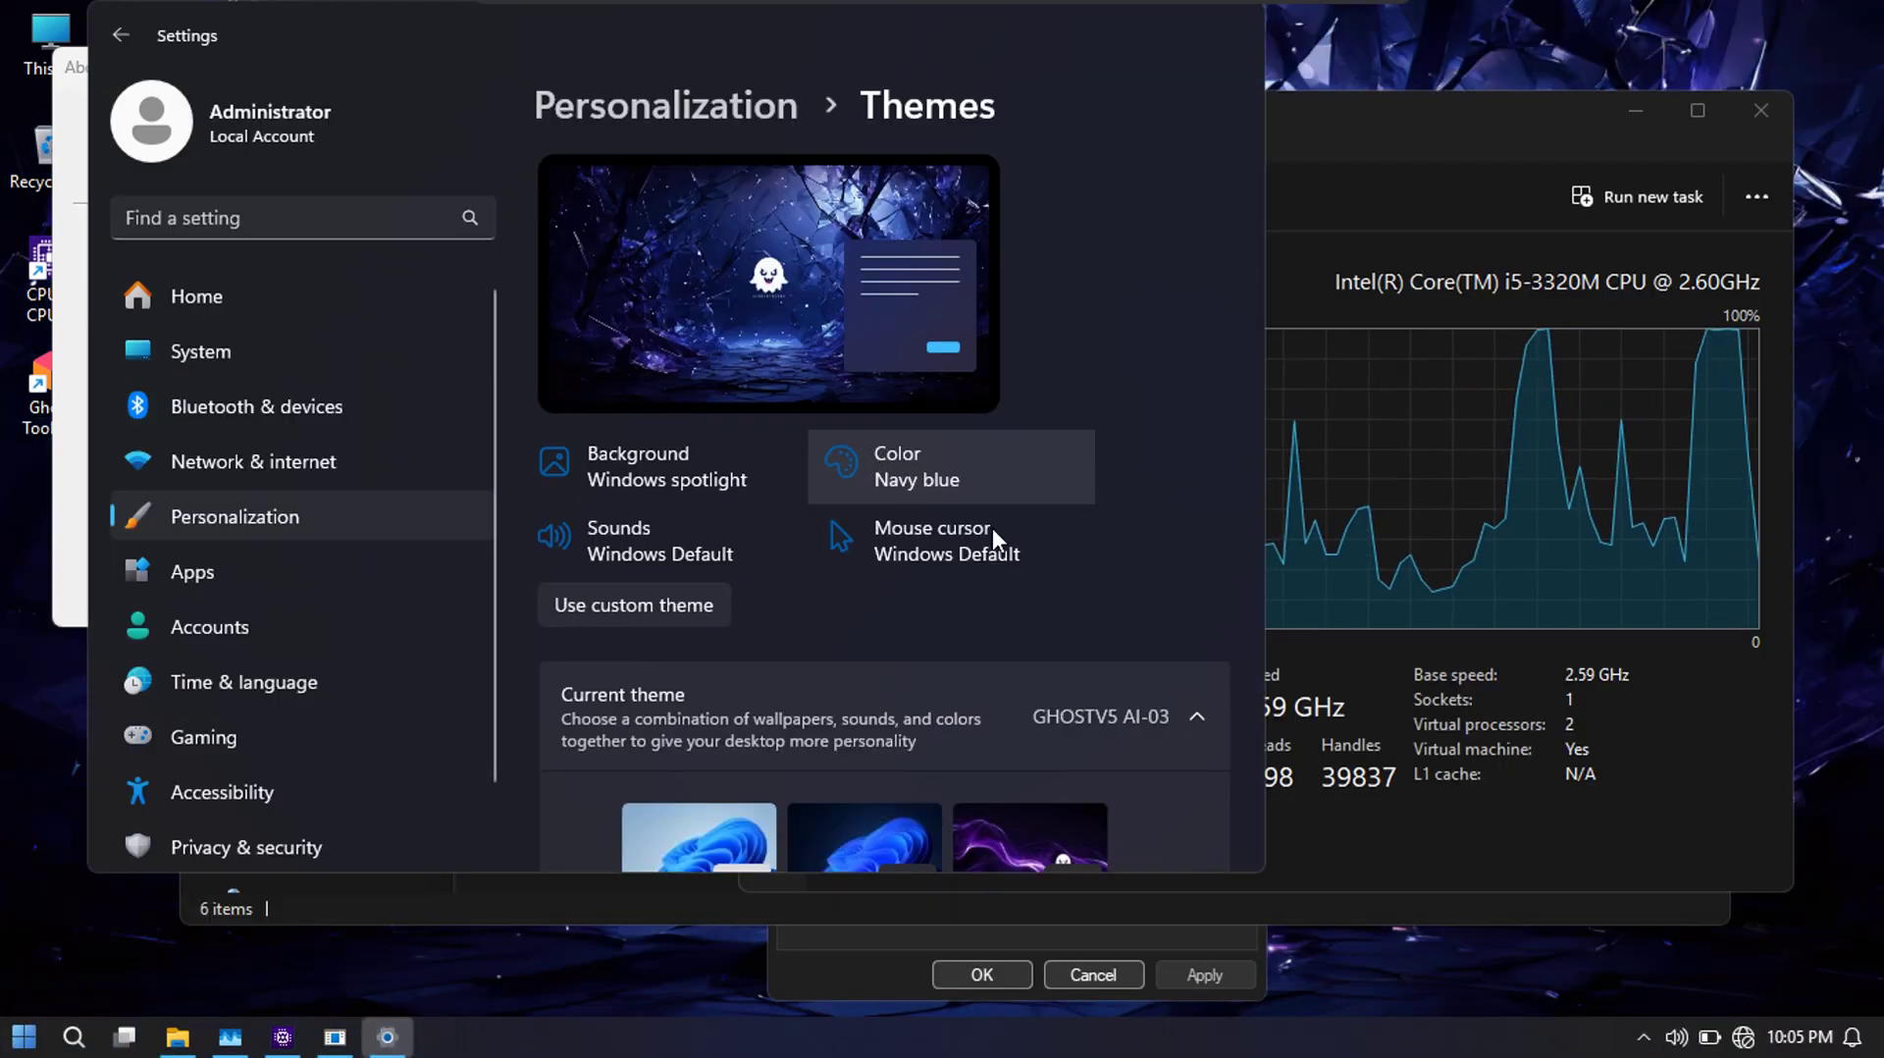
# Close the Local Disk (C:) Properties, About Windows, CPU-Z, Settings and File Explorer windows, and return to Task Manager
pyautogui.click(1324, 830)
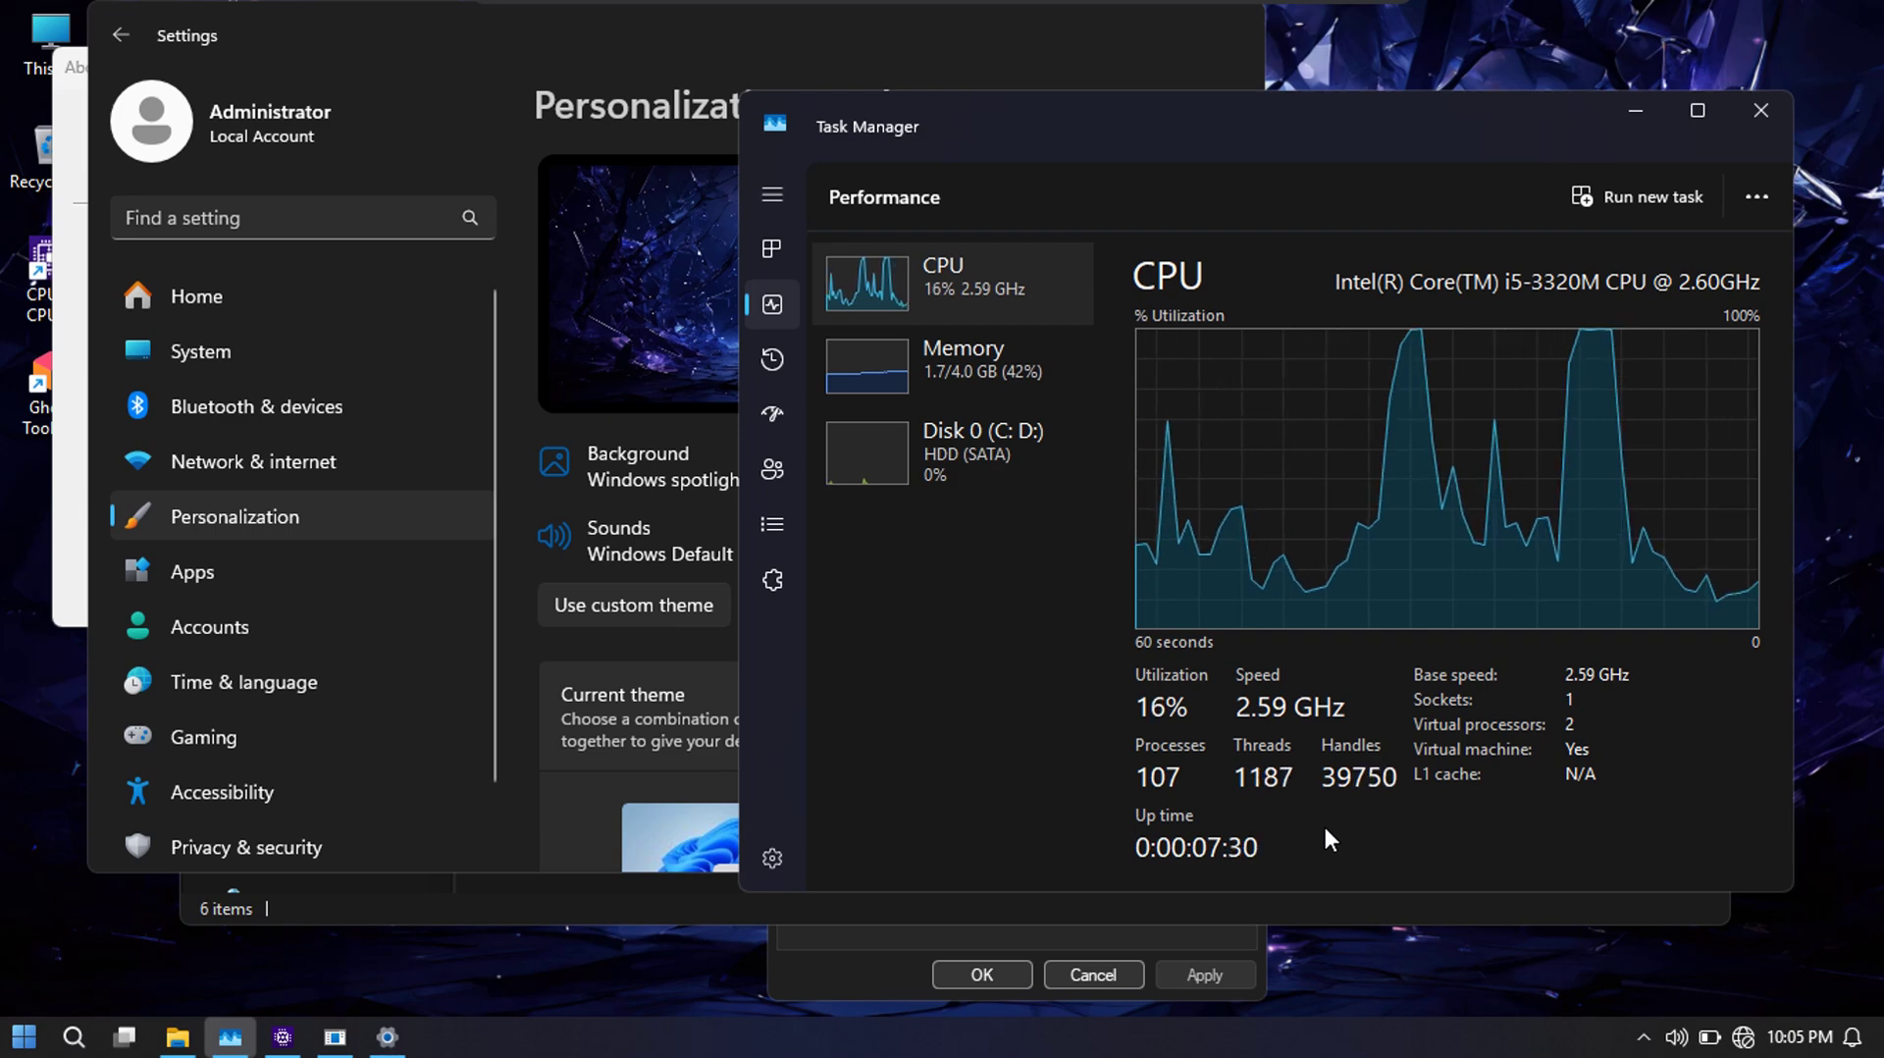
pyautogui.click(125, 1038)
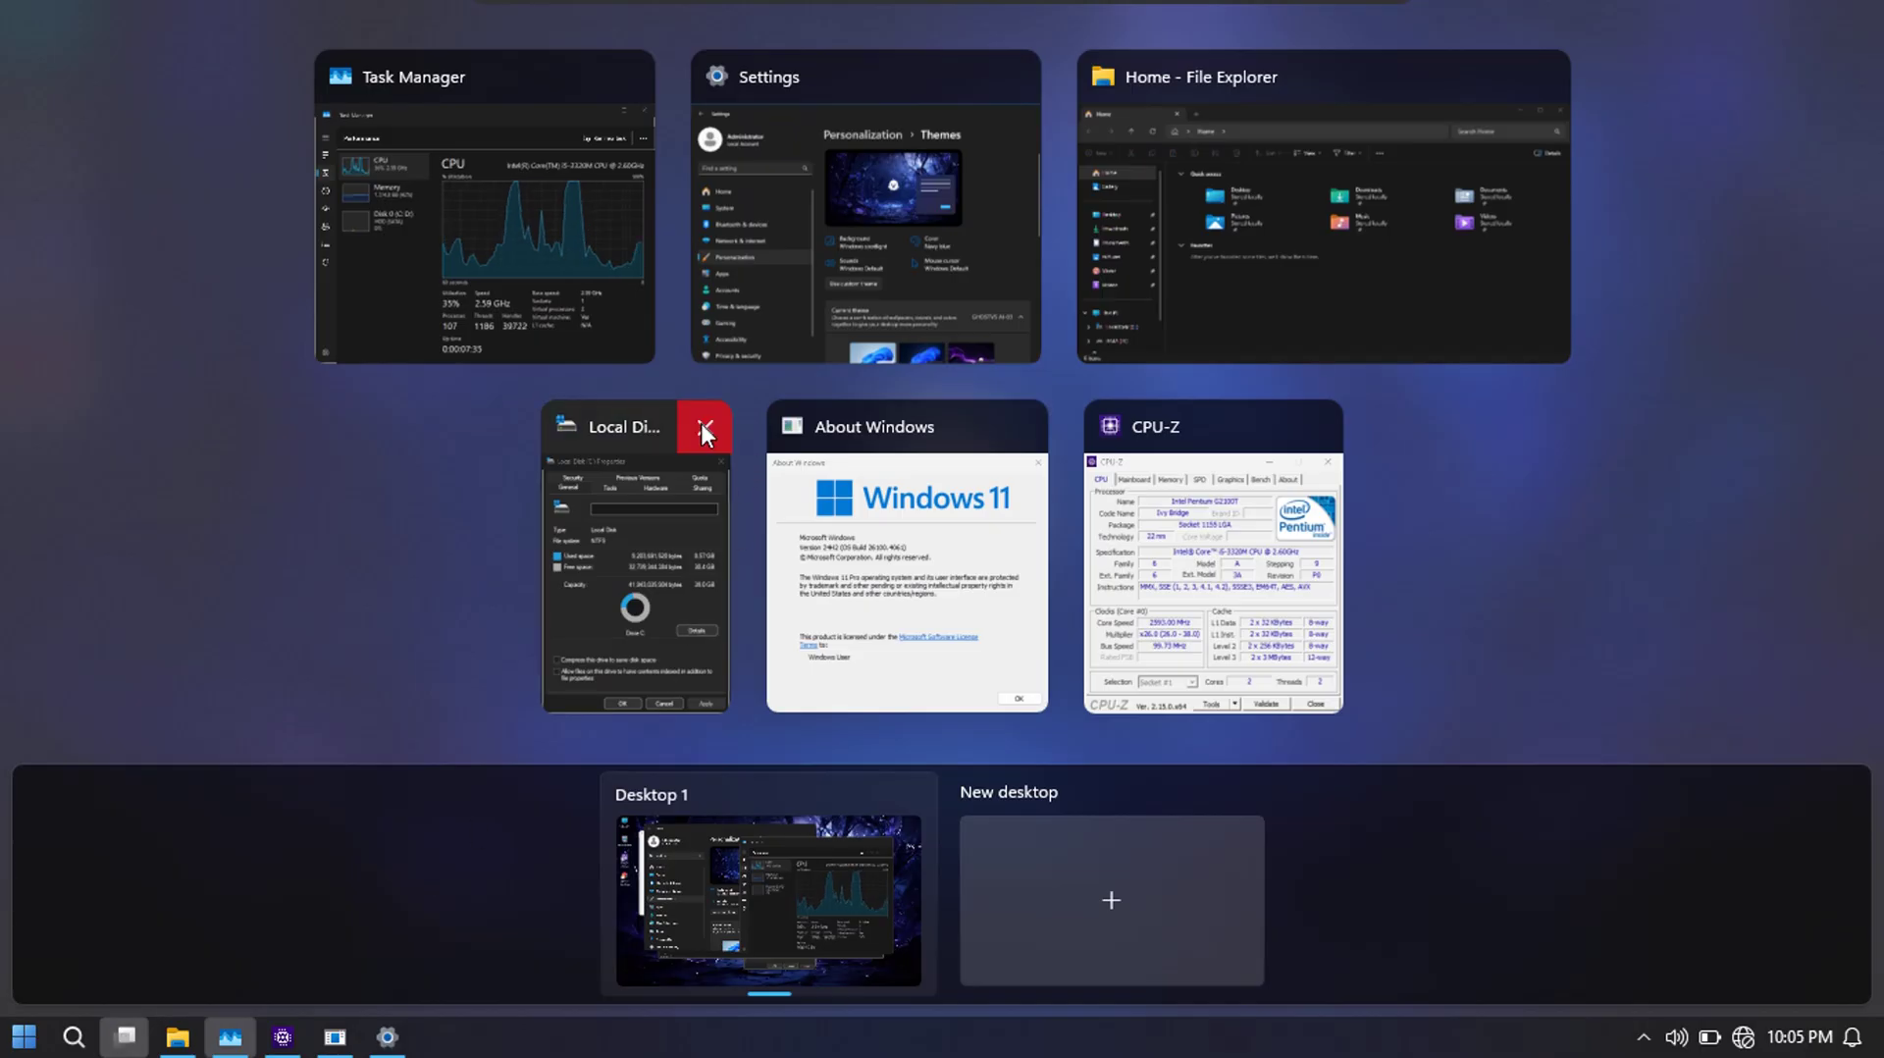
pyautogui.click(702, 424)
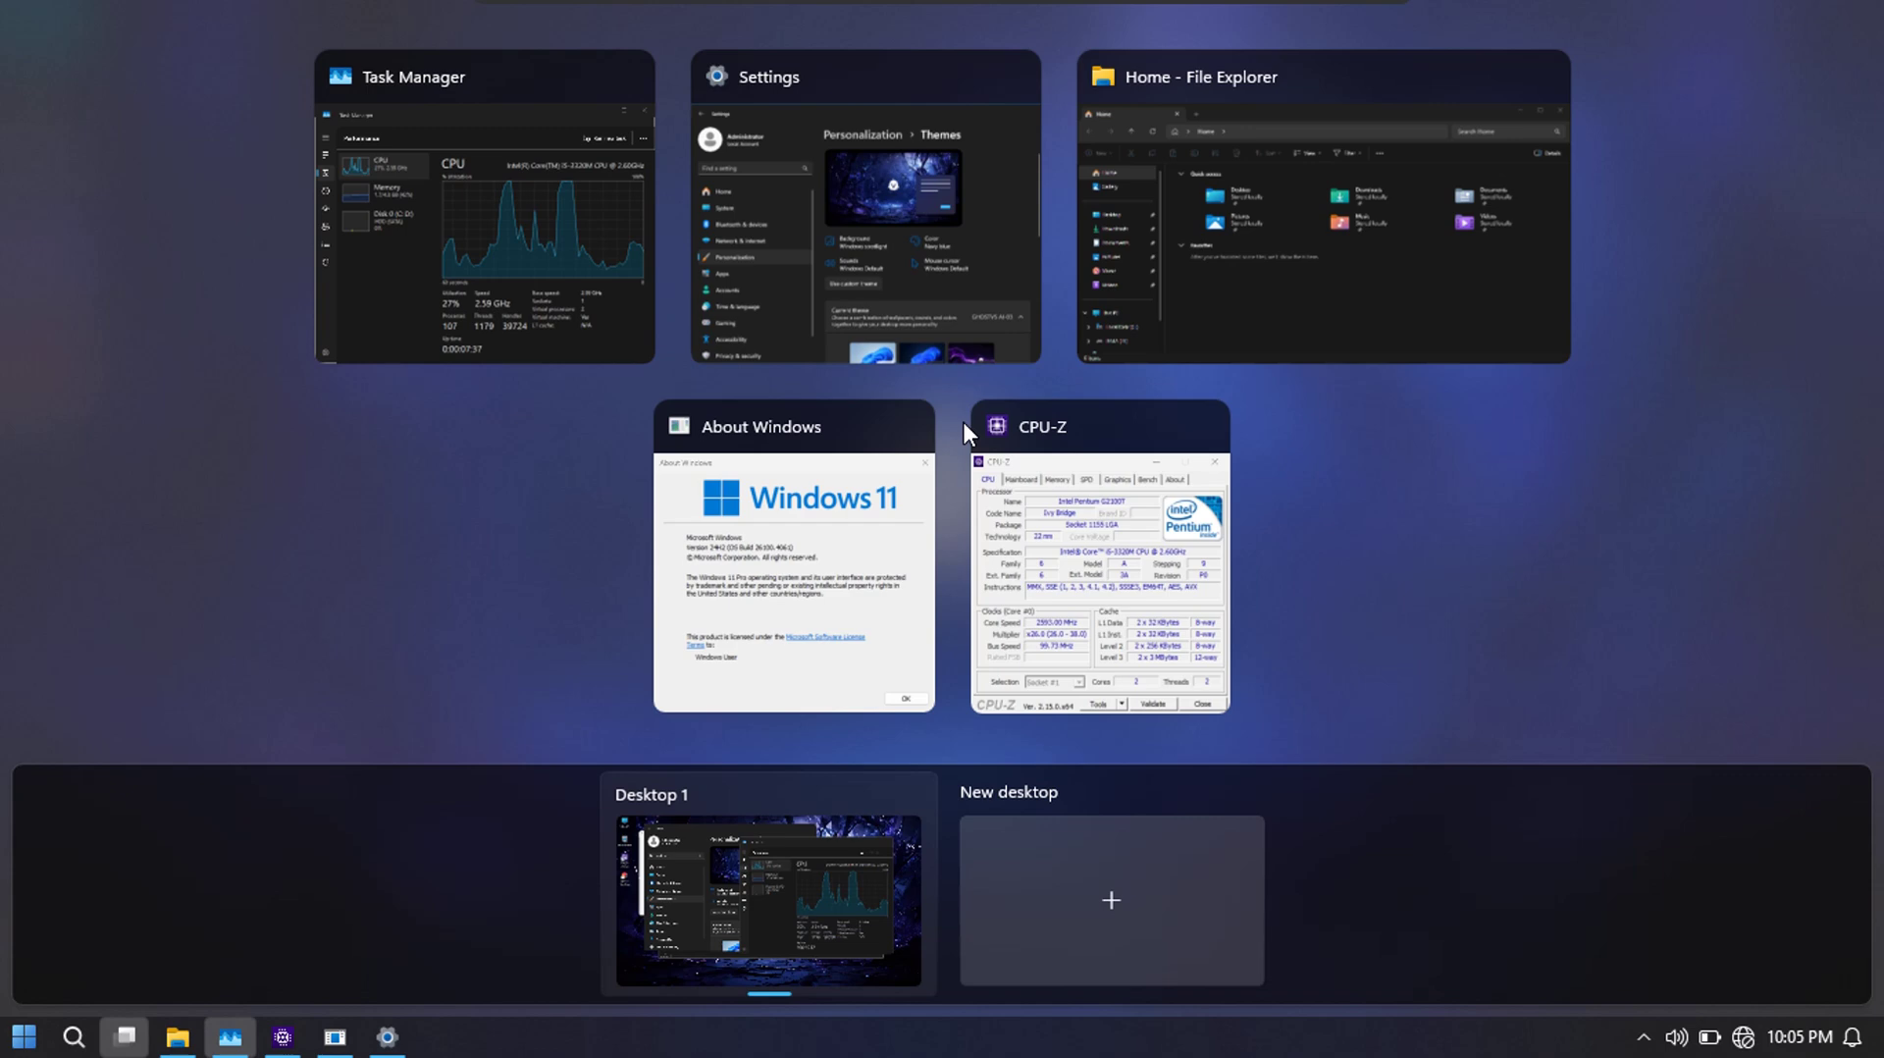
pyautogui.click(903, 426)
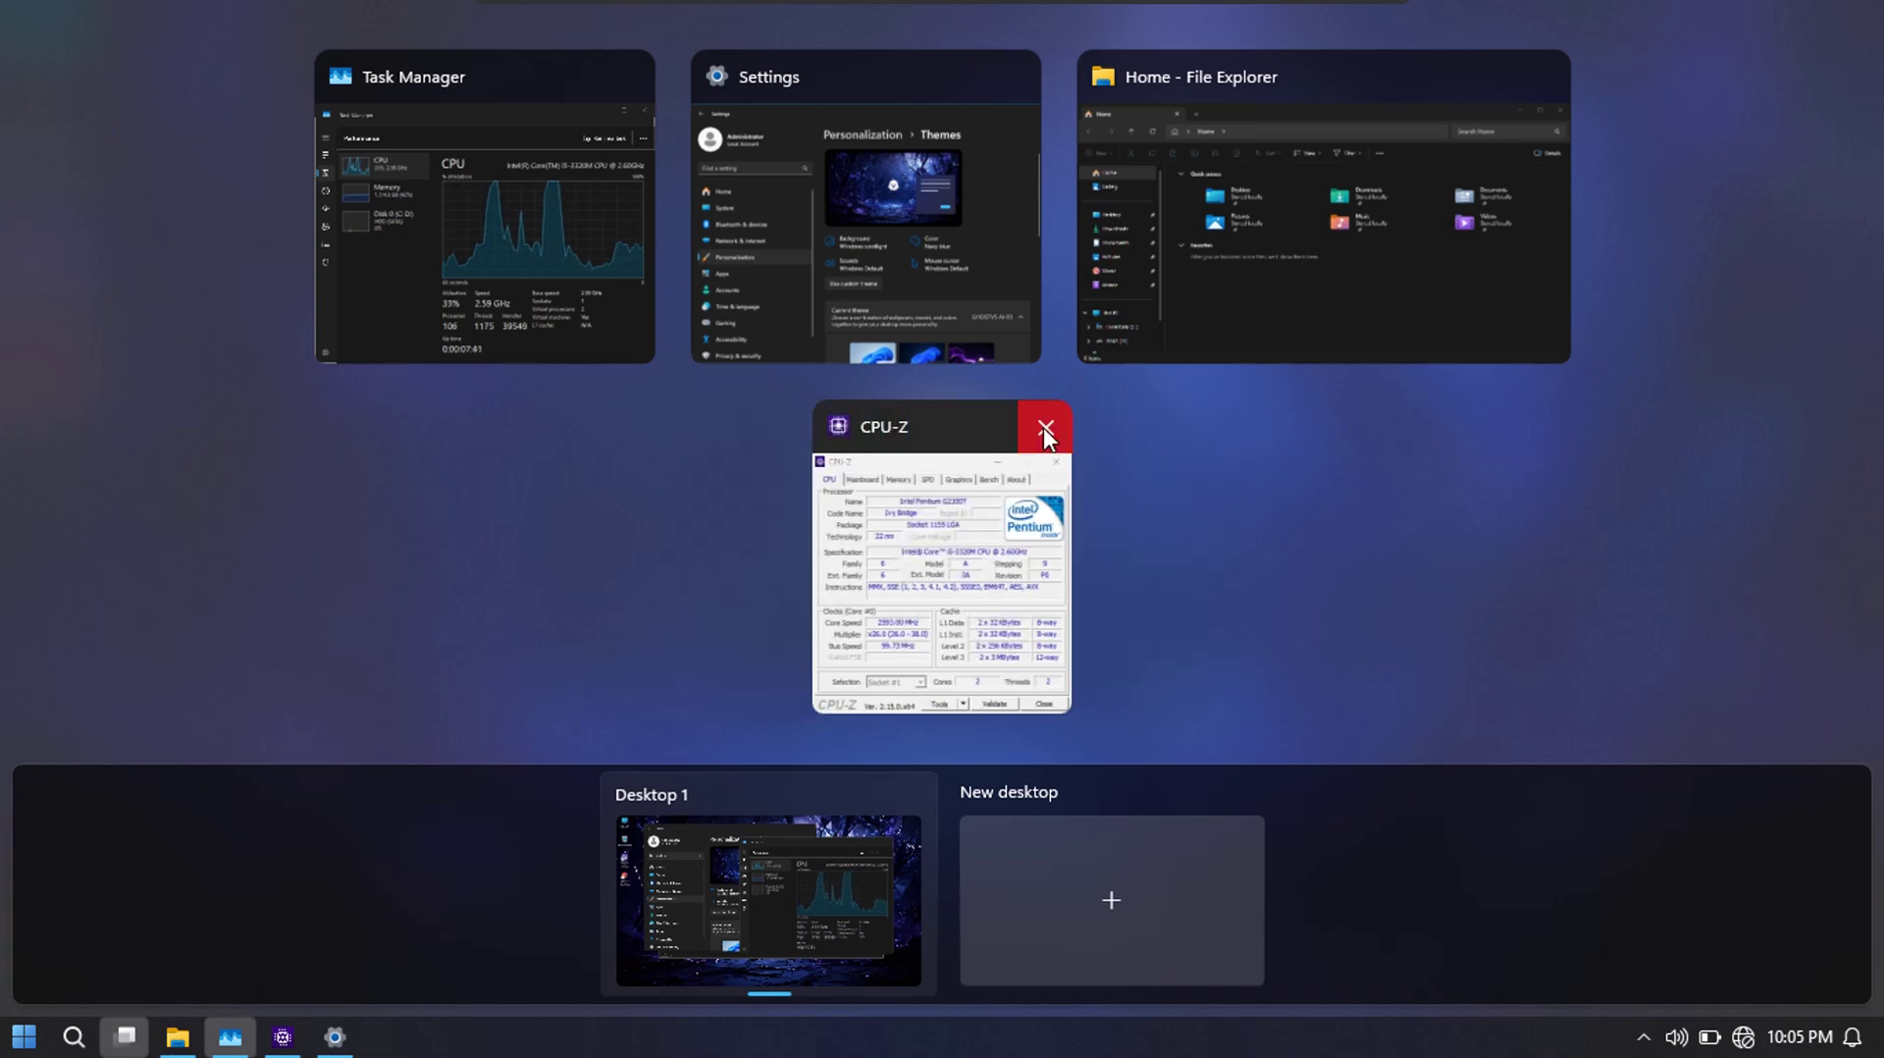
pyautogui.click(1045, 426)
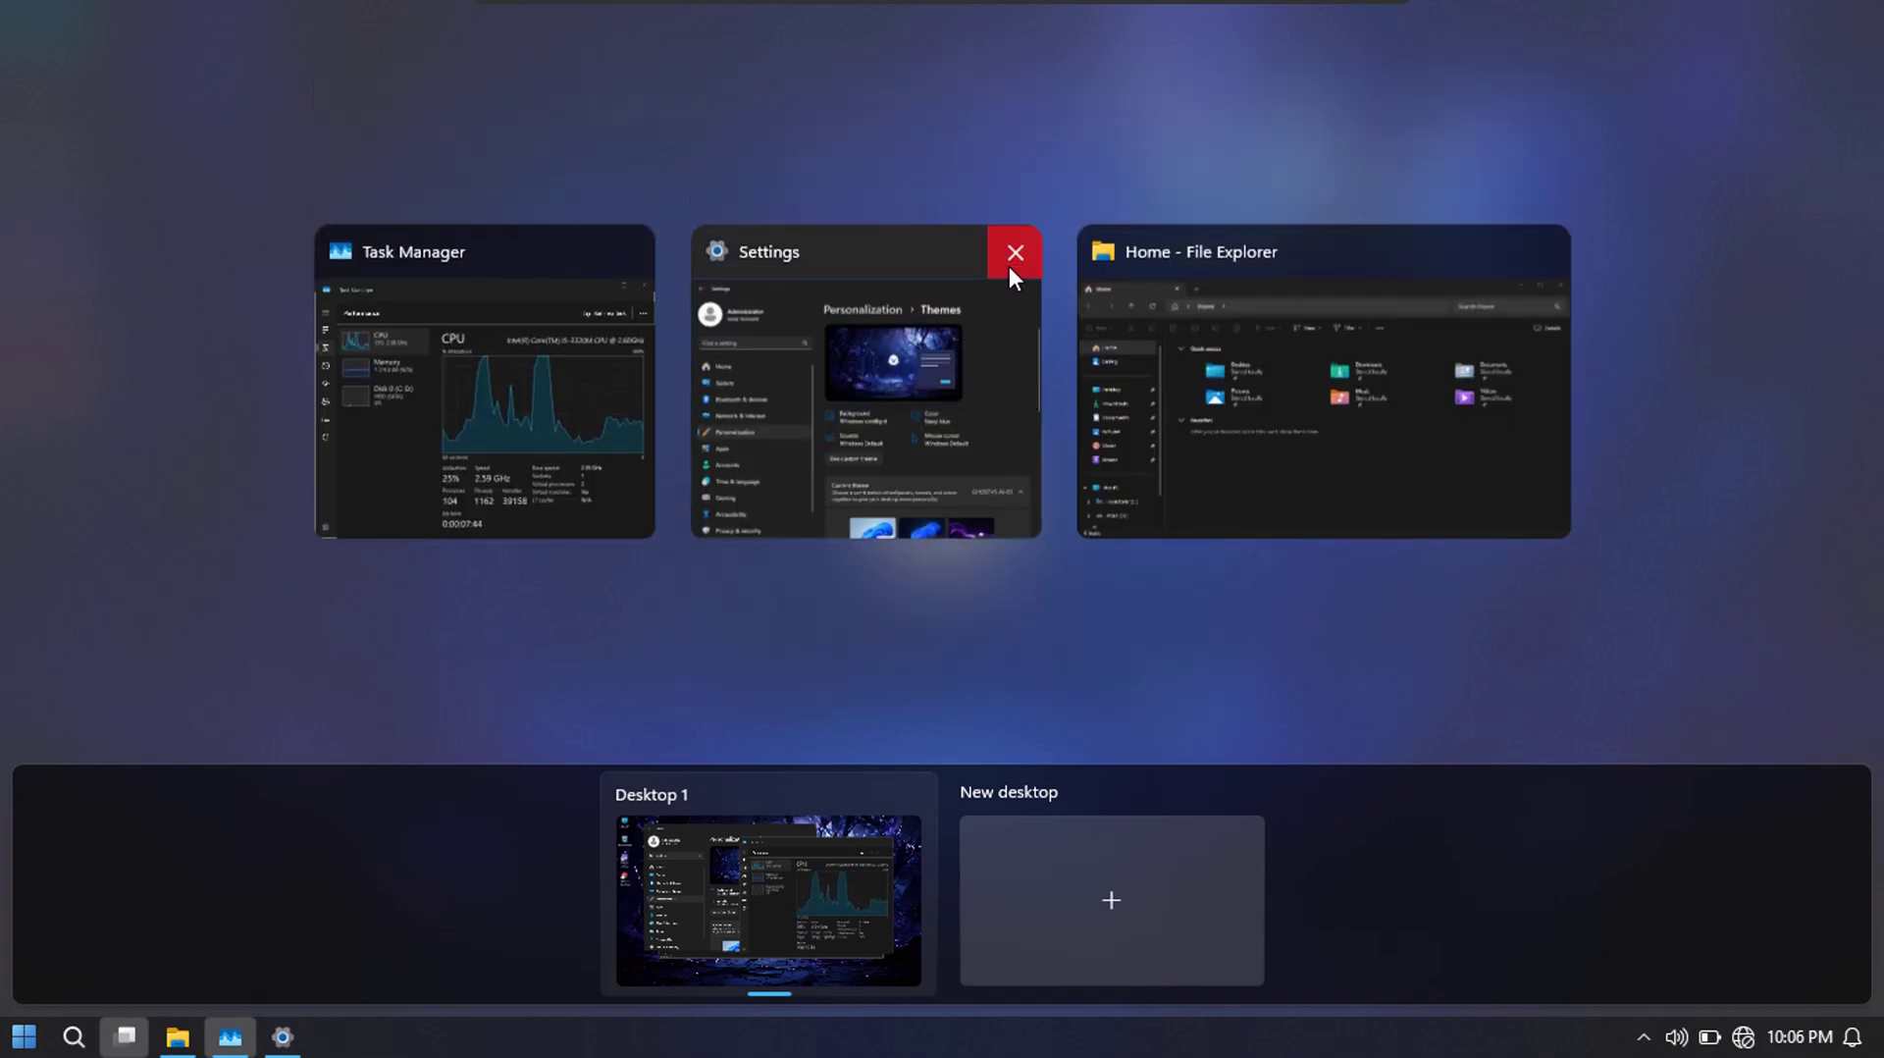
pyautogui.click(1011, 268)
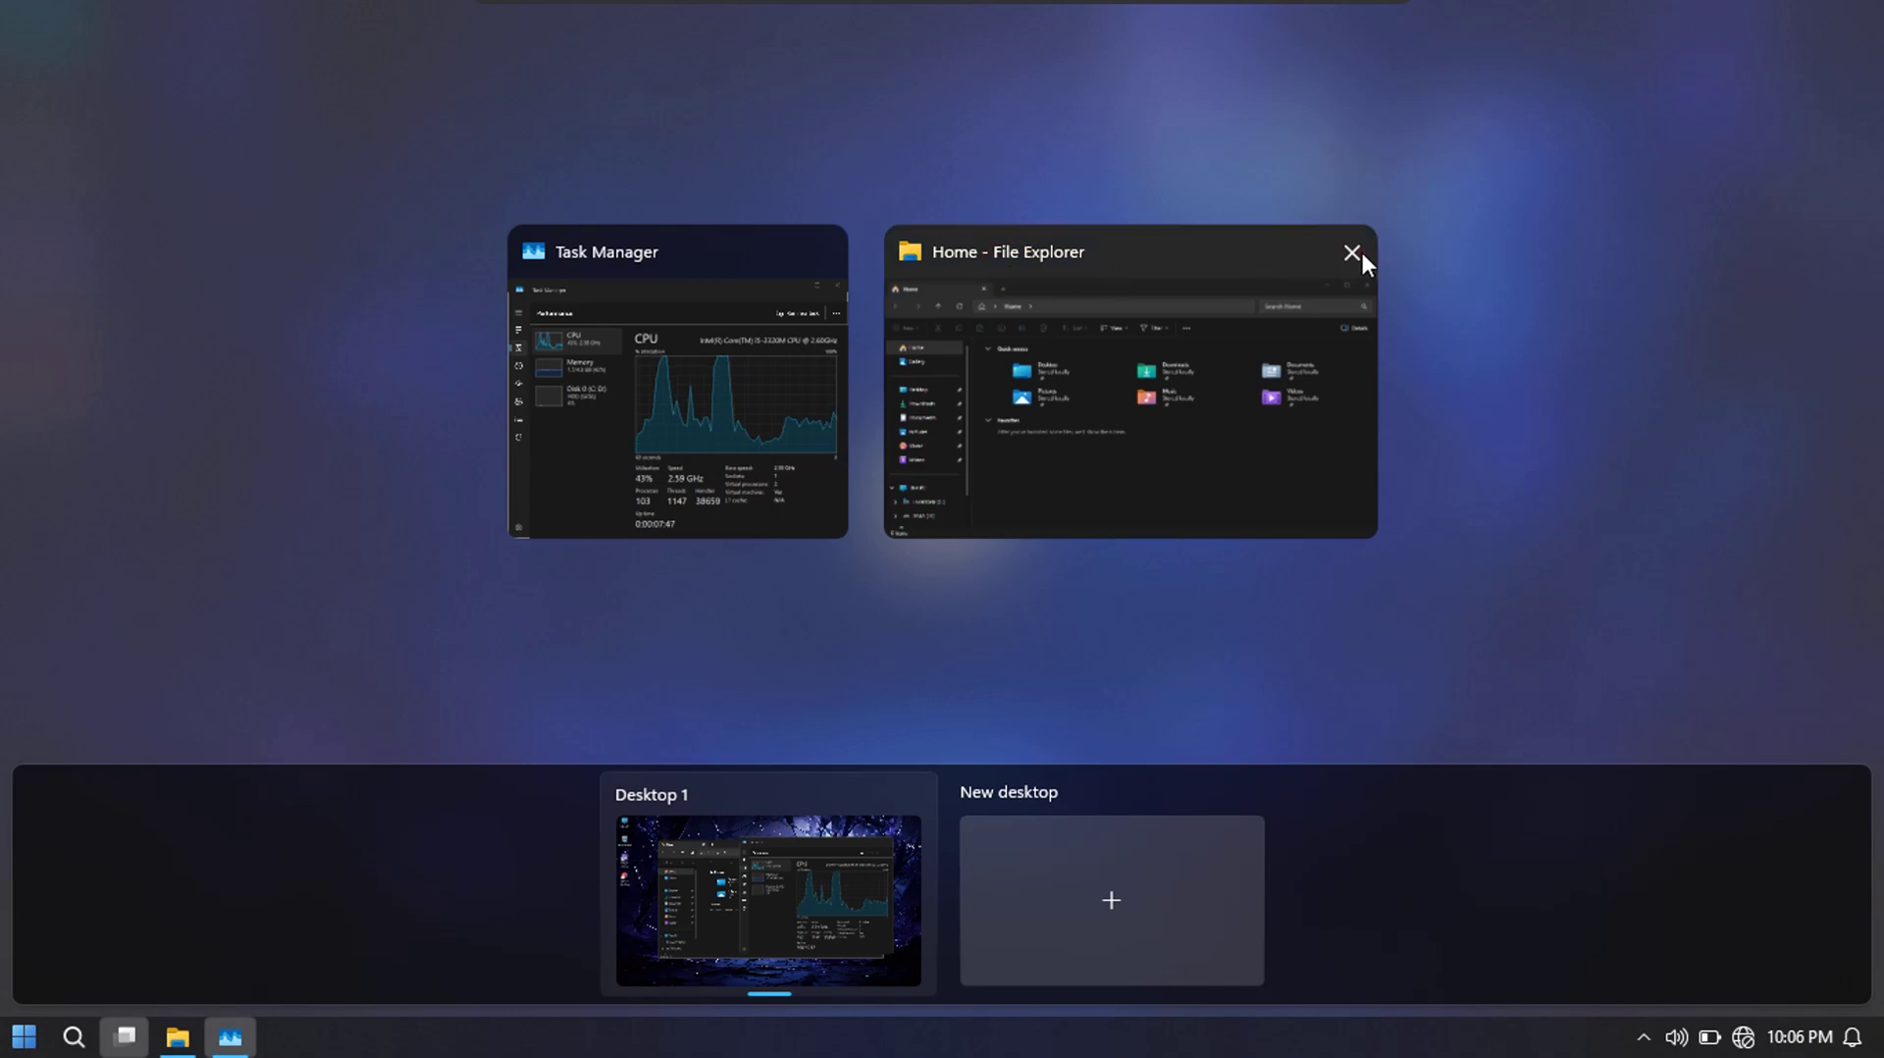
pyautogui.click(1359, 251)
pyautogui.click(939, 361)
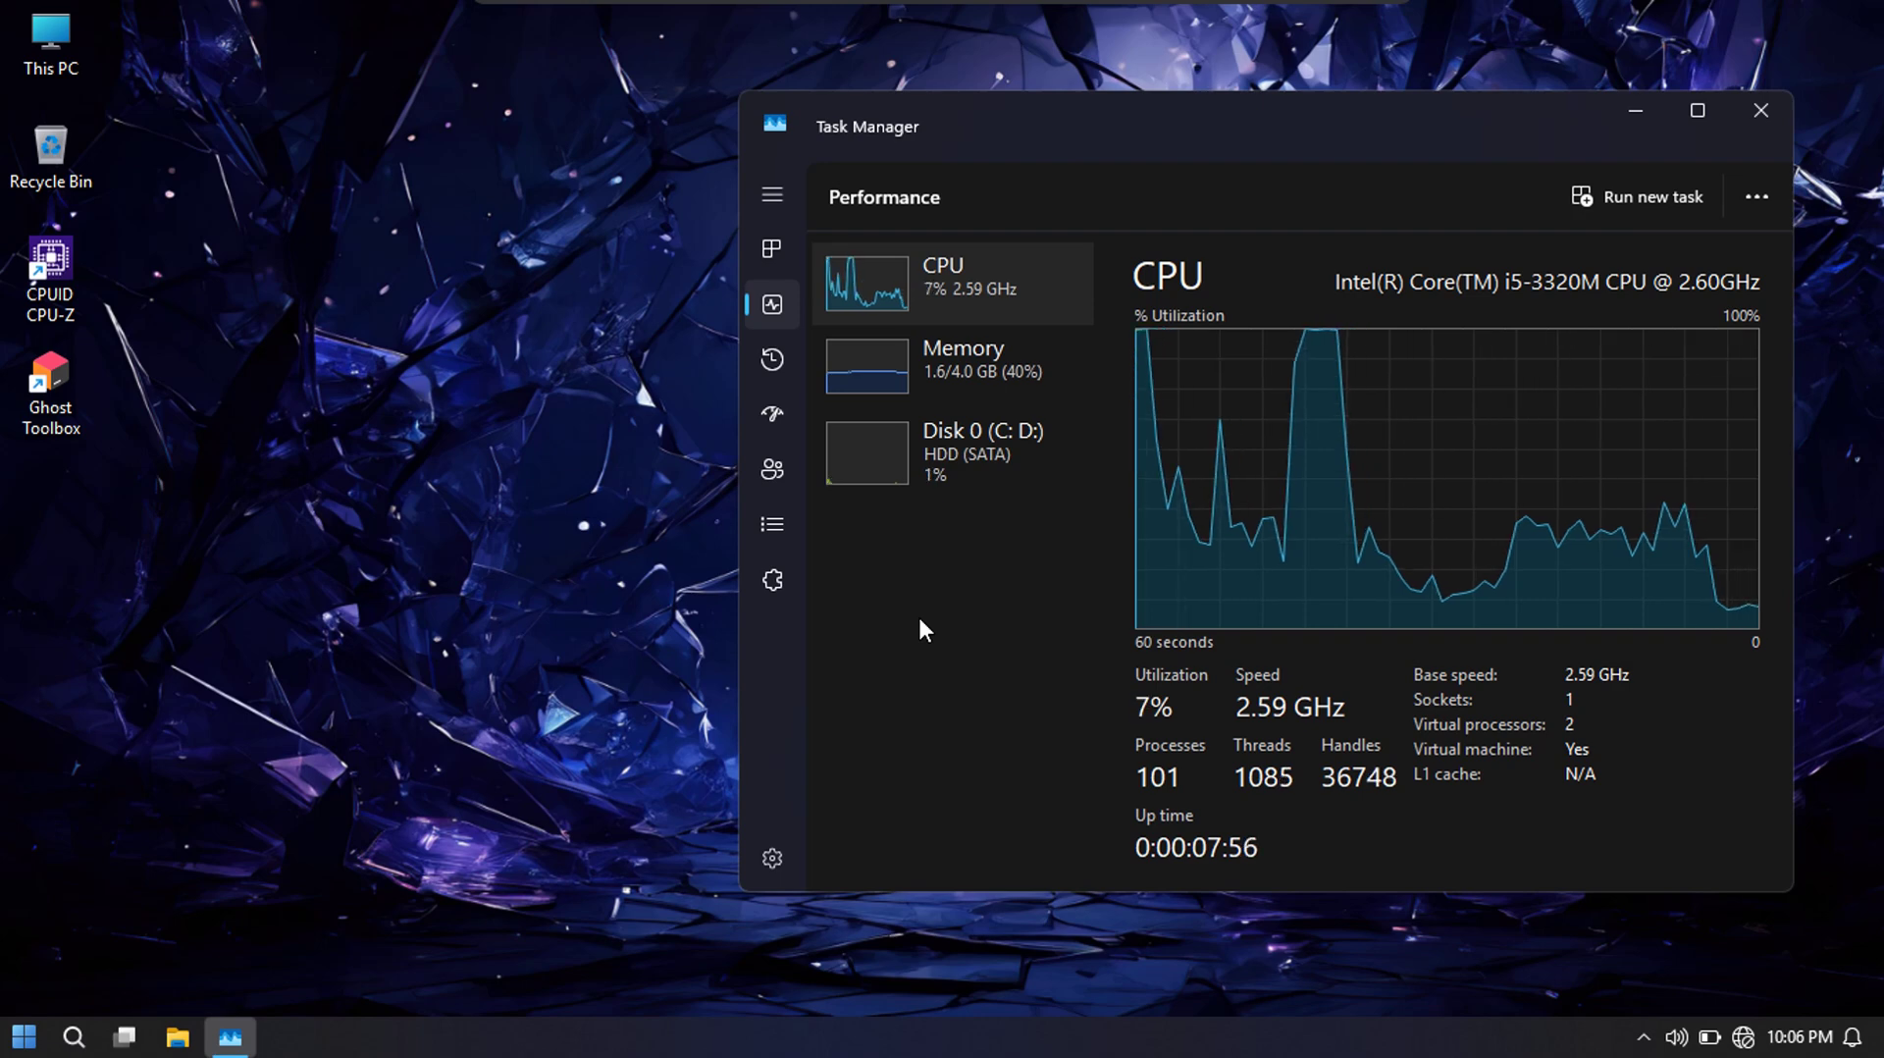
# Display the memory performance in Task Manager and run the desktop's Ghost Mode Reduce Memory command
pyautogui.click(950, 374)
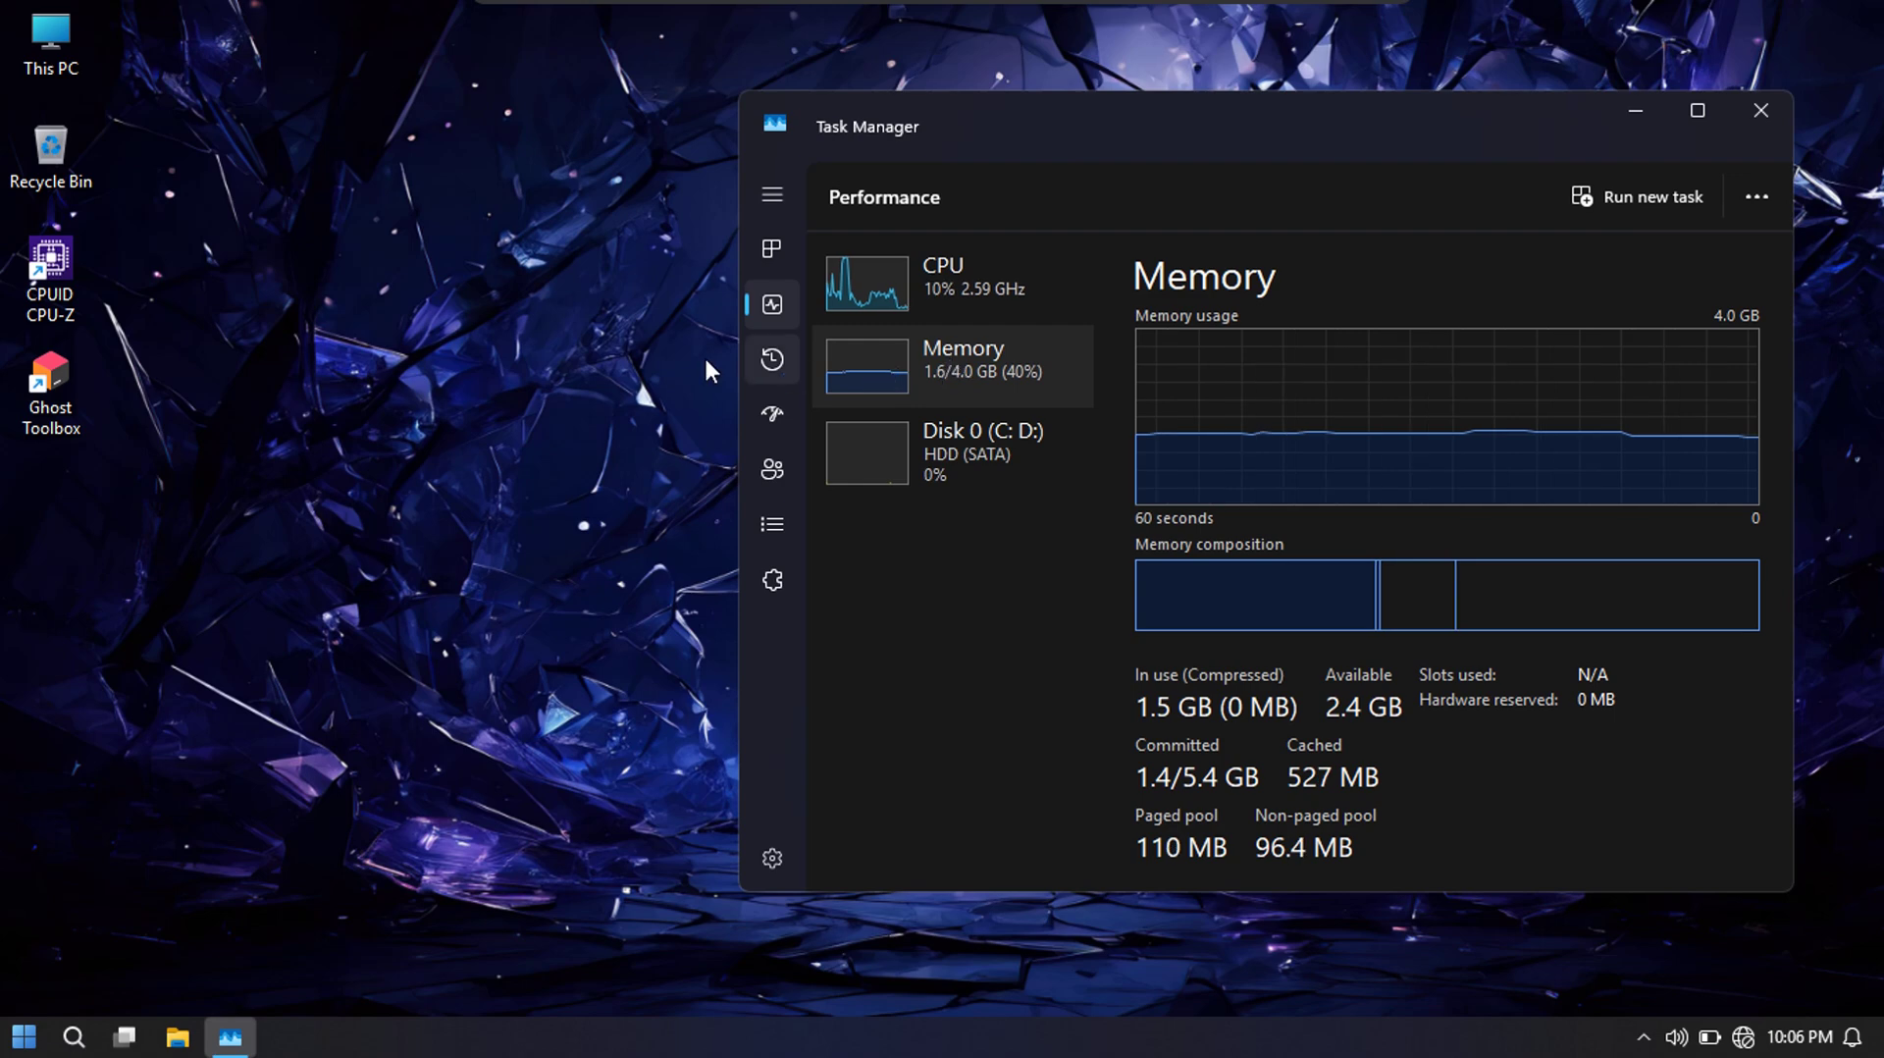
pyautogui.rightClick(265, 354)
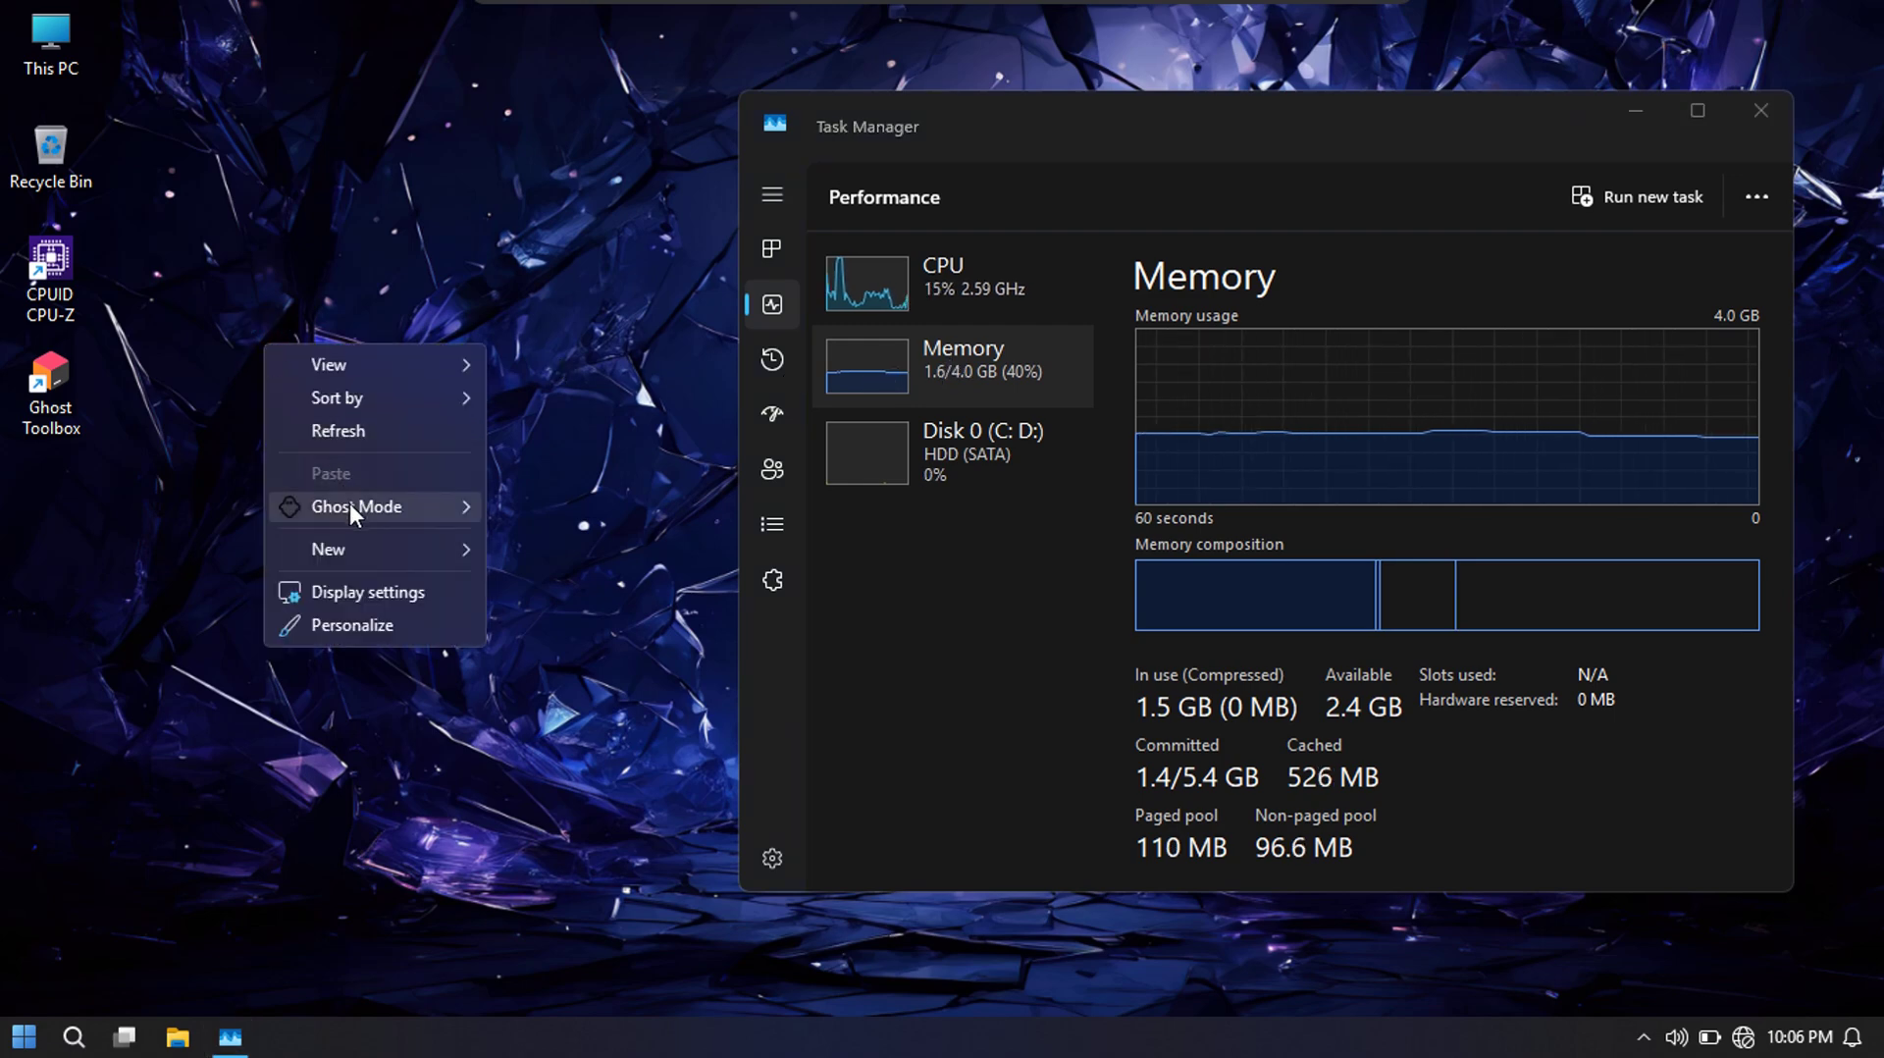
pyautogui.moveTo(351, 509)
pyautogui.moveTo(624, 512)
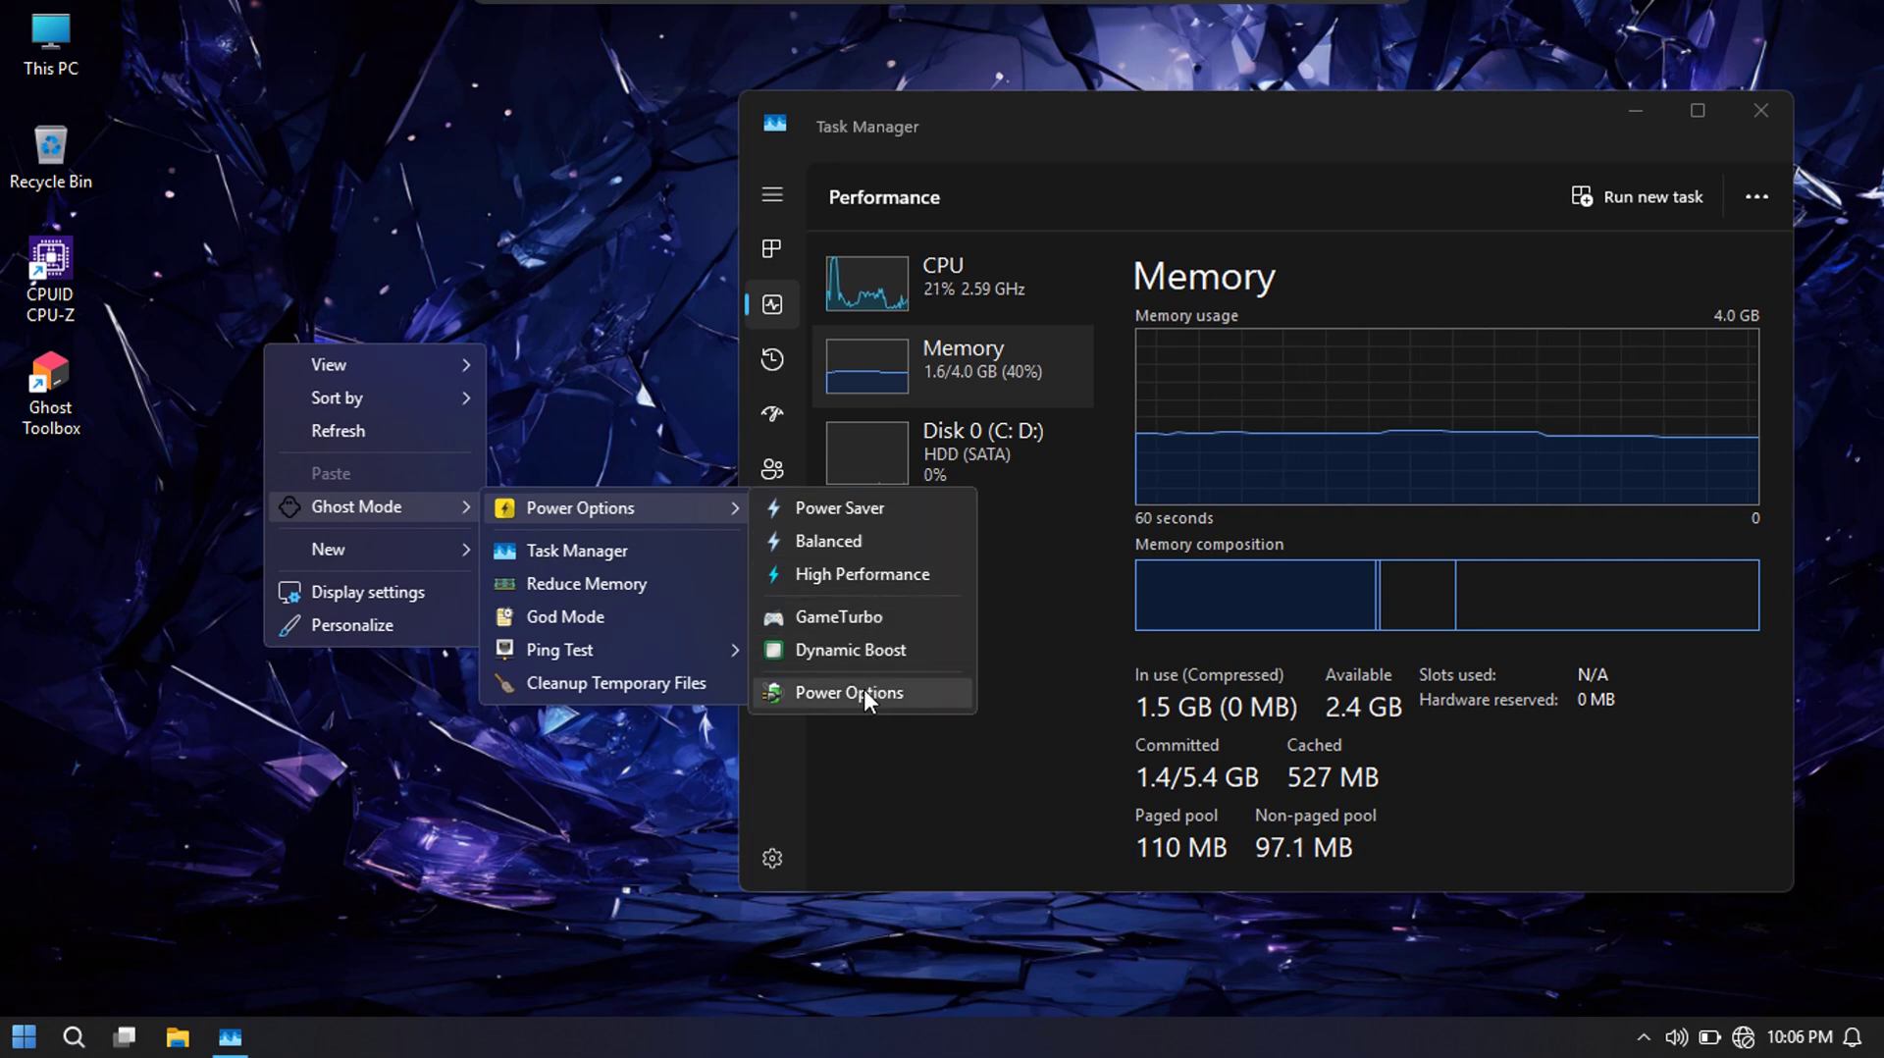
pyautogui.click(628, 586)
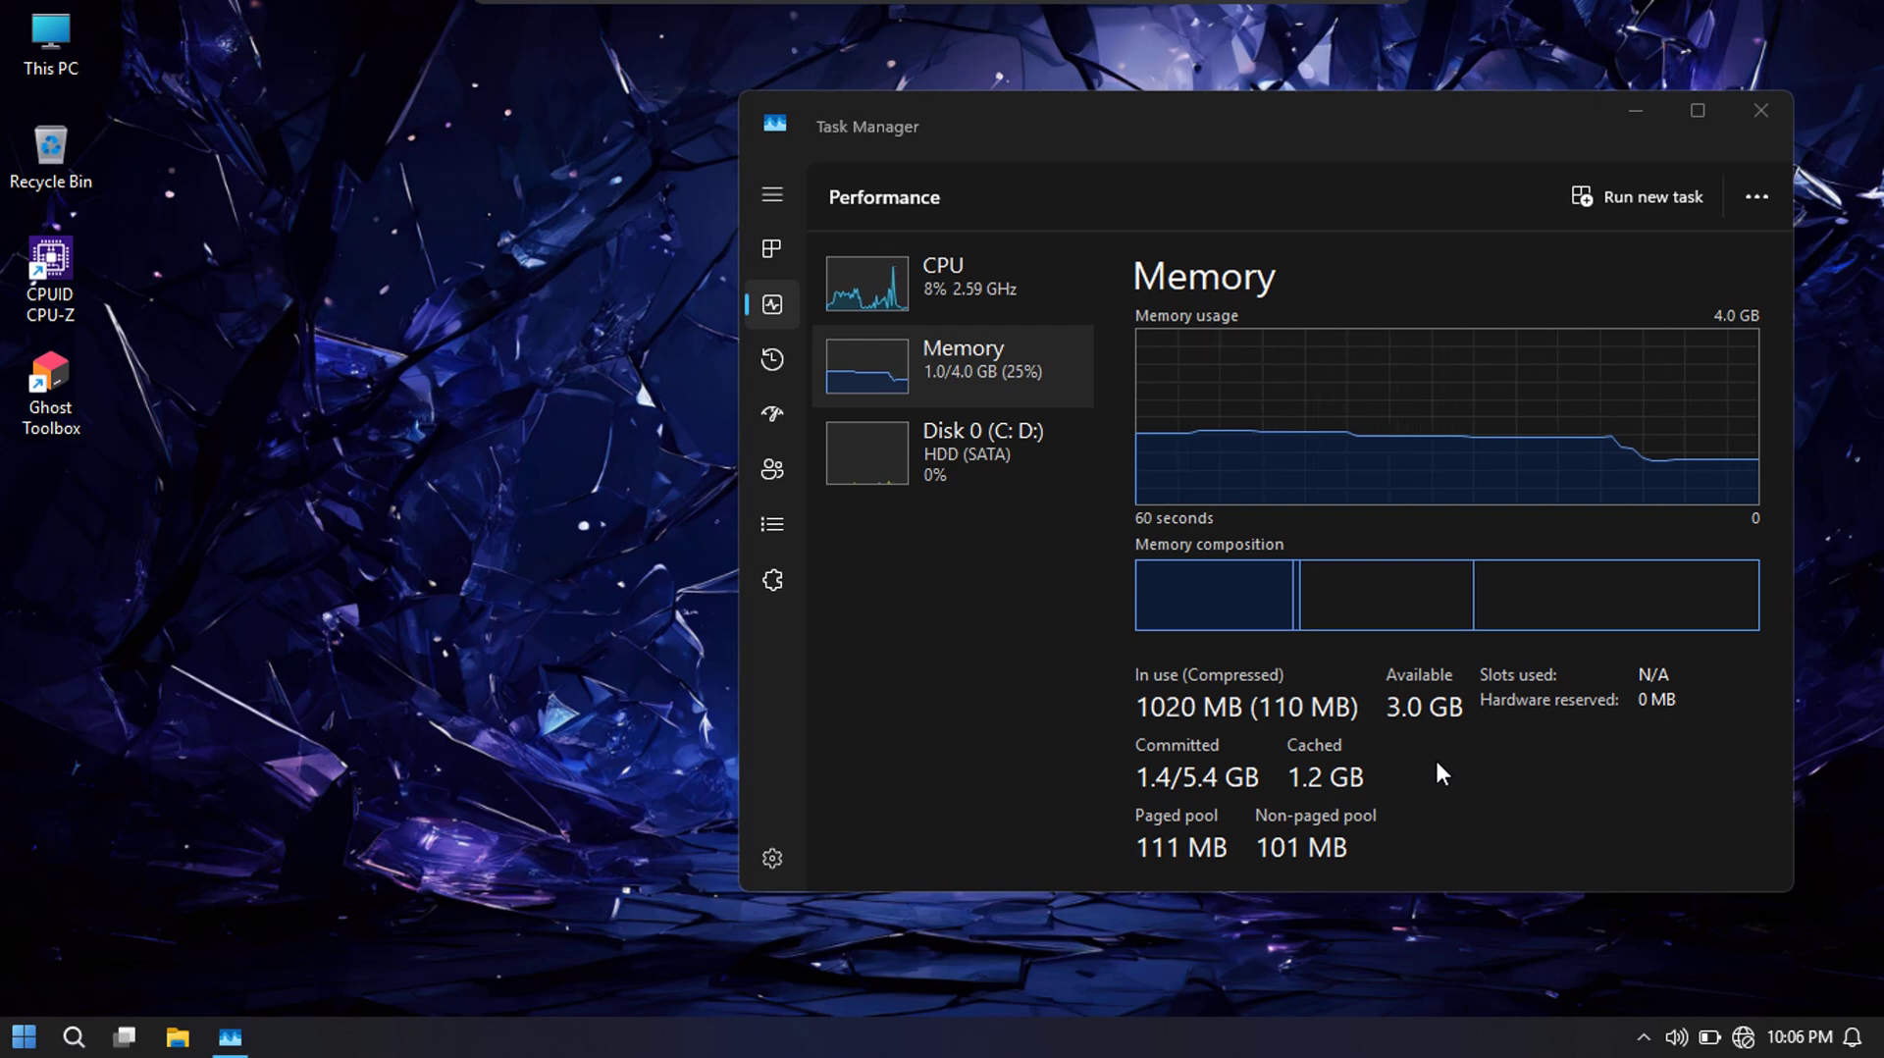
# Examine the CPU performance in Task Manager and close its window
pyautogui.click(985, 288)
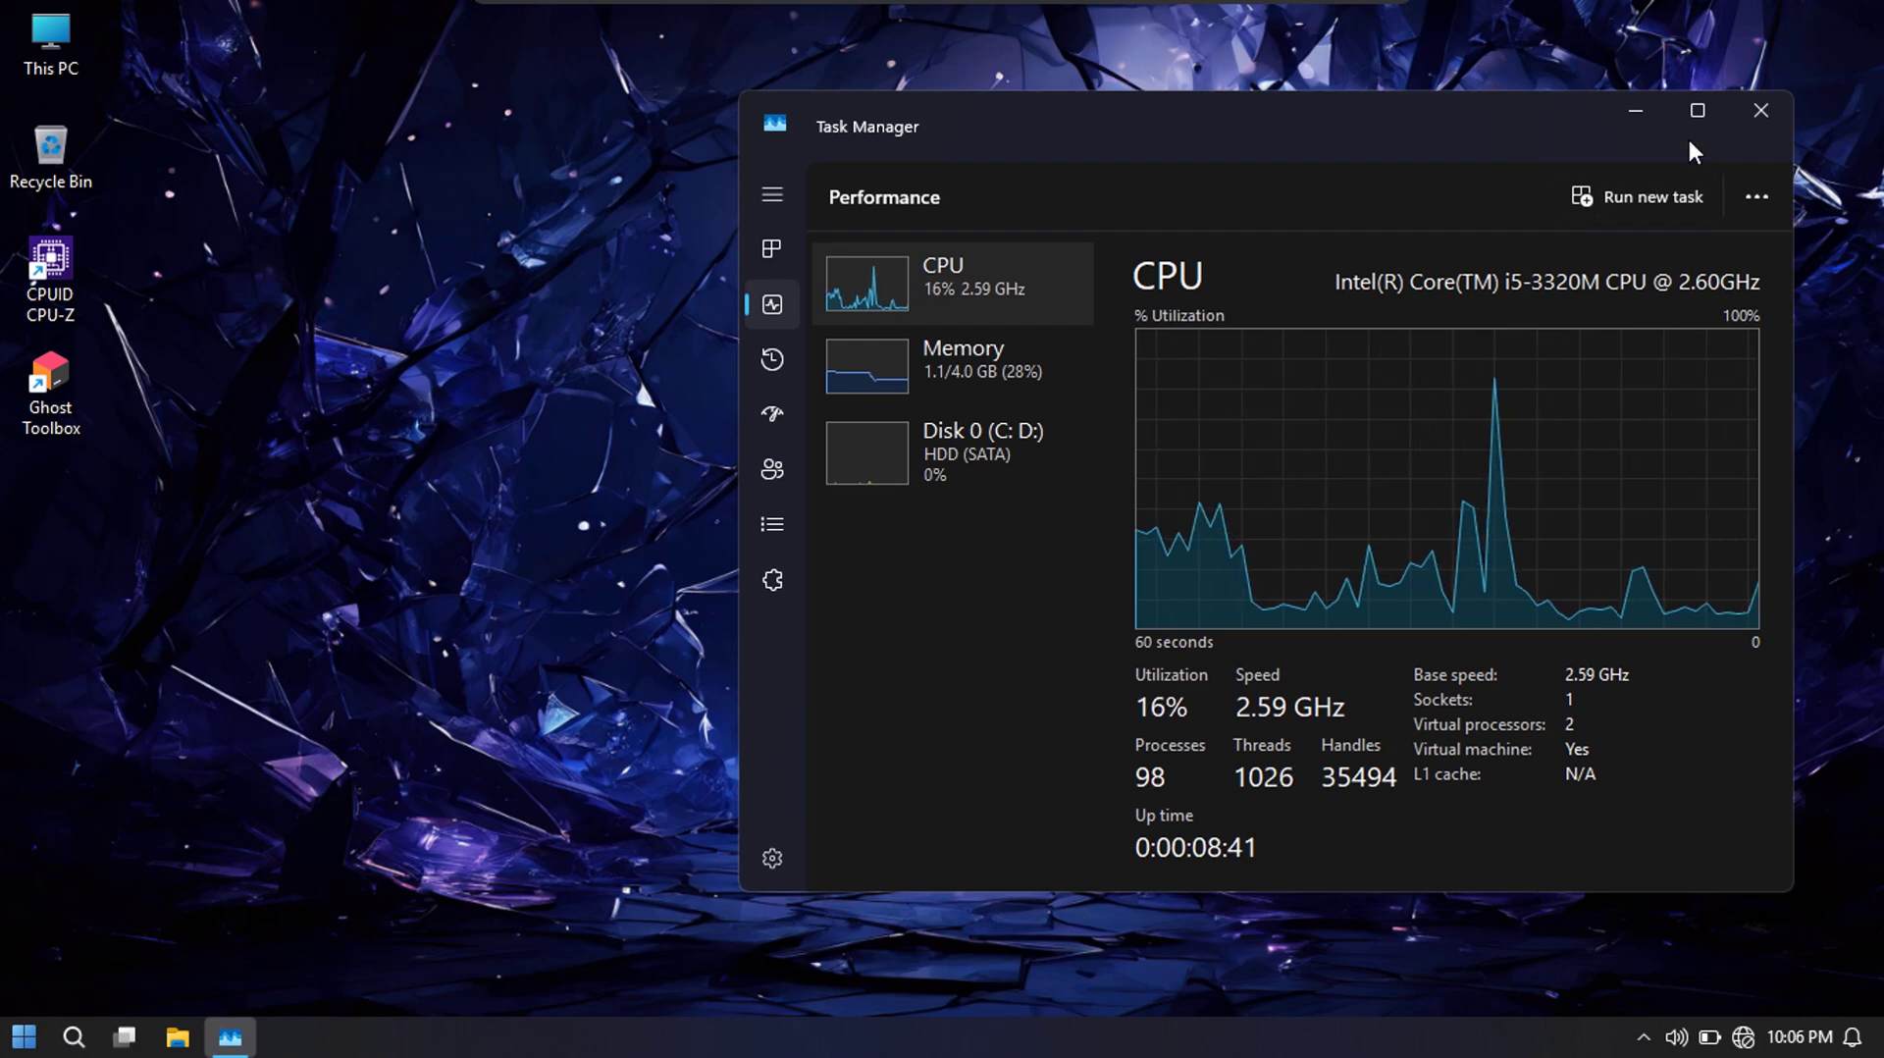
pyautogui.click(1756, 112)
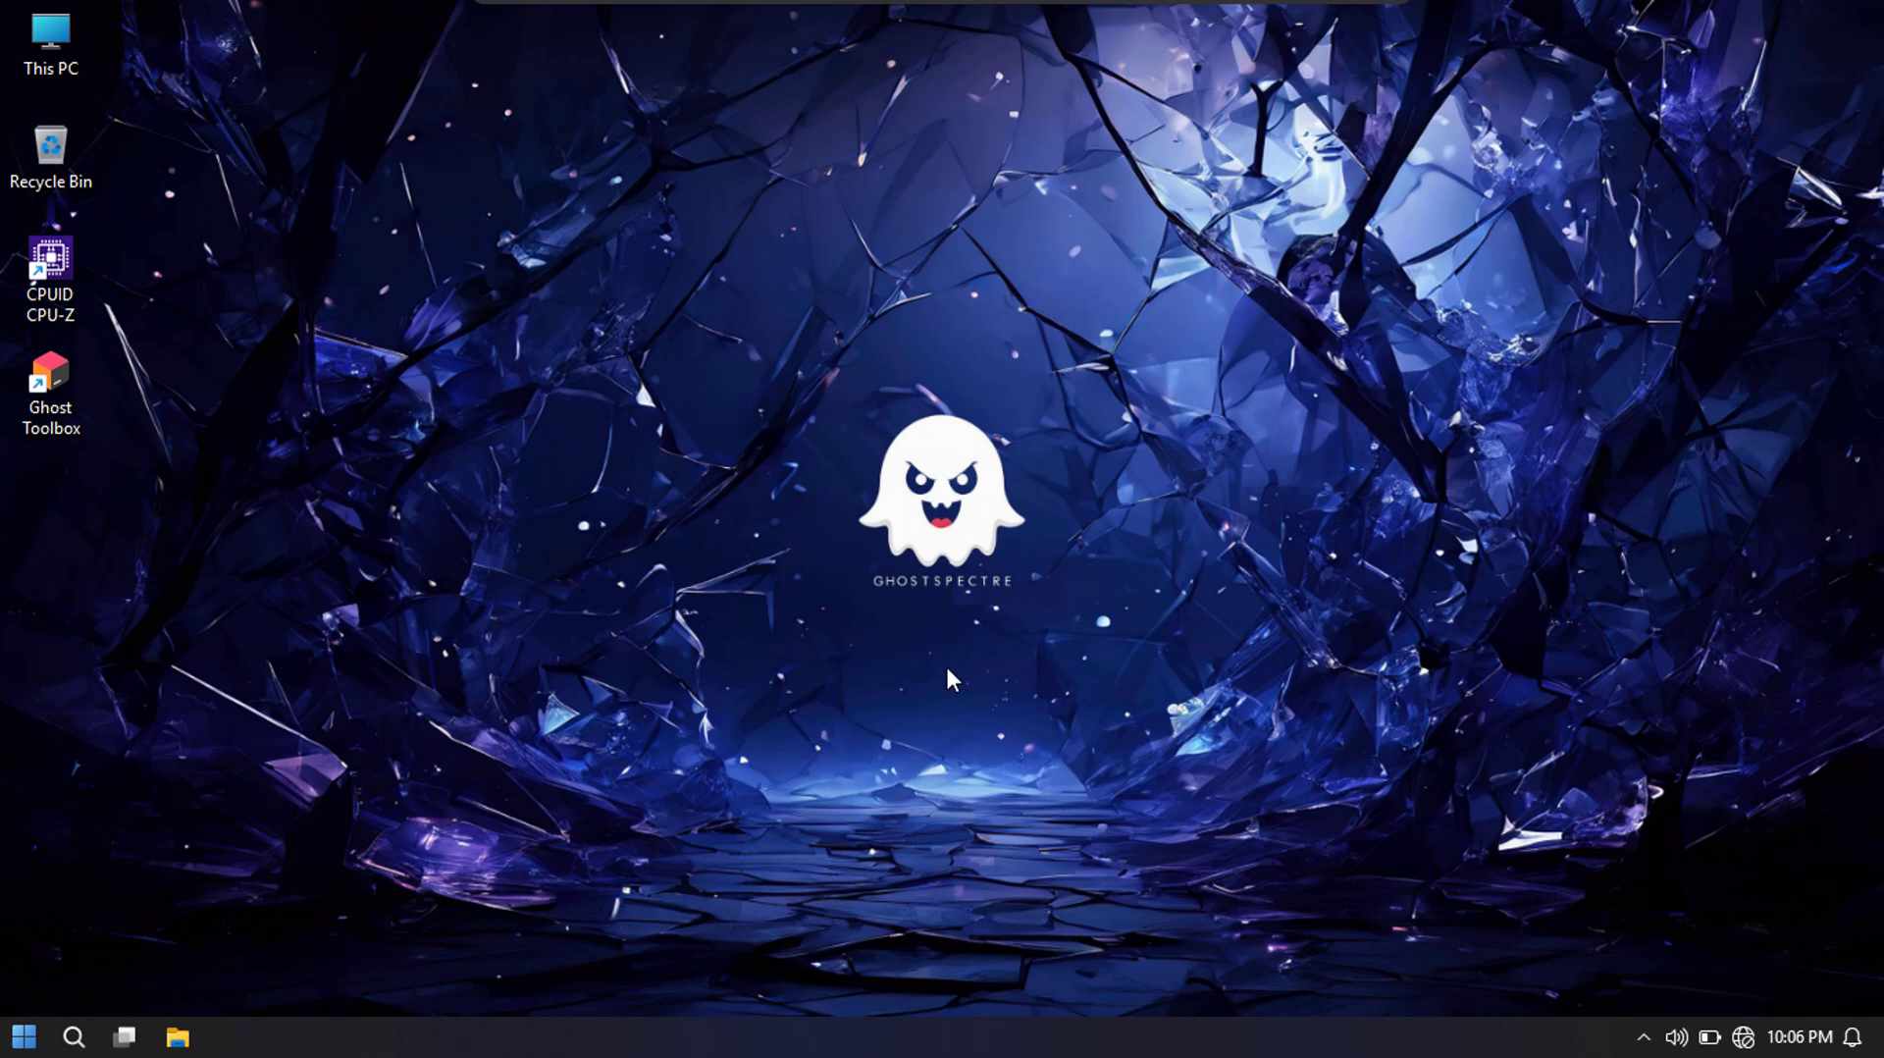